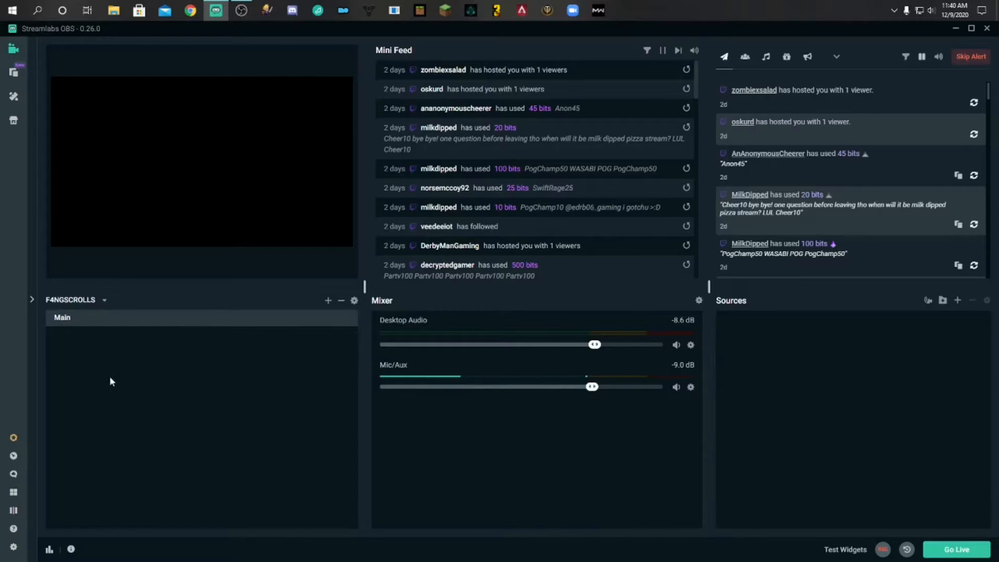
# View the available layouts and elements in the layout editor, and return to the main editor
pyautogui.click(11, 495)
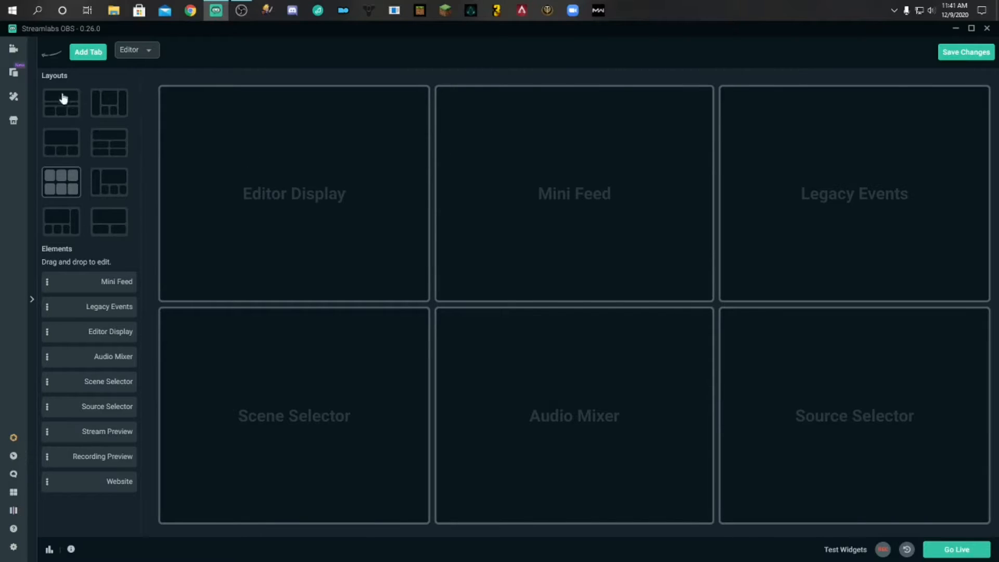
pyautogui.click(13, 50)
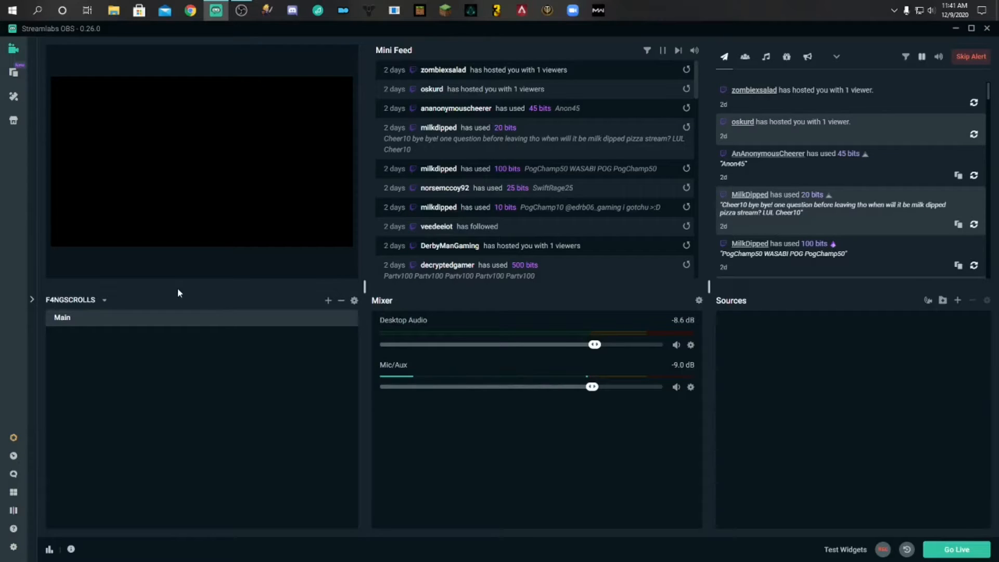
# Delete the scene collection named Scenes in the scene collection manager and confirm its removal
pyautogui.click(102, 305)
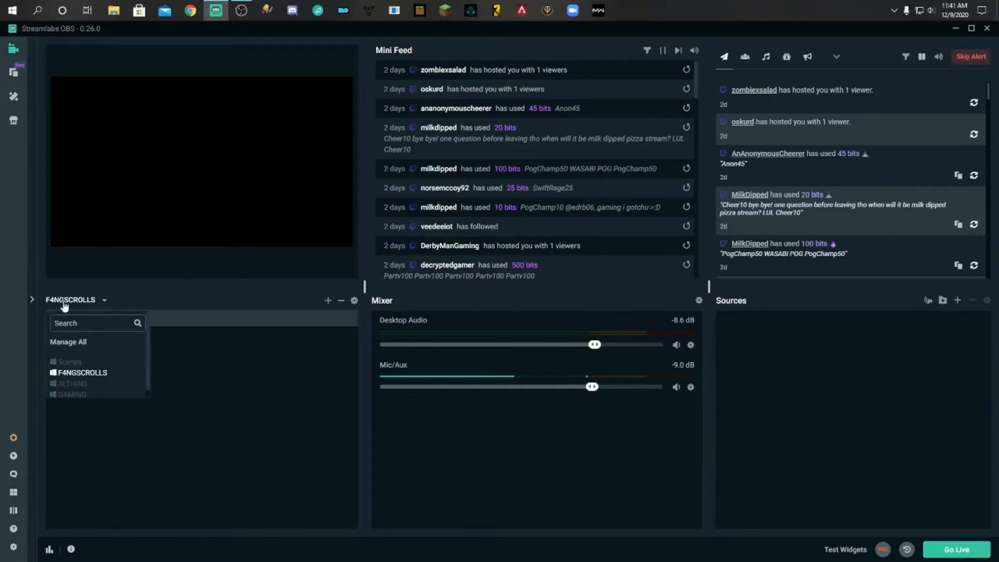
pyautogui.click(82, 342)
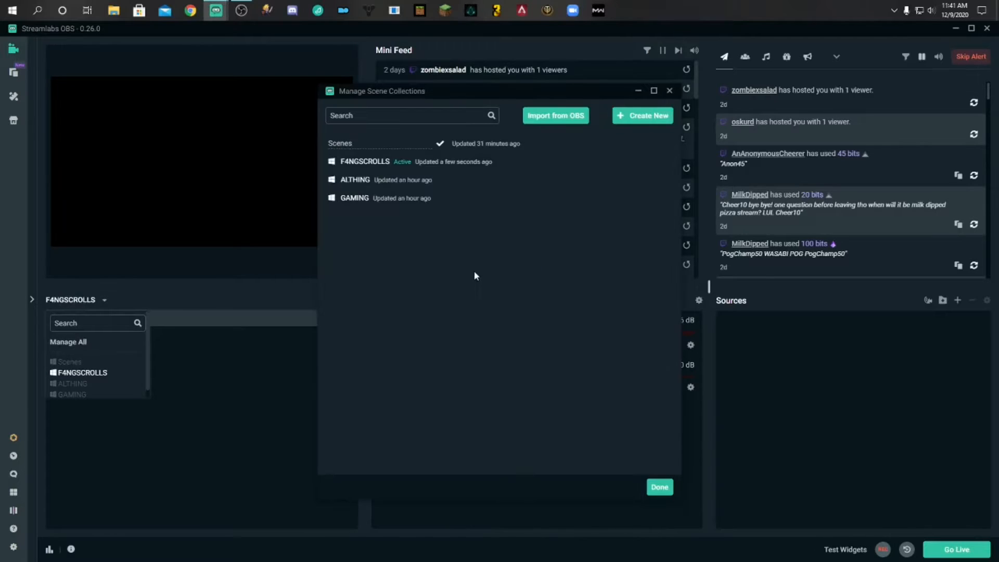
pyautogui.moveTo(446, 153)
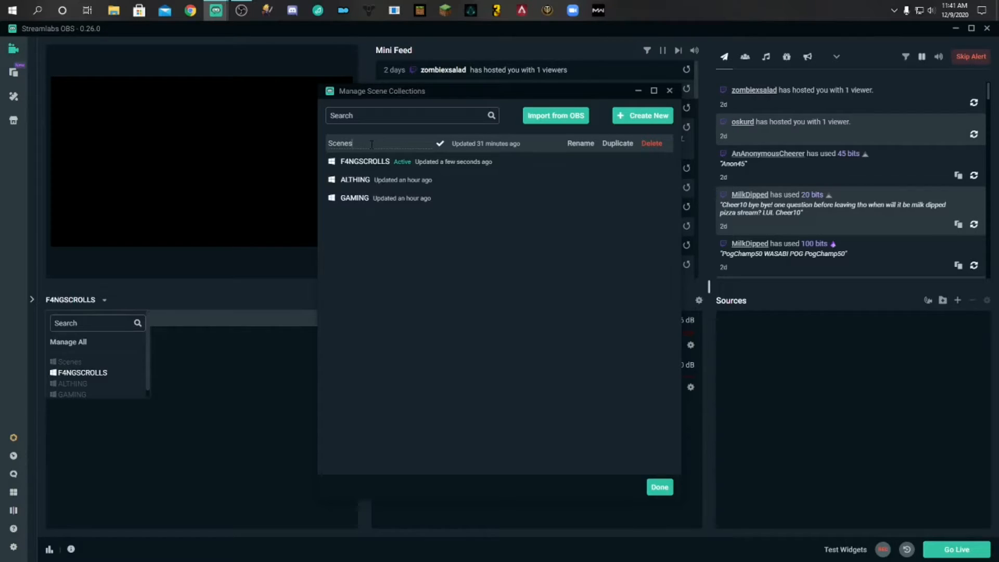
pyautogui.moveTo(369, 186)
pyautogui.click(652, 144)
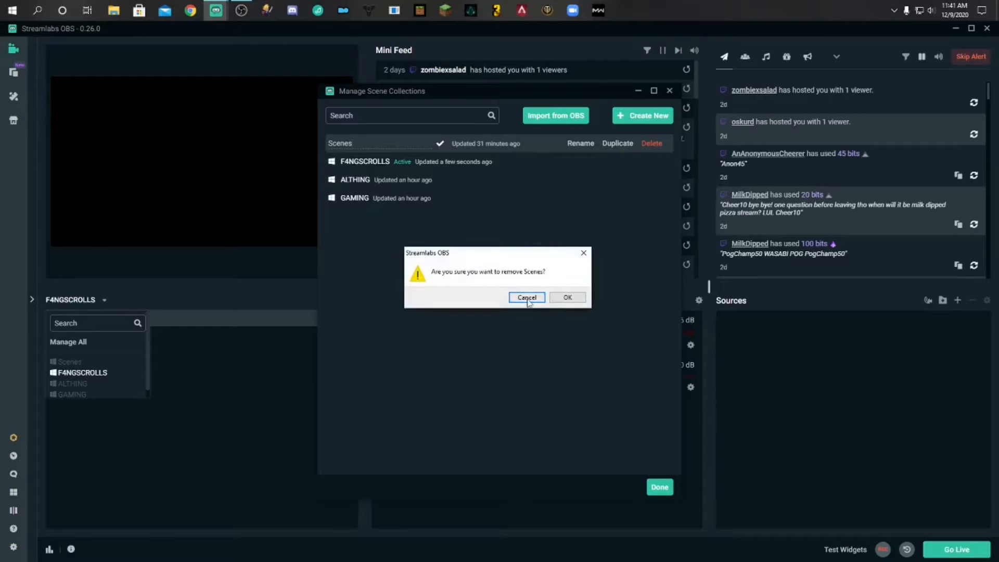
pyautogui.click(570, 297)
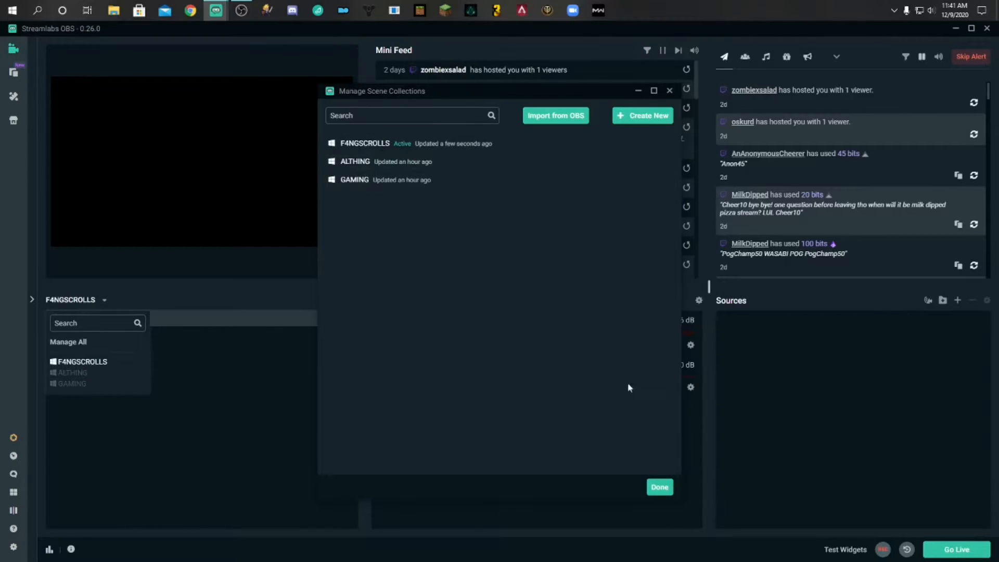
pyautogui.click(660, 487)
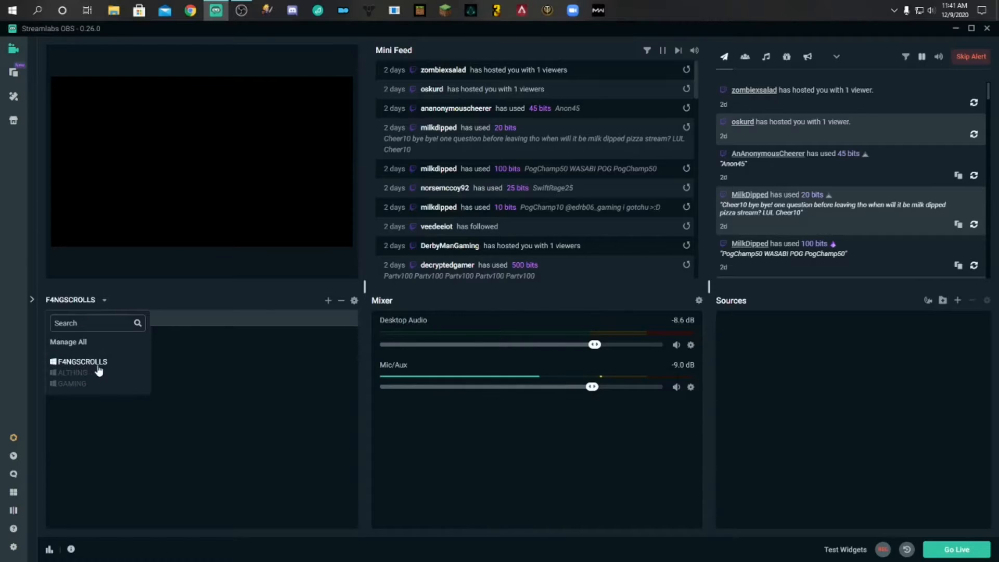
pyautogui.click(170, 297)
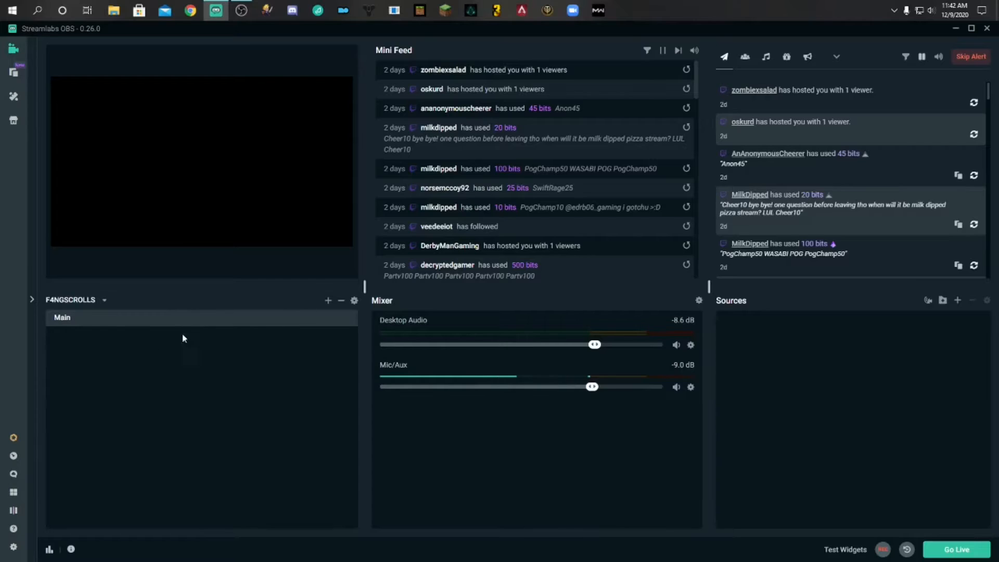
pyautogui.rightClick(74, 318)
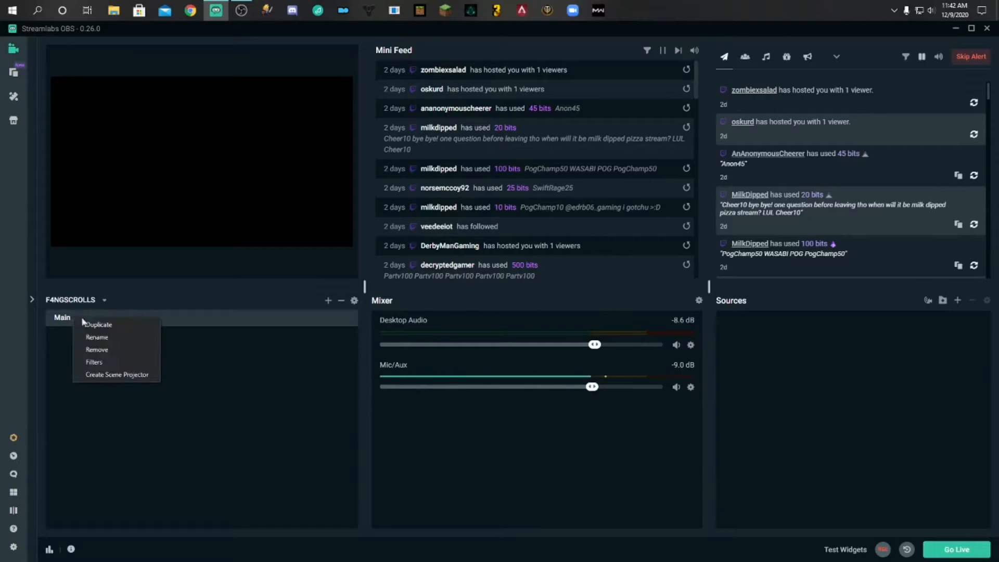
pyautogui.click(101, 339)
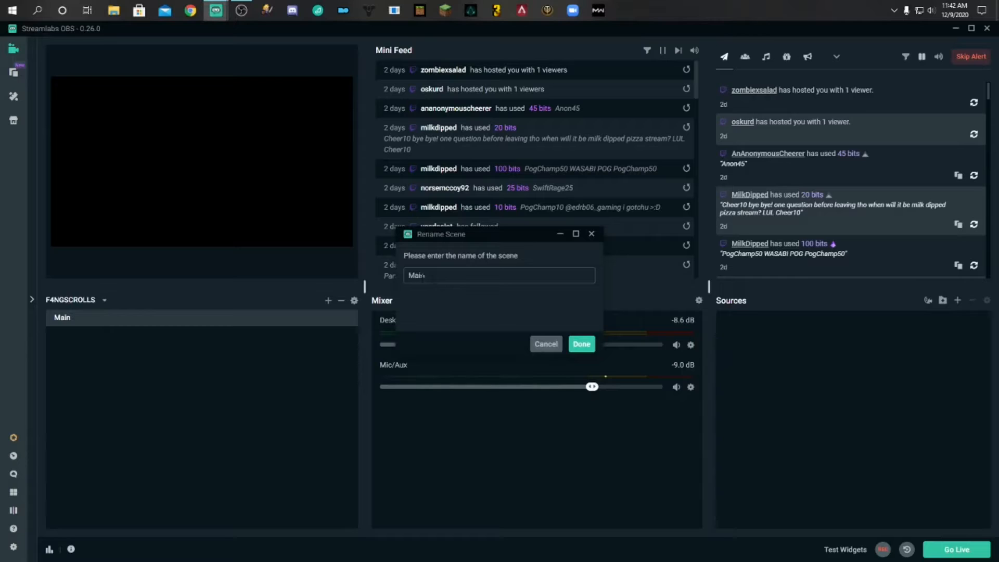
pyautogui.click(541, 343)
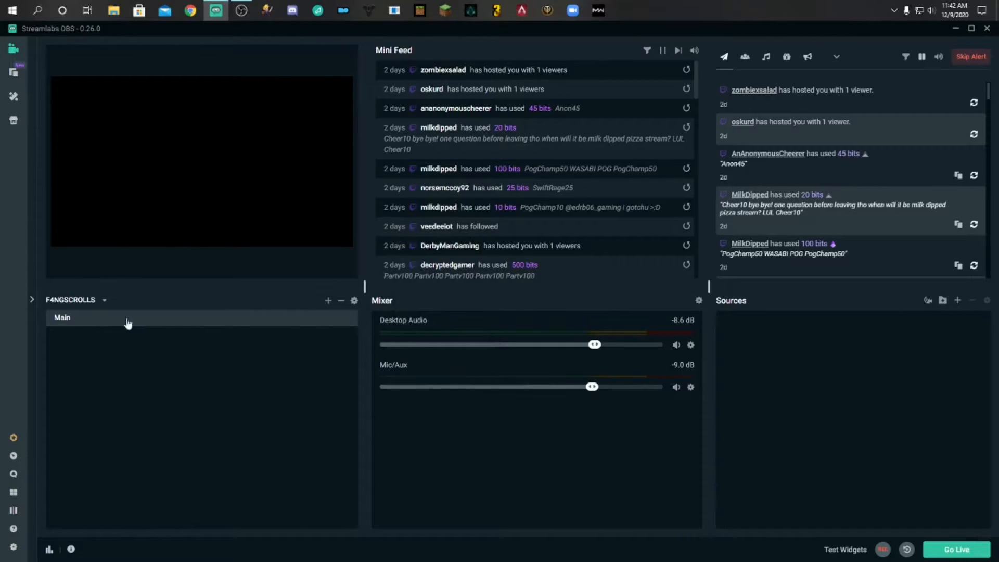
# Add a new scene named Starting and place it above Main in the scene list
pyautogui.click(327, 301)
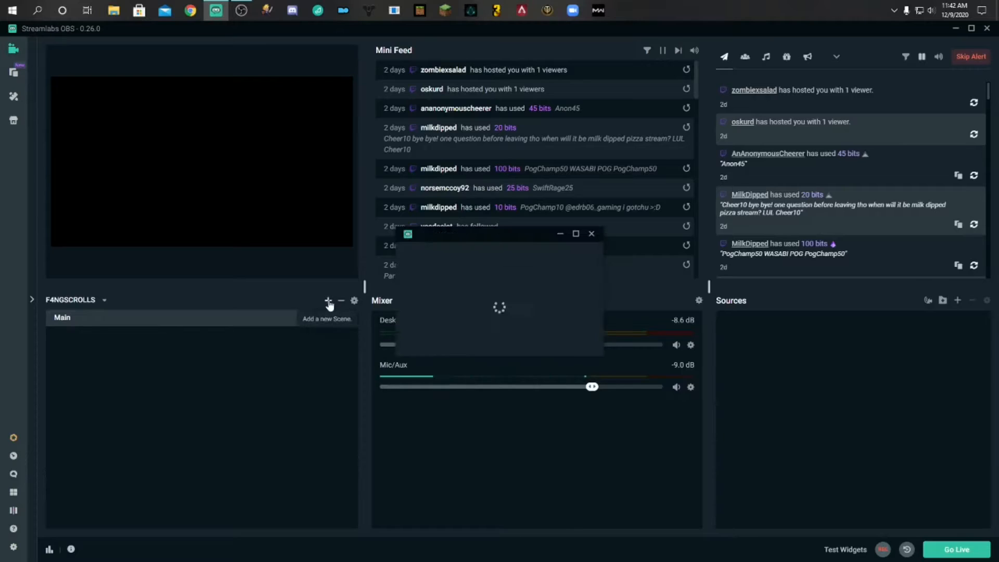
pyautogui.write('Starting')
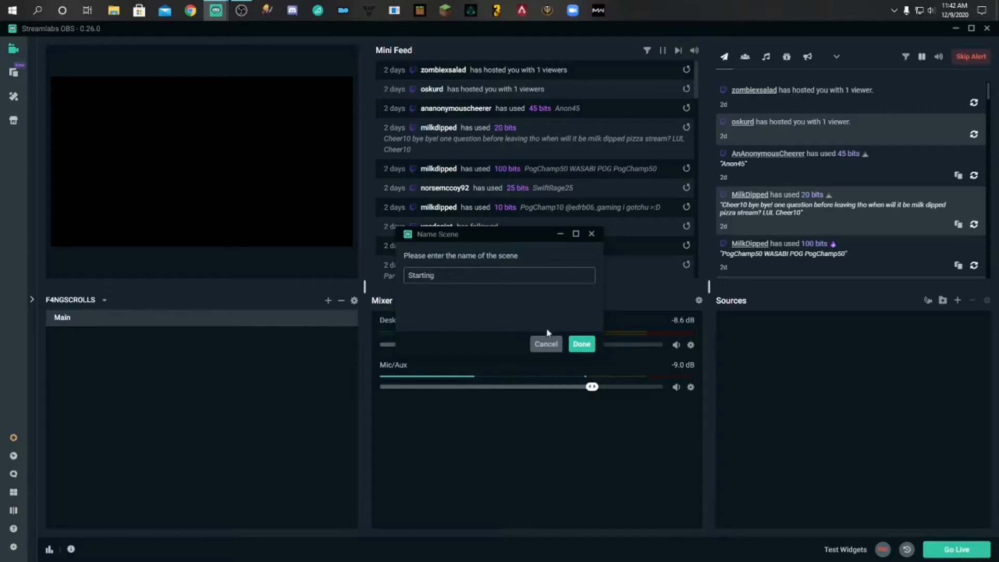
pyautogui.click(582, 344)
pyautogui.moveTo(183, 339)
pyautogui.mouseDown()
pyautogui.moveTo(186, 326)
pyautogui.moveTo(171, 331)
pyautogui.mouseUp()
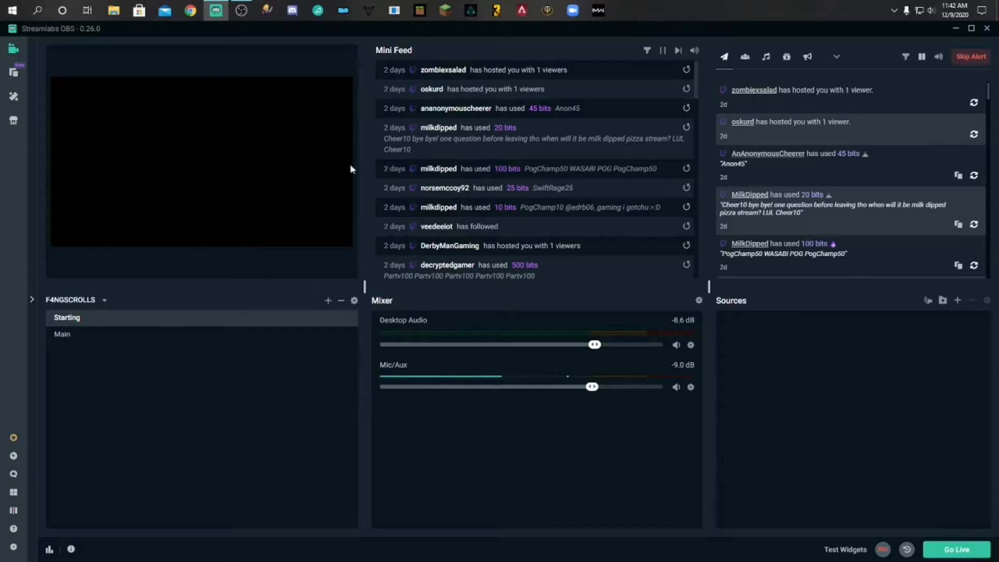
# Add an image source named StartingBack to the Starting scene and load the starting-screen image from the F4ngb0n3Gaming documents folder
pyautogui.click(957, 301)
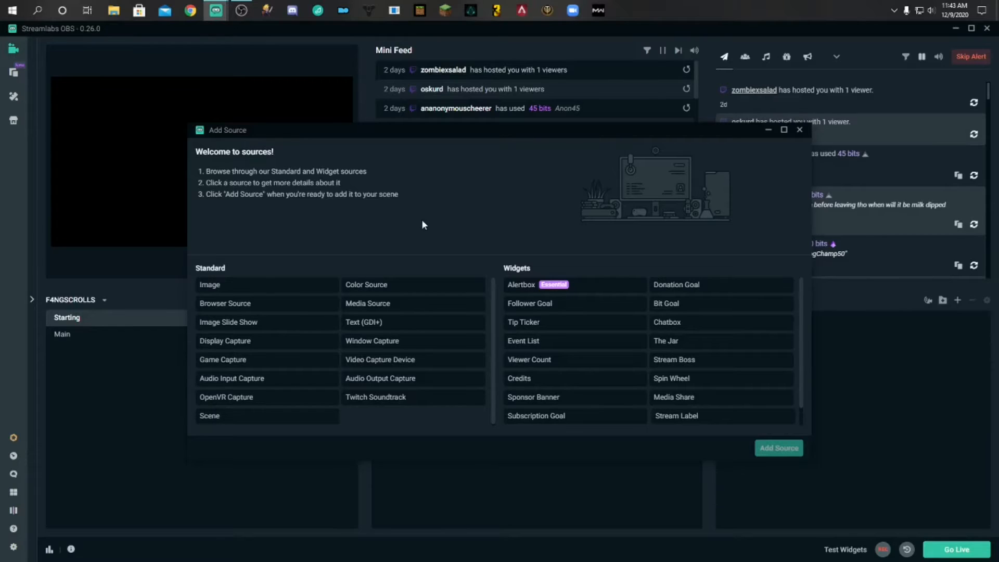
pyautogui.click(300, 290)
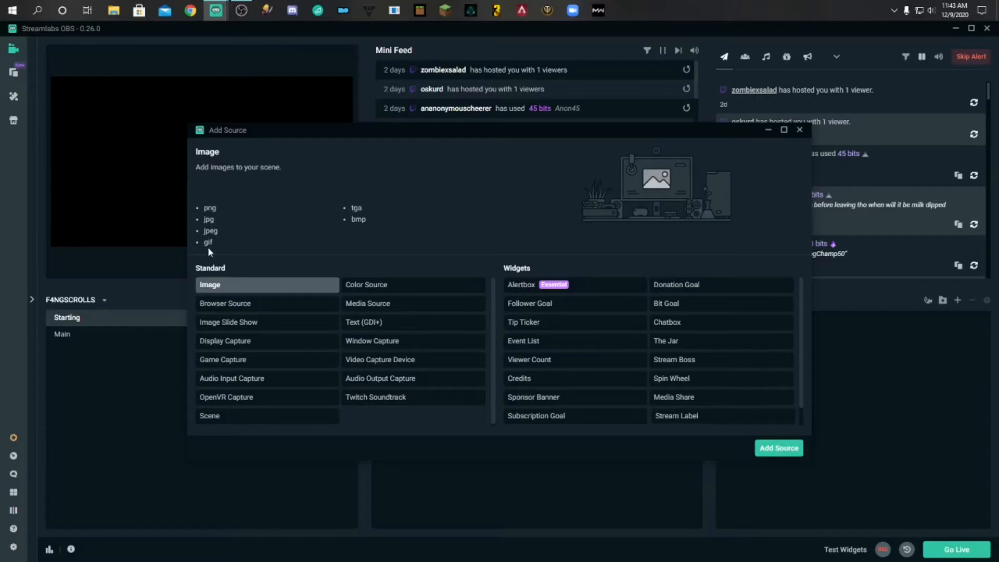
pyautogui.click(778, 446)
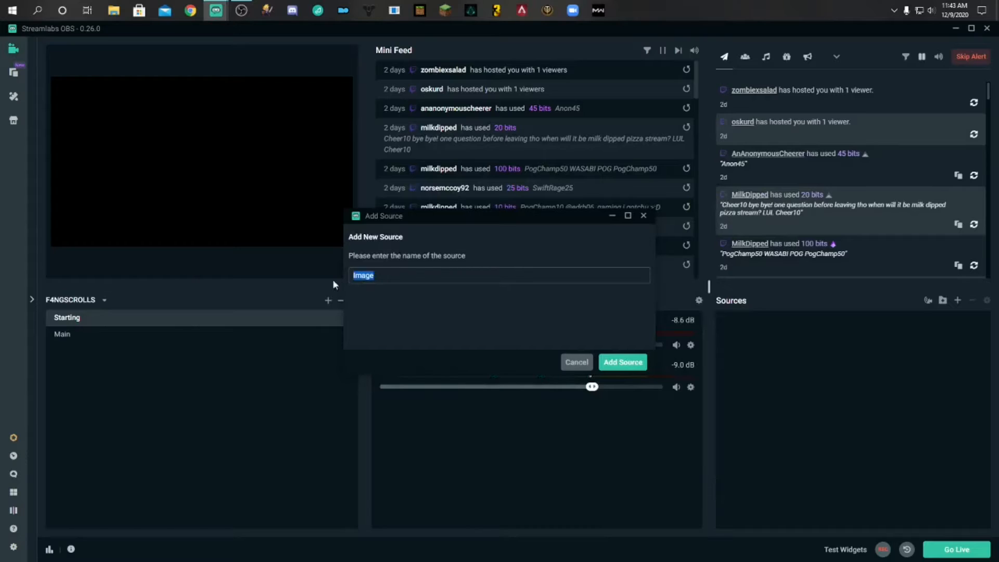
pyautogui.press('BackSpace')
pyautogui.write('StartingBack')
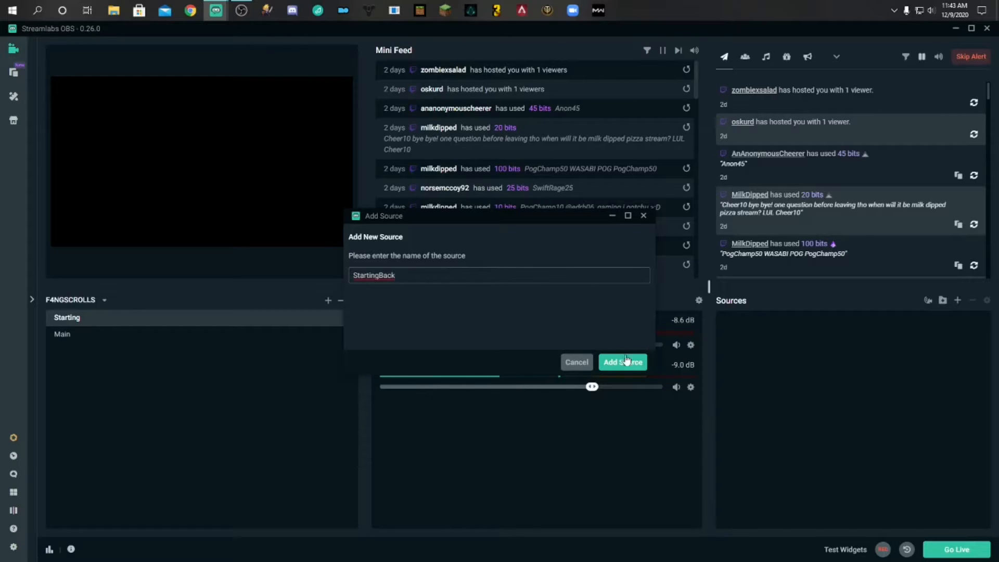
pyautogui.click(627, 361)
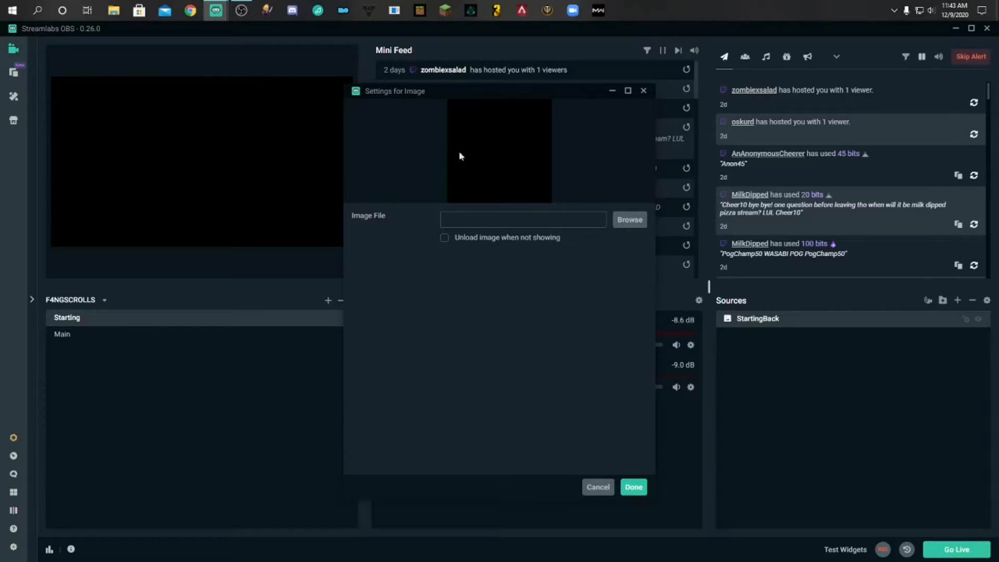
pyautogui.click(633, 223)
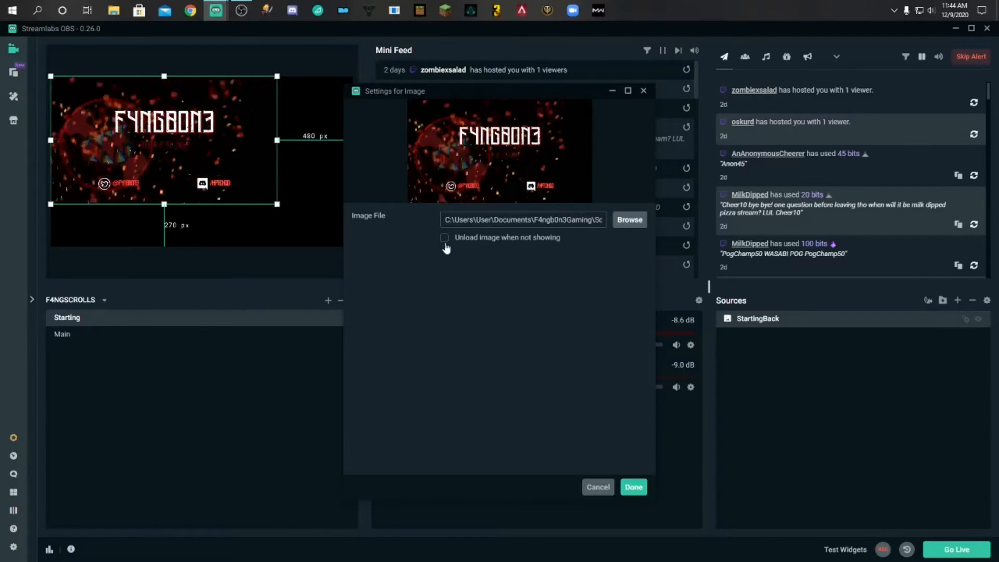
pyautogui.click(638, 486)
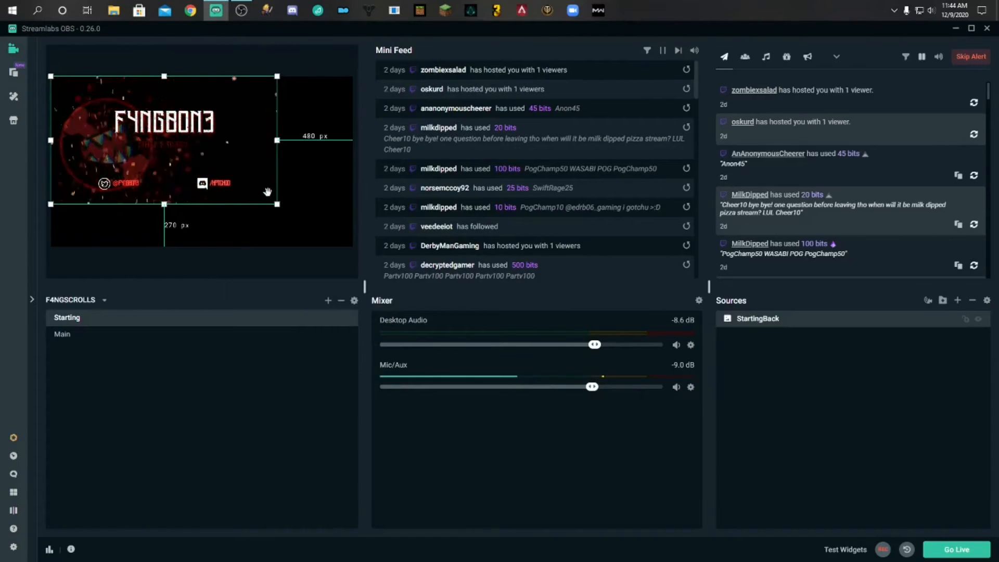
# Fit the StartingBack image to the screen so it fills the scene canvas, and deselect it
pyautogui.rightClick(777, 325)
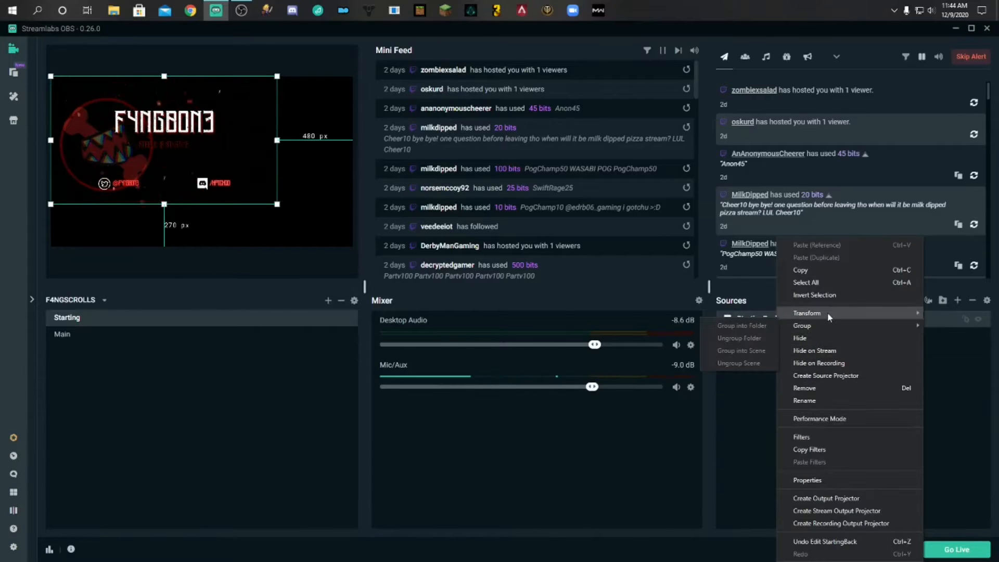
pyautogui.moveTo(827, 312)
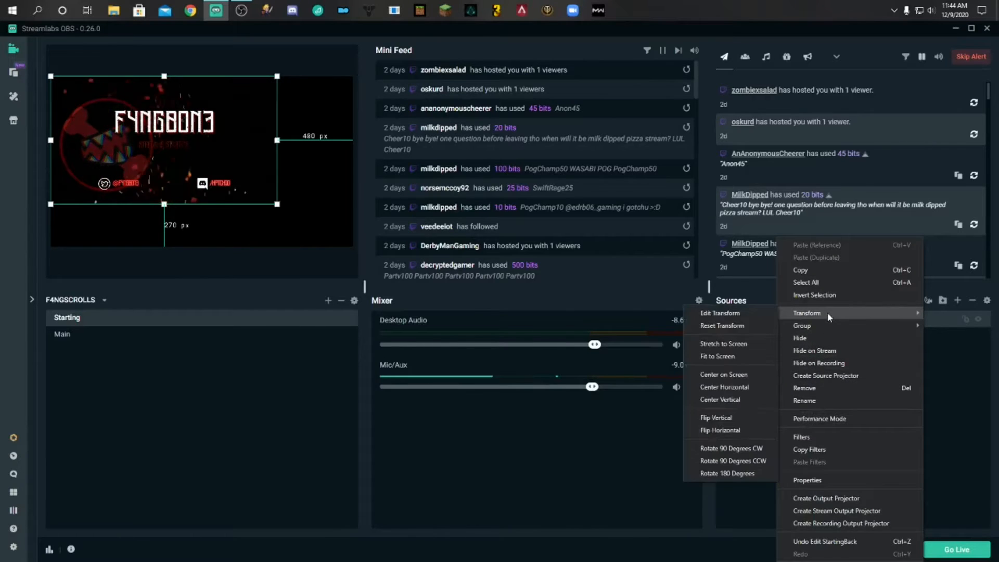
pyautogui.click(728, 357)
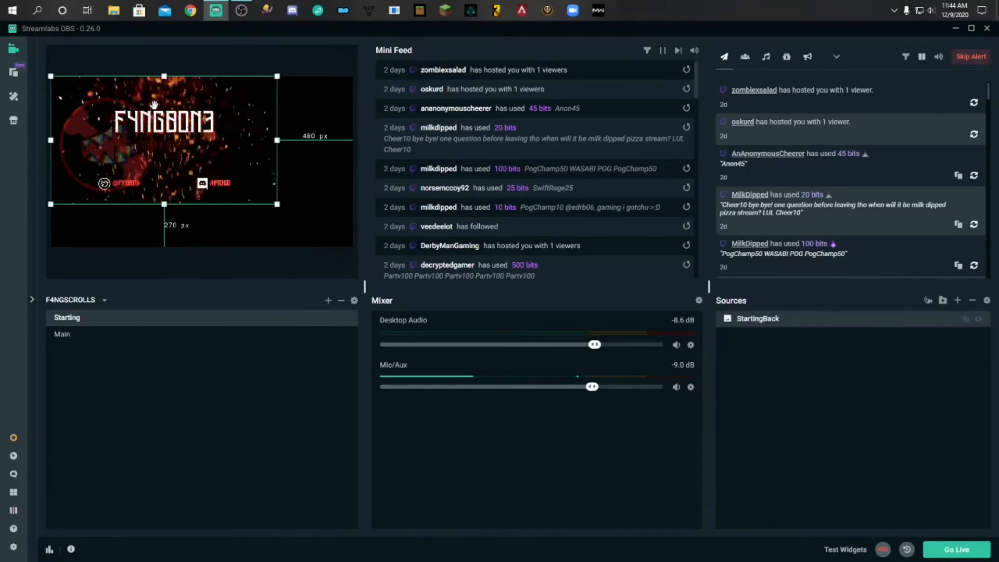
pyautogui.rightClick(163, 131)
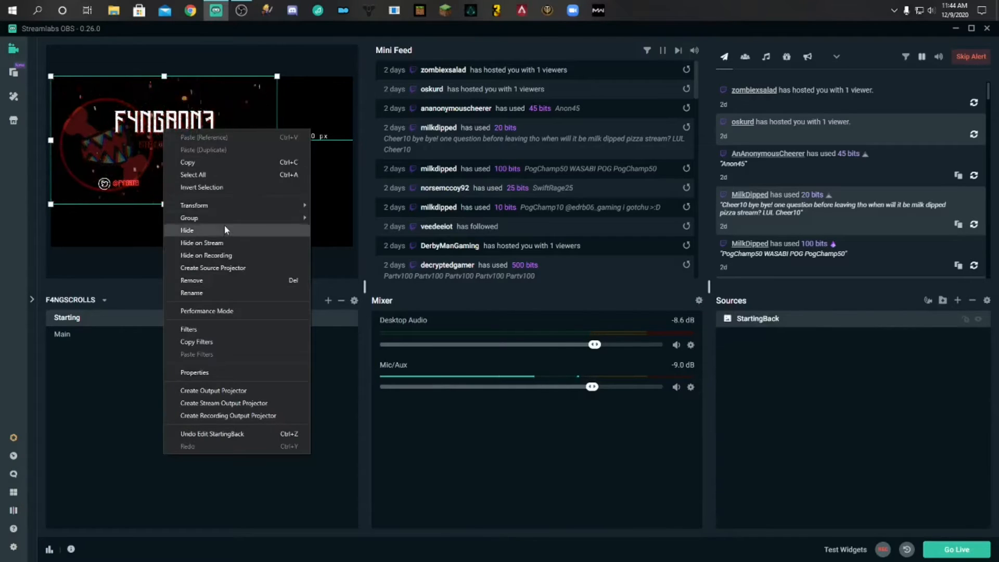
pyautogui.click(360, 246)
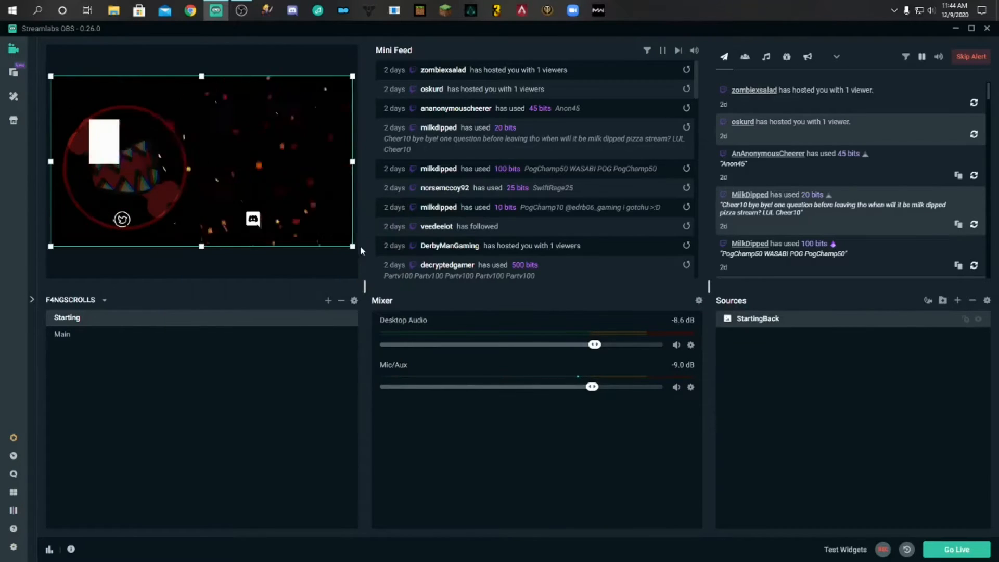
pyautogui.click(314, 263)
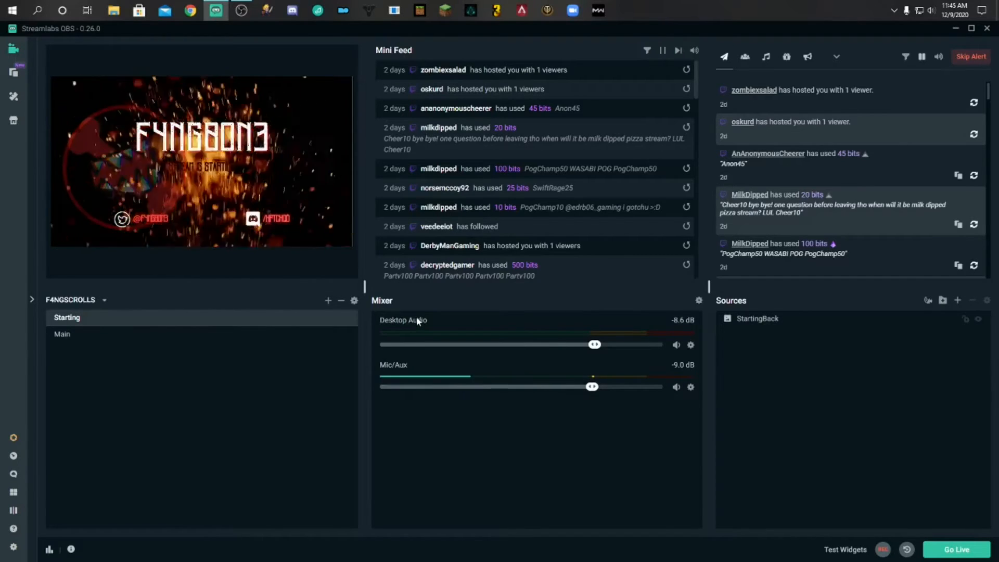
# Set the Desktop Audio device to Headset Earphone (Corsair Gaming H2100 Headset) in its properties
pyautogui.click(691, 346)
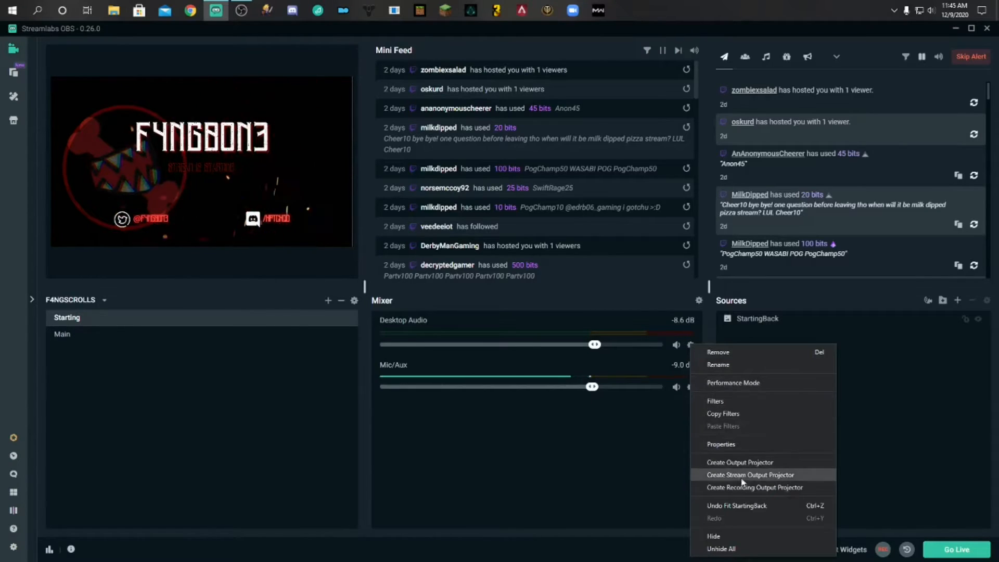
pyautogui.click(735, 445)
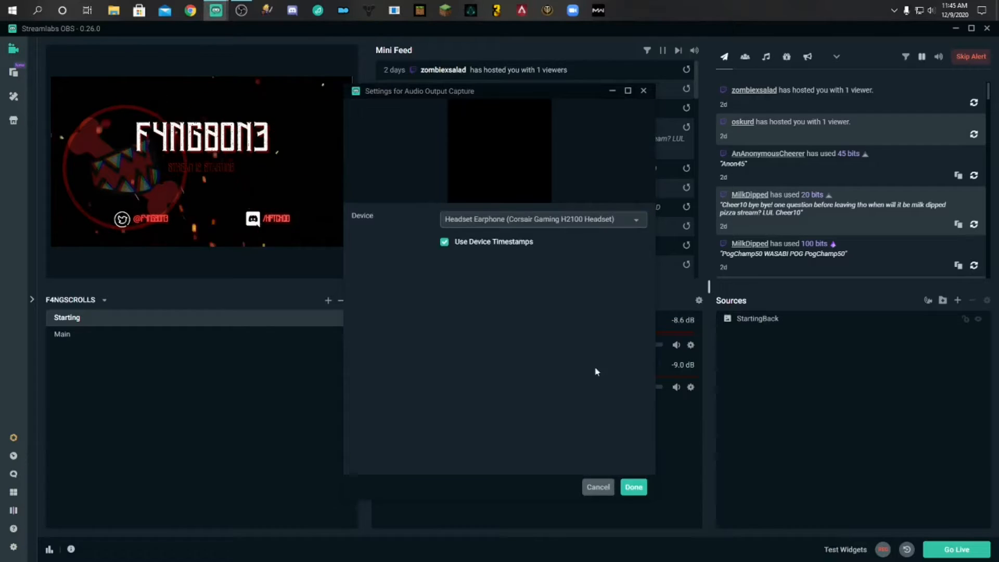
pyautogui.click(538, 222)
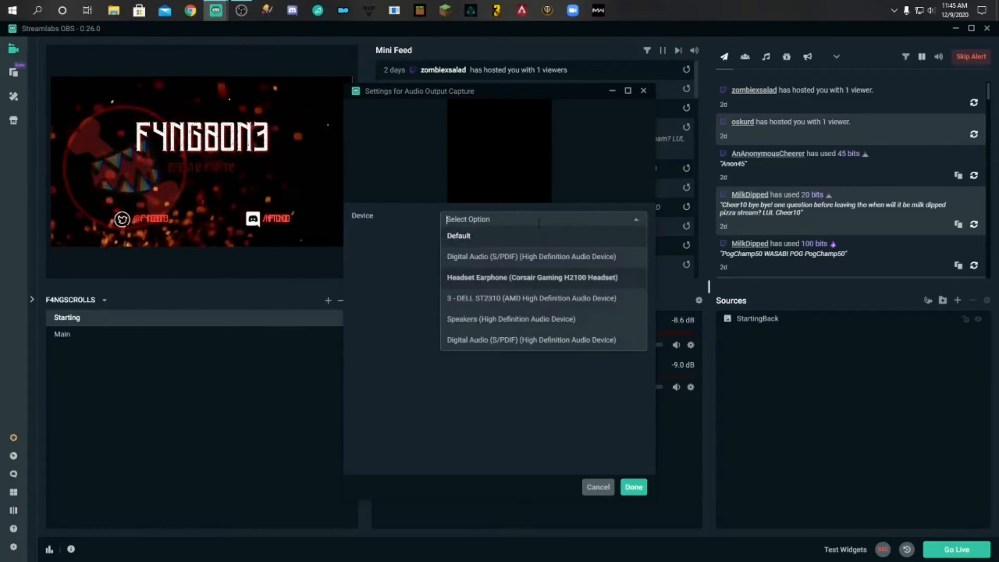
pyautogui.click(546, 278)
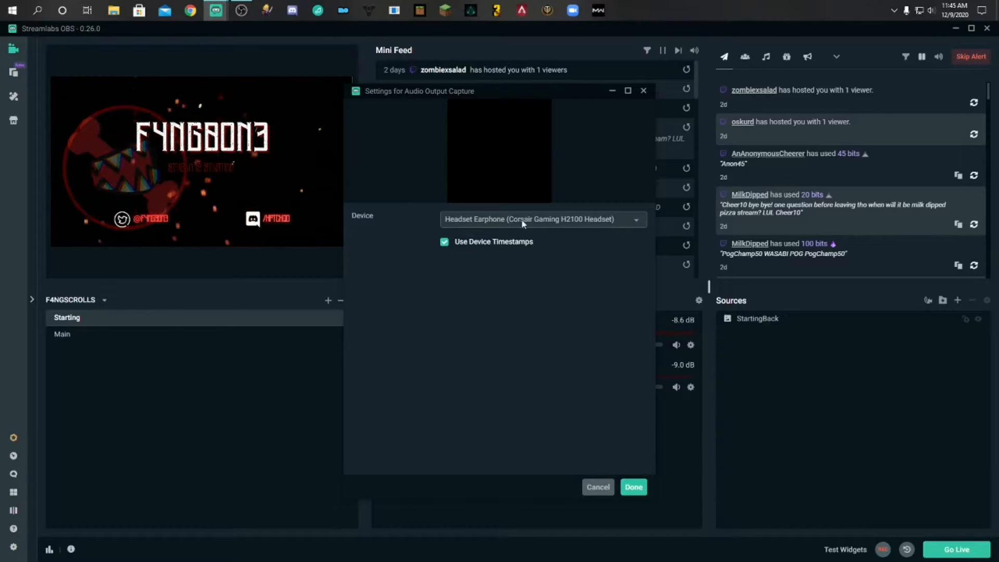
pyautogui.click(635, 488)
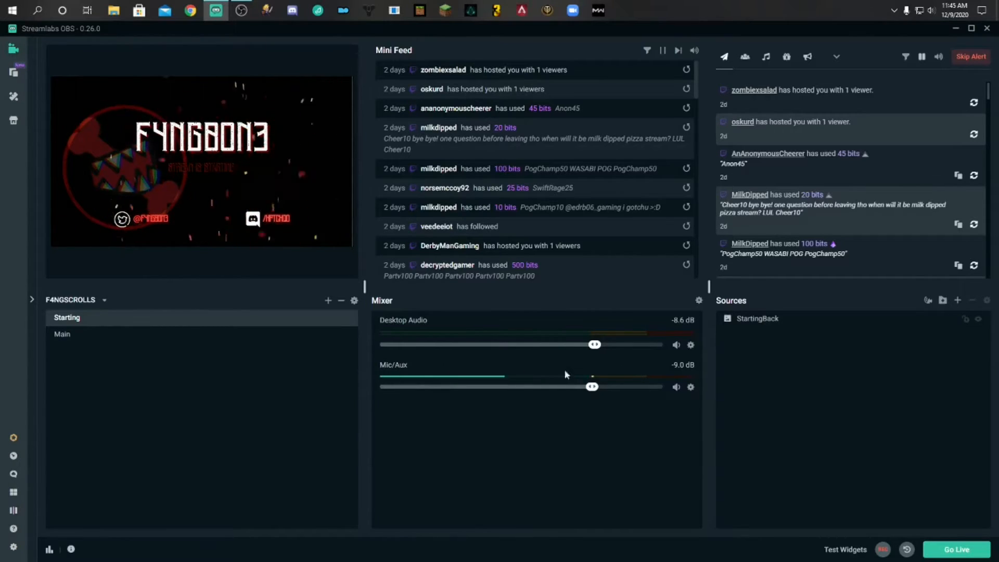
# Set the Mic/Aux device to Microphone (TONOR TC-777 Audio Device) in its properties
pyautogui.click(692, 391)
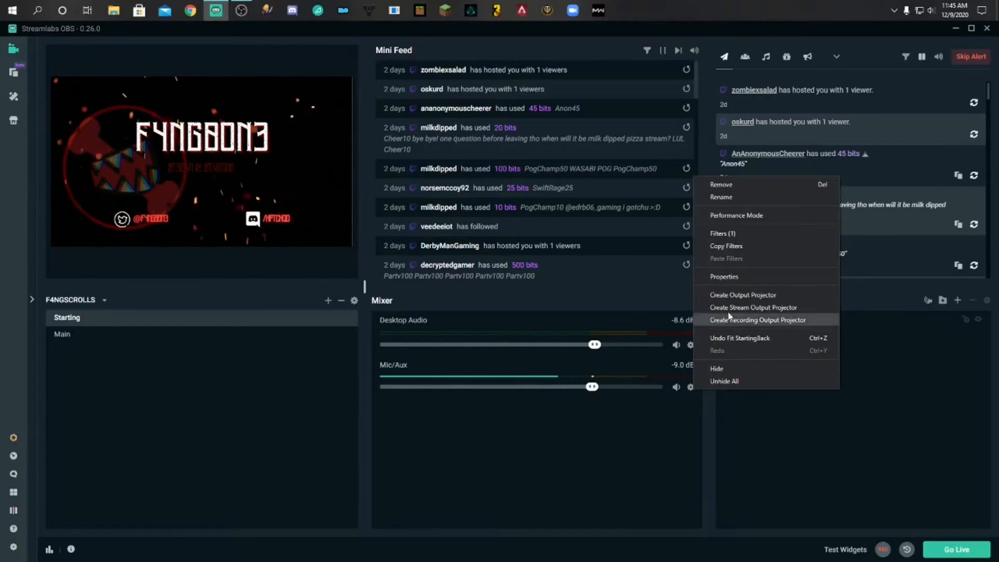
pyautogui.click(730, 280)
pyautogui.click(500, 219)
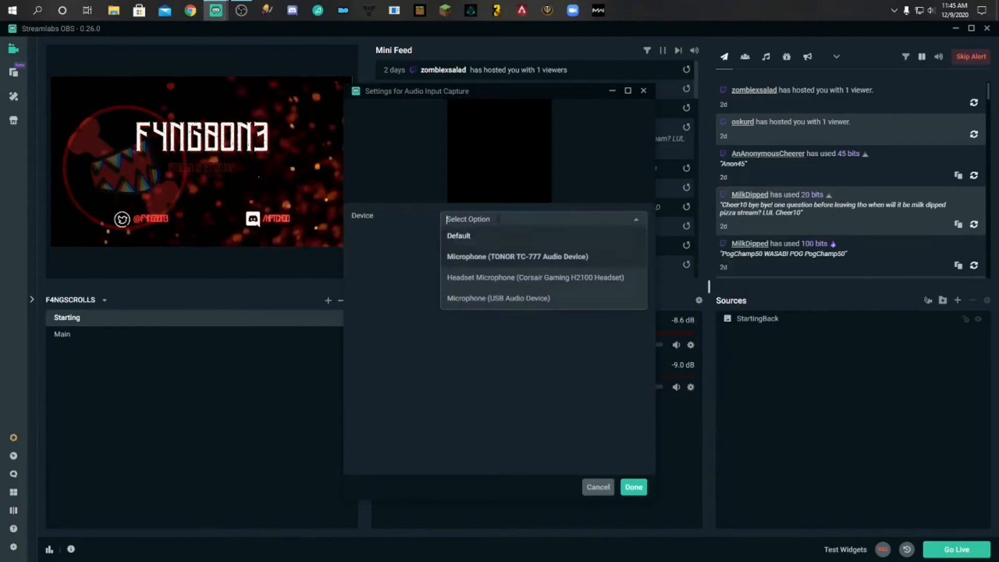
pyautogui.click(578, 256)
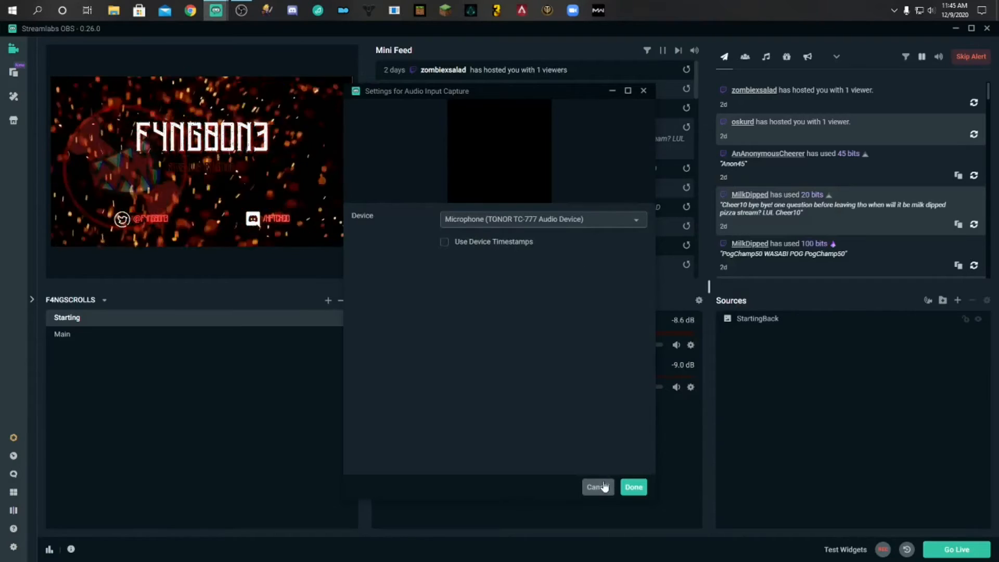
pyautogui.click(632, 487)
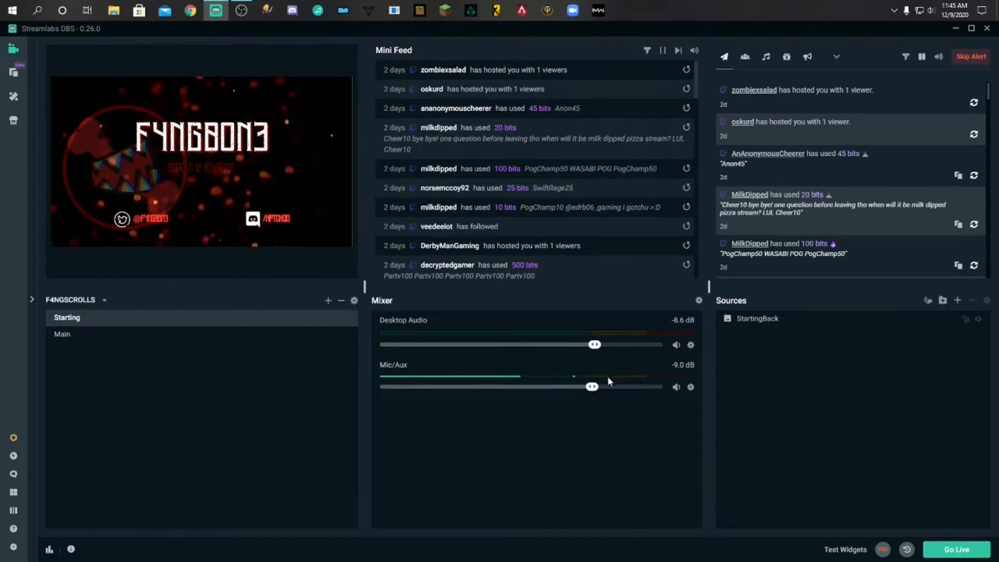
# Examine the Noise Suppression filter's method and suppression level on the Mic/Aux source
pyautogui.click(691, 388)
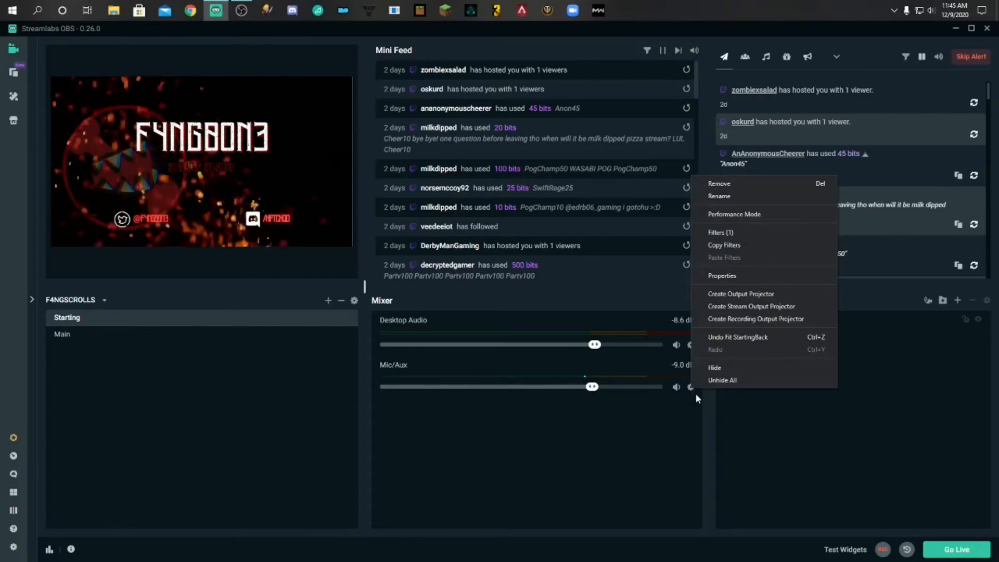
pyautogui.click(723, 236)
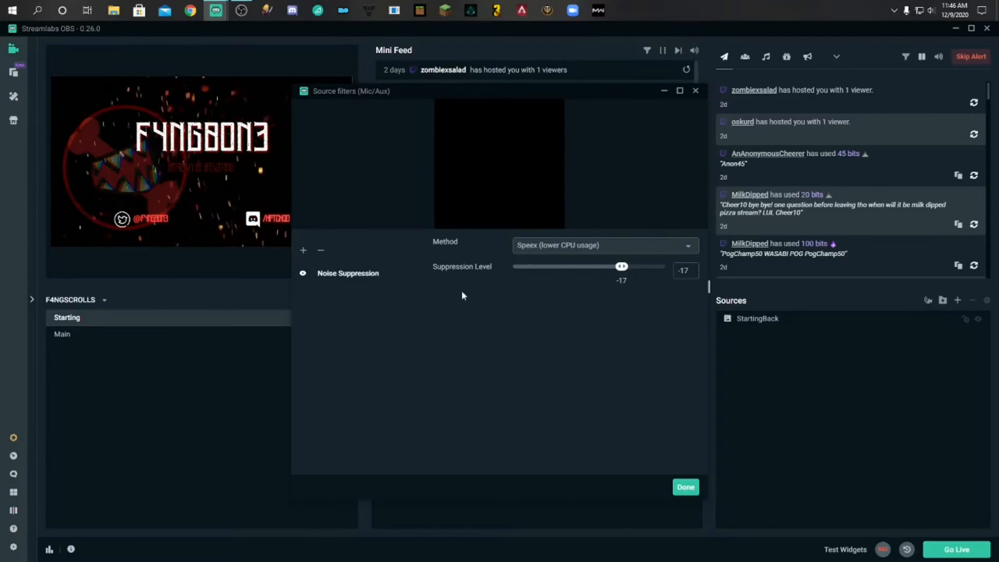
pyautogui.click(696, 91)
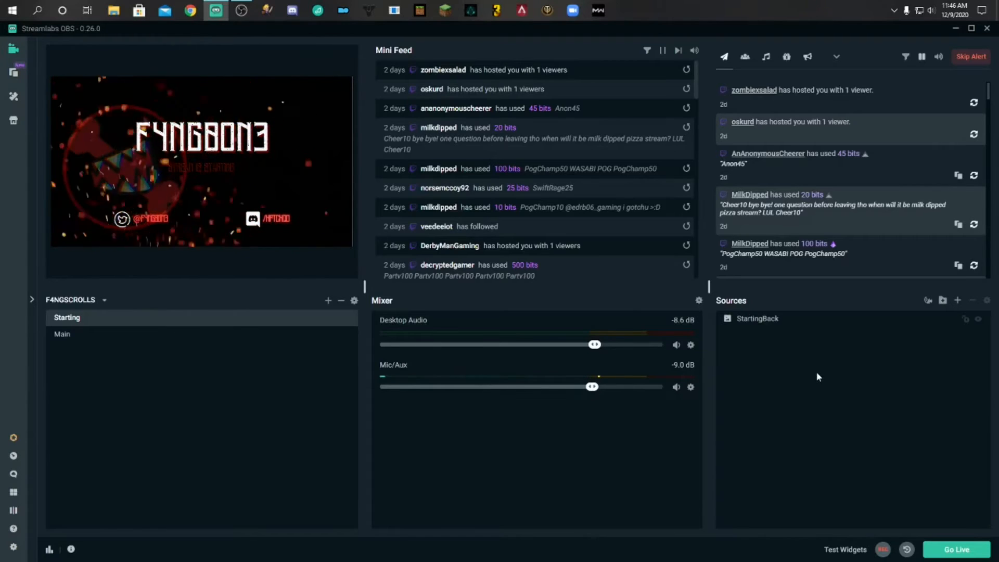
# Add a Window Capture source named GameWindow to the Main scene
pyautogui.click(91, 341)
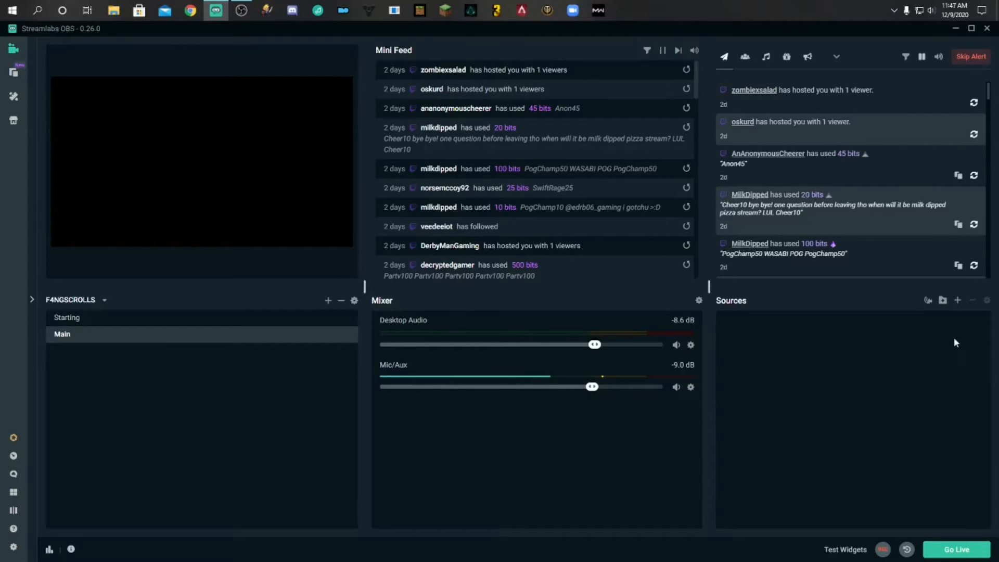
pyautogui.click(956, 300)
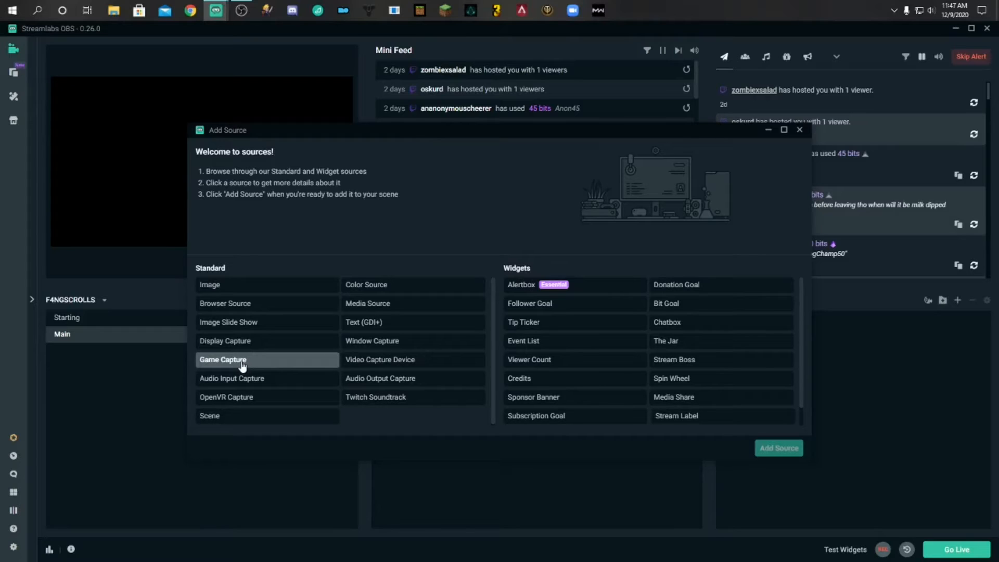
pyautogui.click(368, 342)
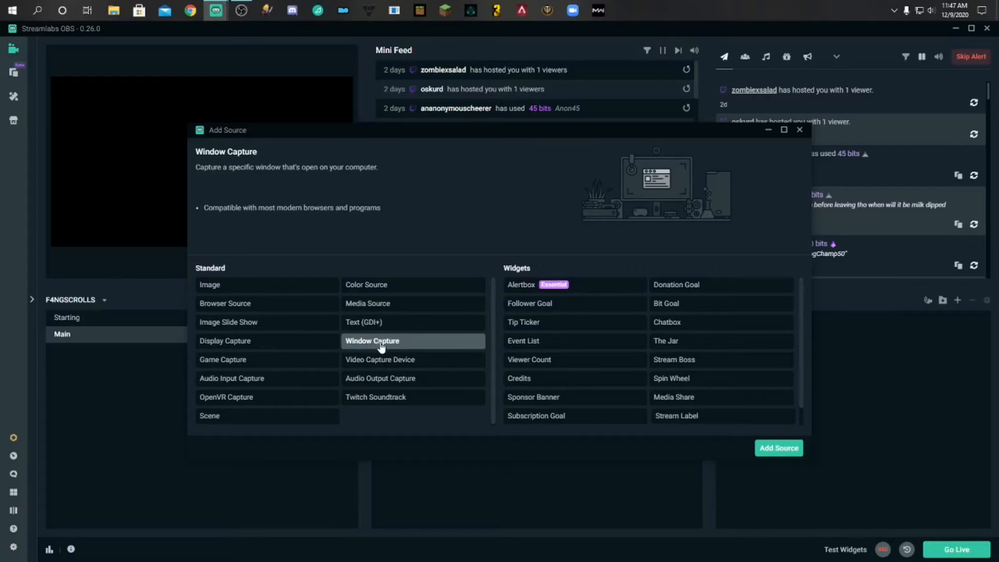
pyautogui.click(790, 447)
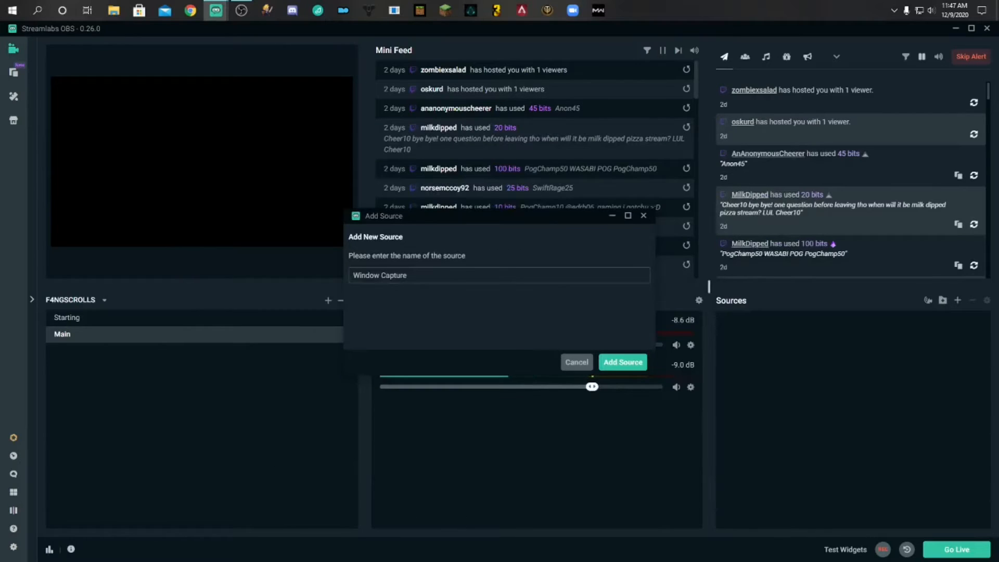
pyautogui.moveTo(408, 275); pyautogui.dragTo(320, 270)
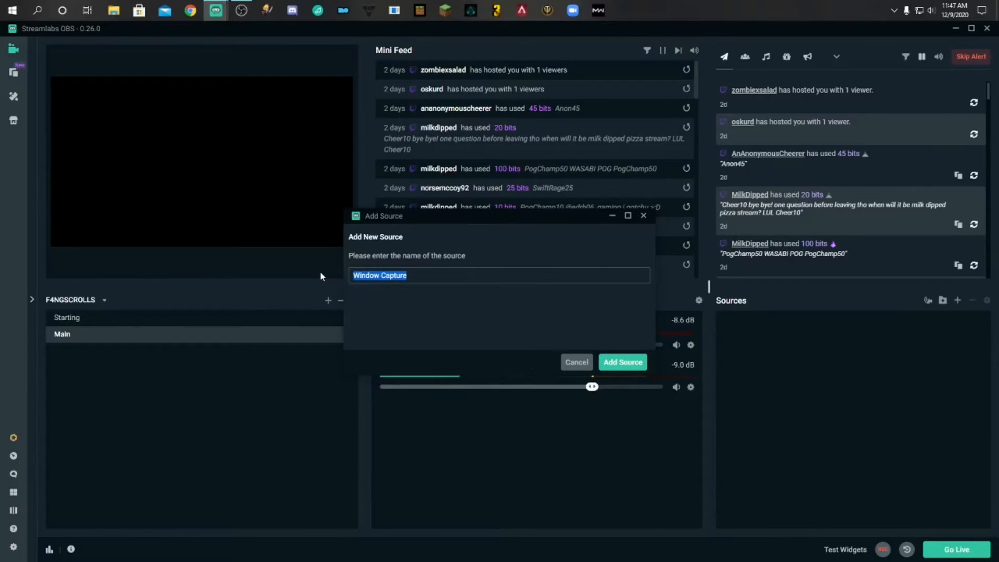
pyautogui.write('Ga')
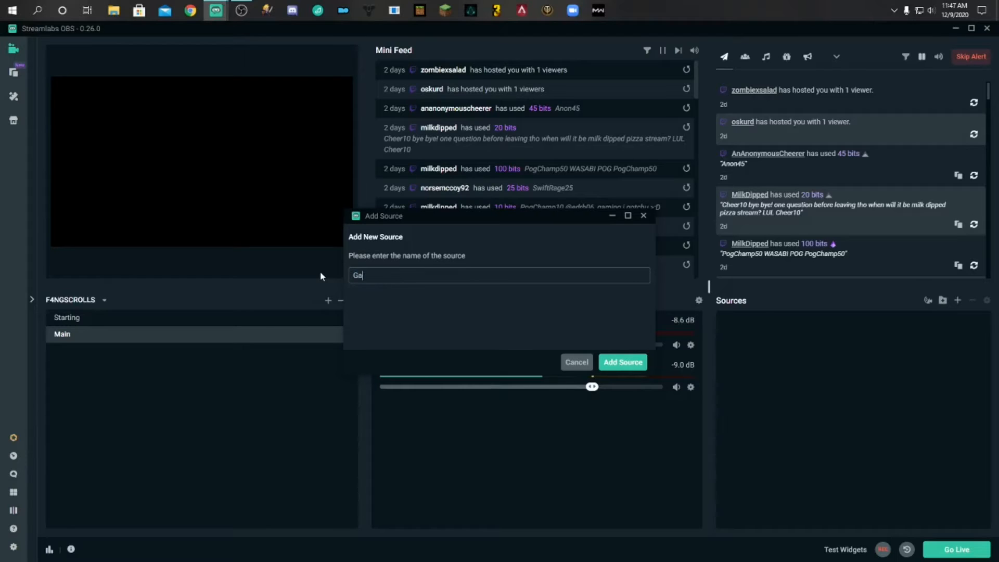
pyautogui.write('meWindow')
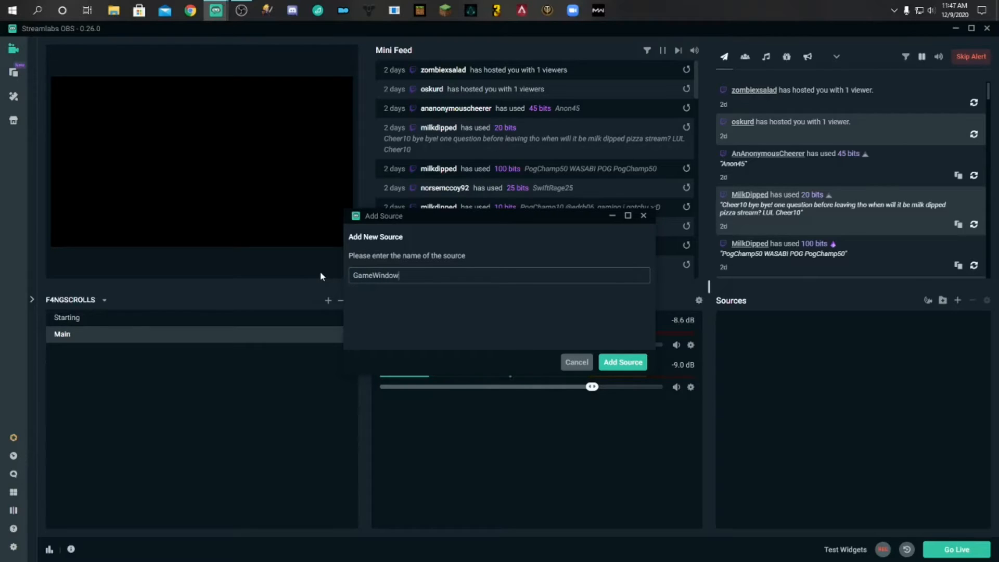
pyautogui.click(622, 364)
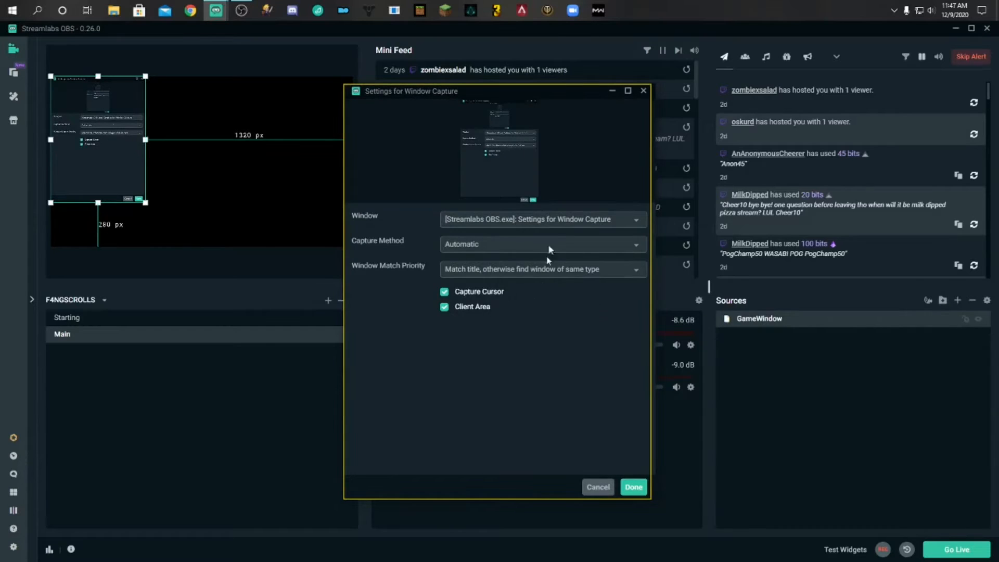
# Set GameWindow's capture method to Windows Graphics Capture (Windows 10 1903 and up) and look over the list of capturable windows
pyautogui.click(513, 224)
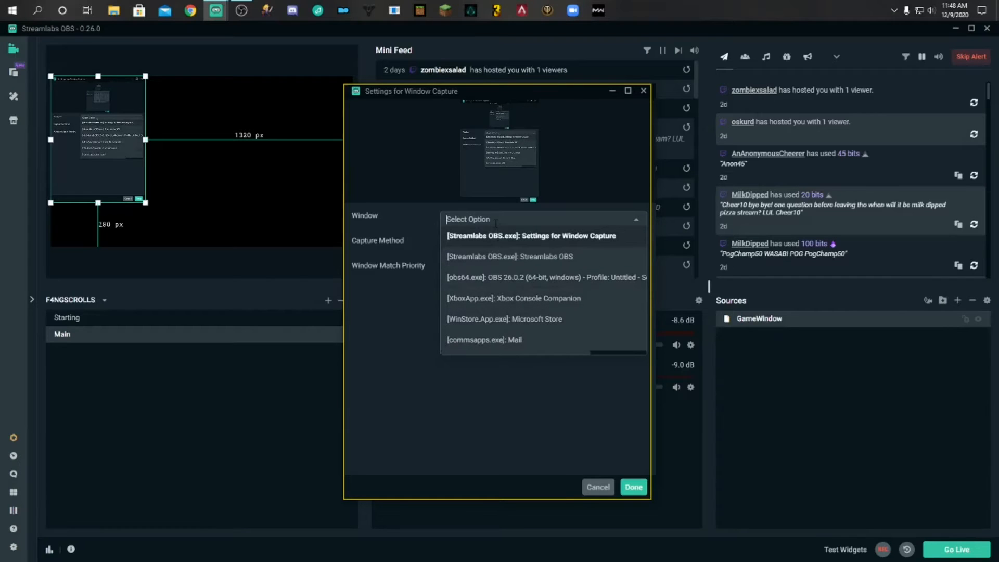
pyautogui.click(412, 220)
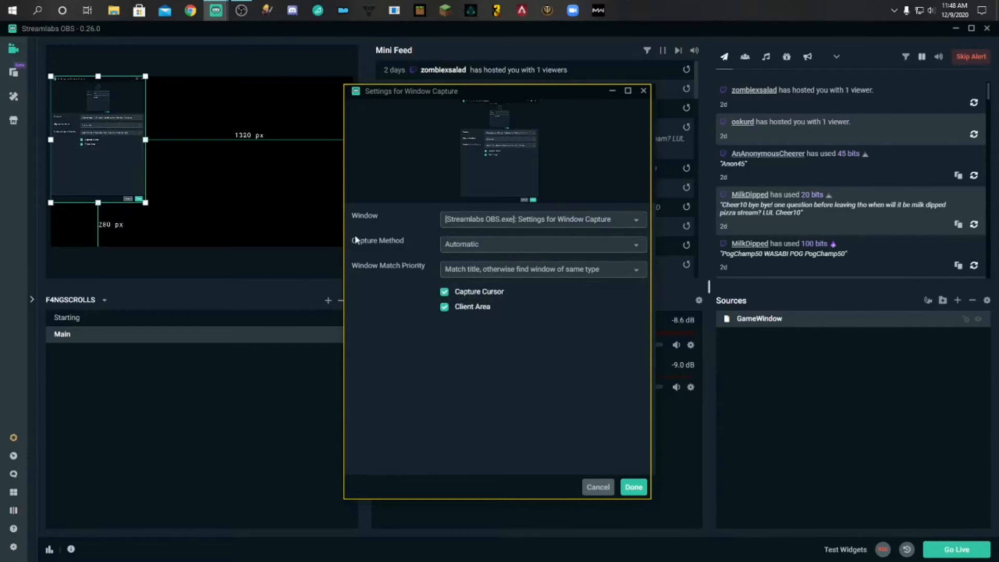
pyautogui.click(489, 248)
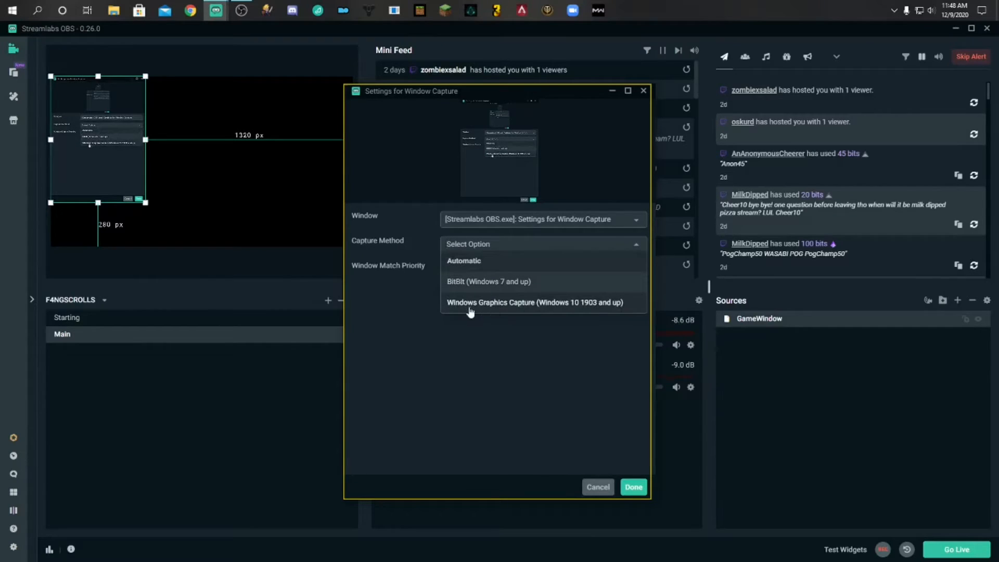
pyautogui.click(549, 304)
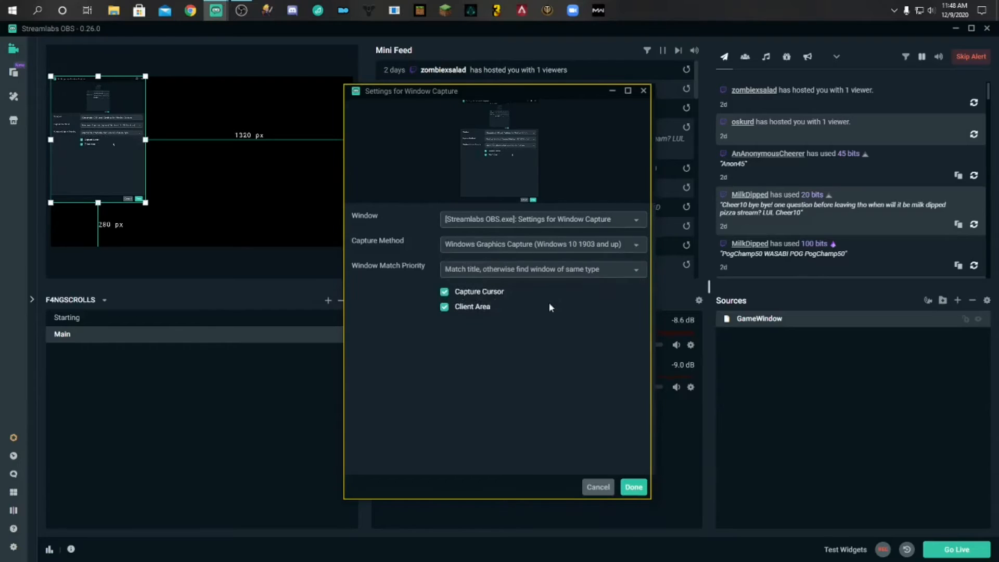
pyautogui.click(526, 219)
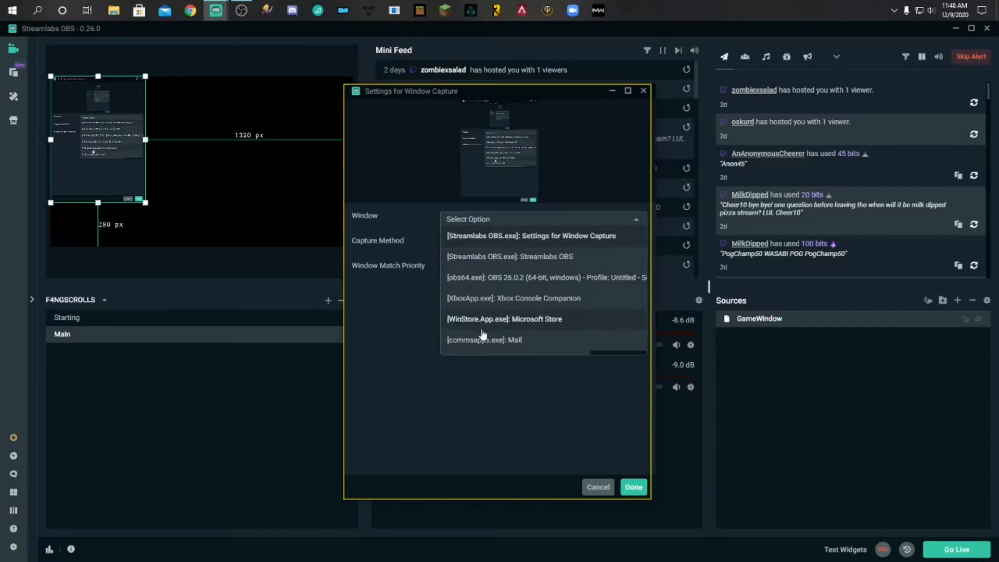
pyautogui.click(420, 221)
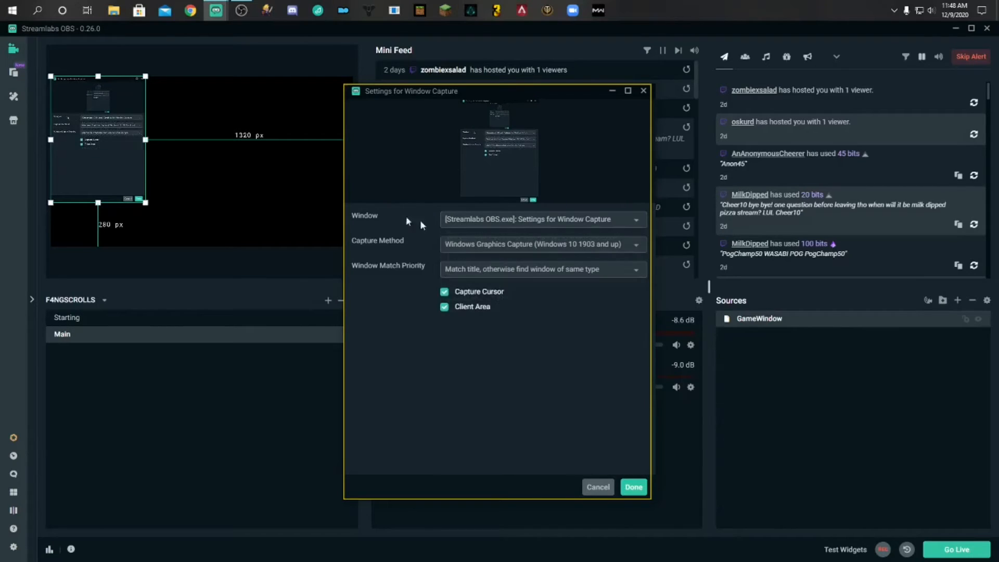
# Select the Settings for Window Capture window as the target and return the capture method to Automatic
pyautogui.click(462, 219)
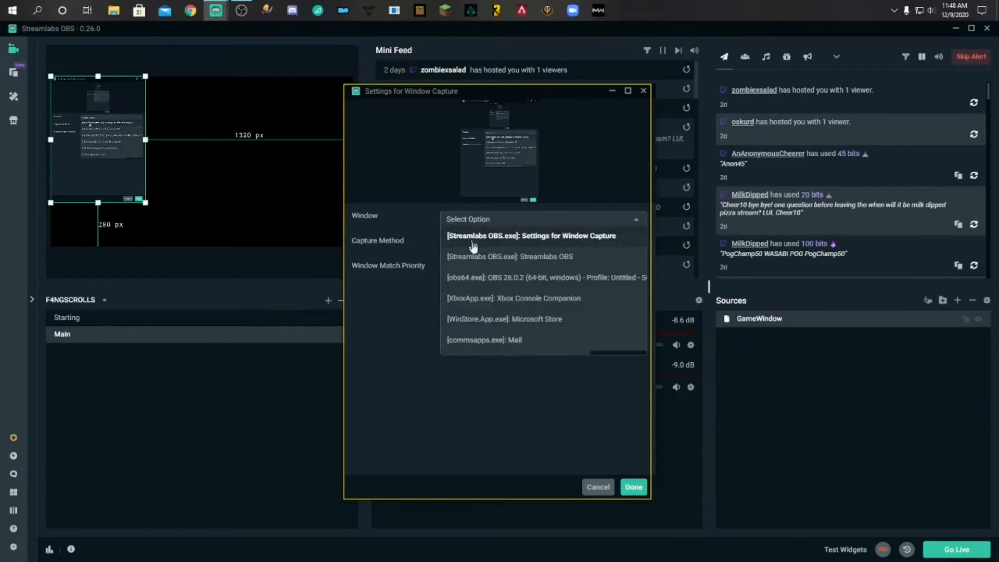
pyautogui.click(469, 239)
pyautogui.click(466, 244)
pyautogui.click(470, 261)
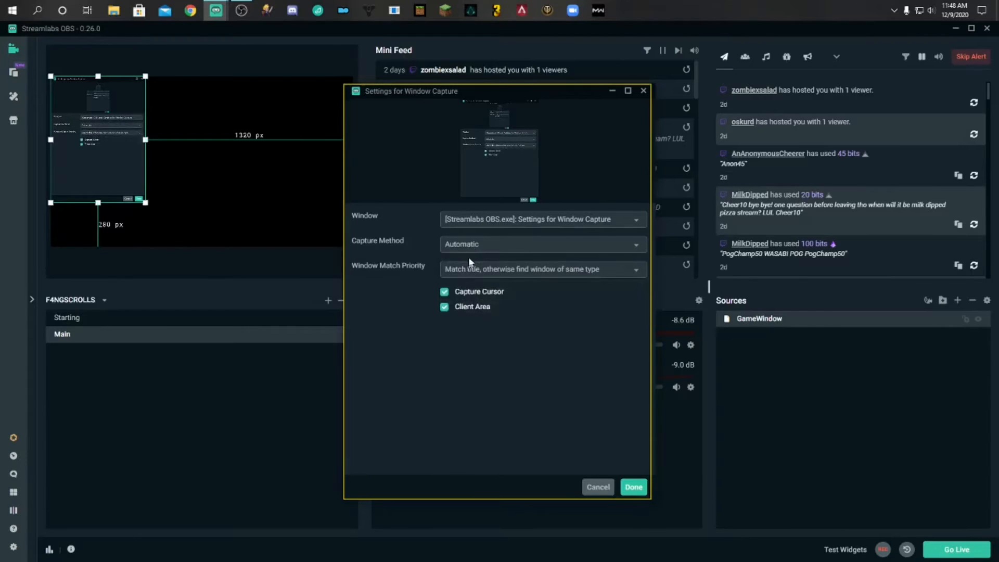
# Check the available windows and set the capture method to Windows Graphics Capture (Windows 10 1903 and up)
pyautogui.click(474, 222)
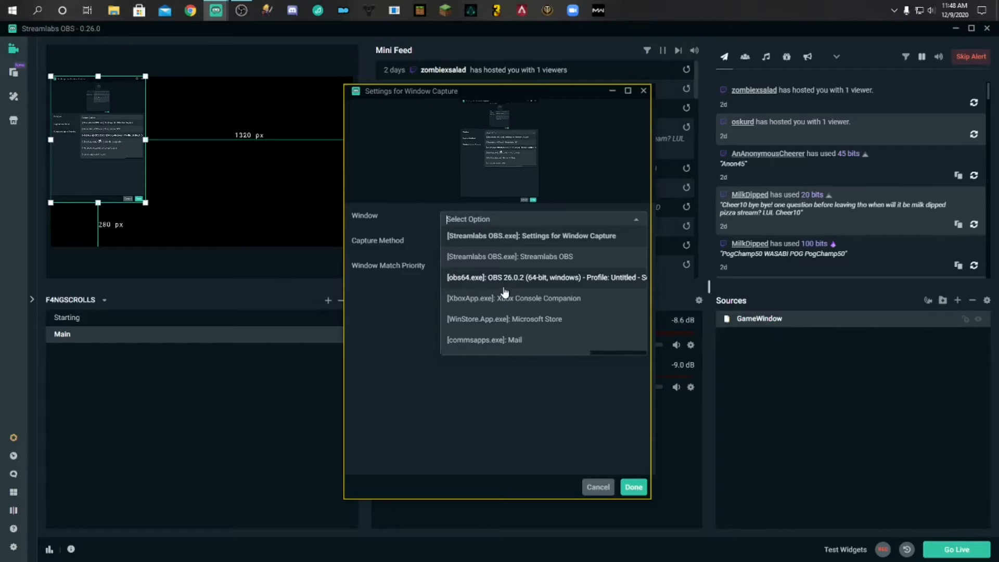
pyautogui.click(385, 308)
pyautogui.click(476, 247)
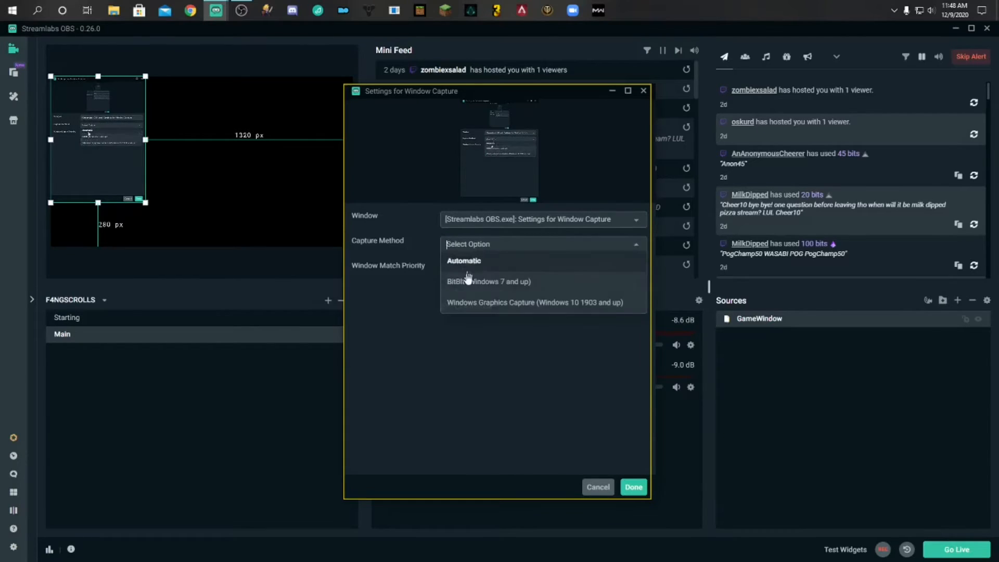
pyautogui.click(471, 310)
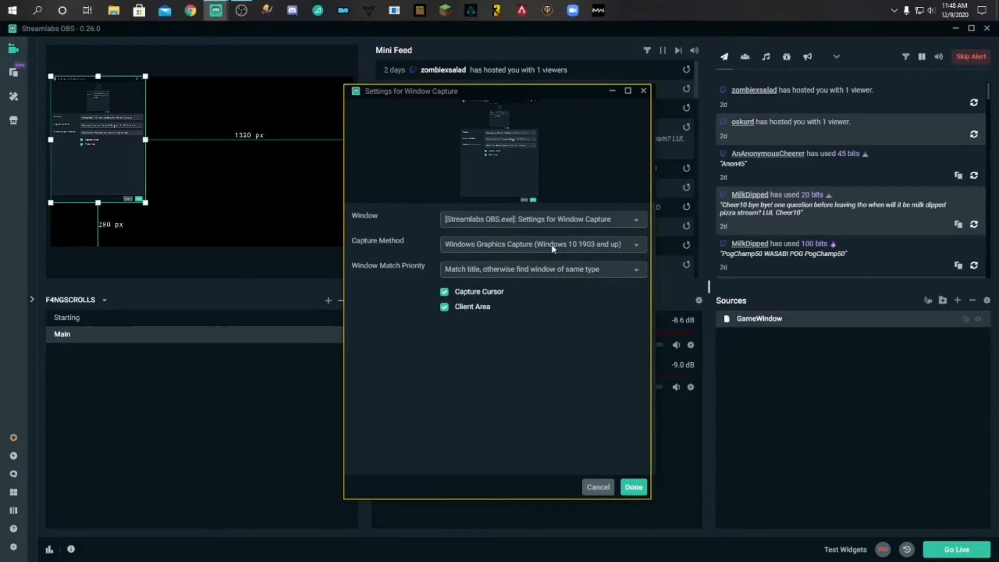
# Turn the Capture Cursor and Client Area options off and back on
pyautogui.click(445, 293)
pyautogui.click(457, 295)
pyautogui.click(445, 308)
pyautogui.click(445, 308)
# Recheck the window list, reselect Windows Graphics Capture as the capture method, and accept the GameWindow settings
pyautogui.click(460, 224)
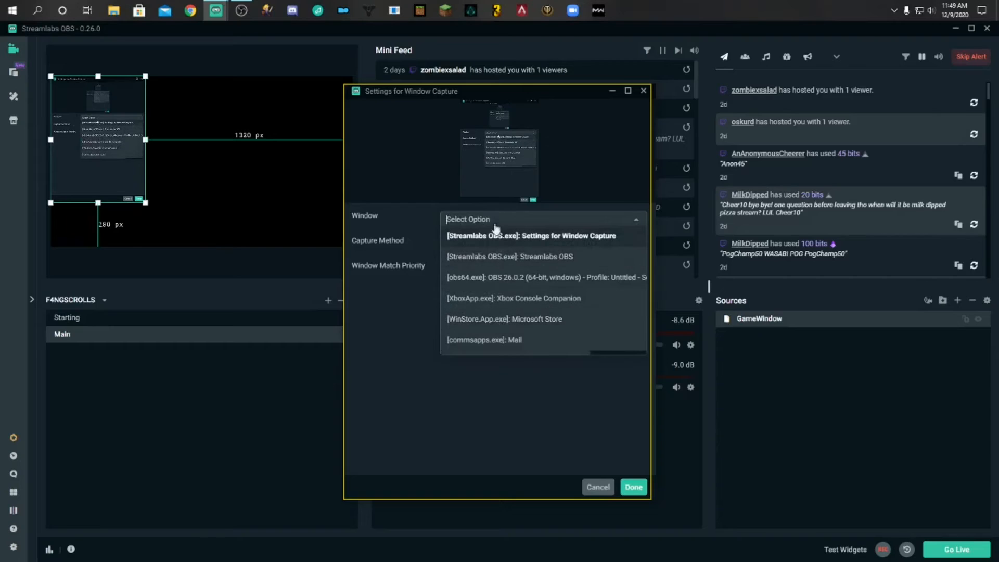
pyautogui.click(434, 234)
pyautogui.click(463, 244)
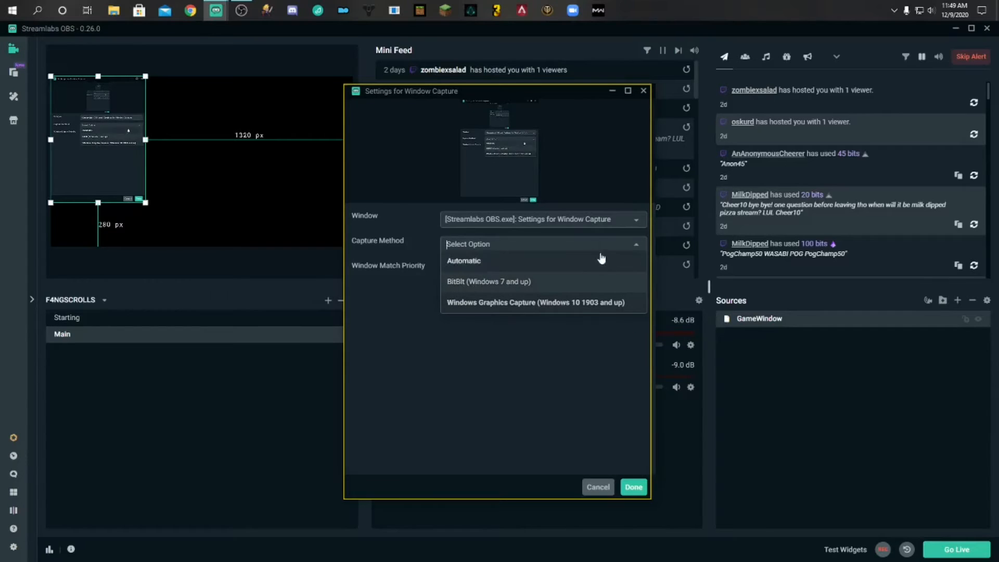
pyautogui.click(520, 303)
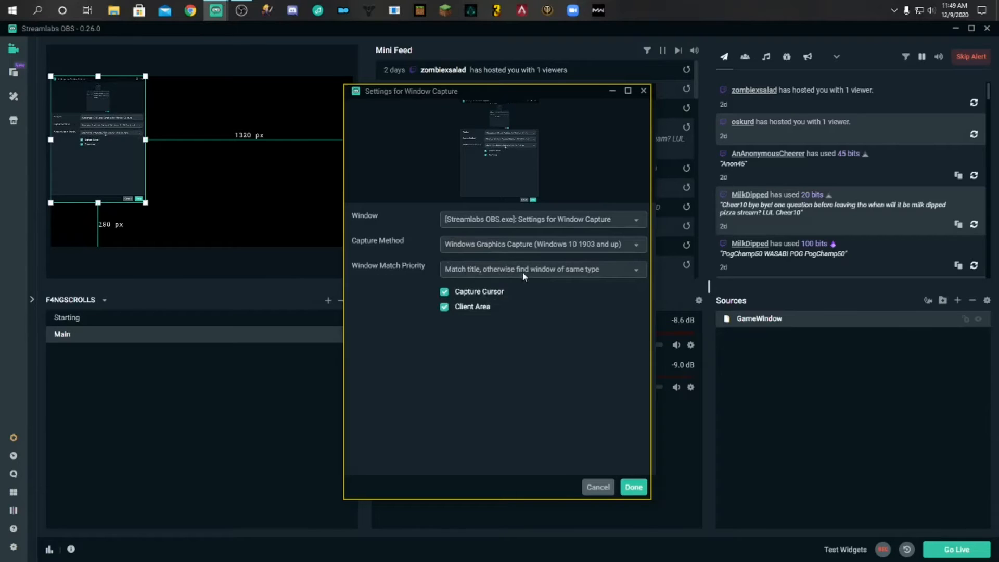
pyautogui.click(632, 487)
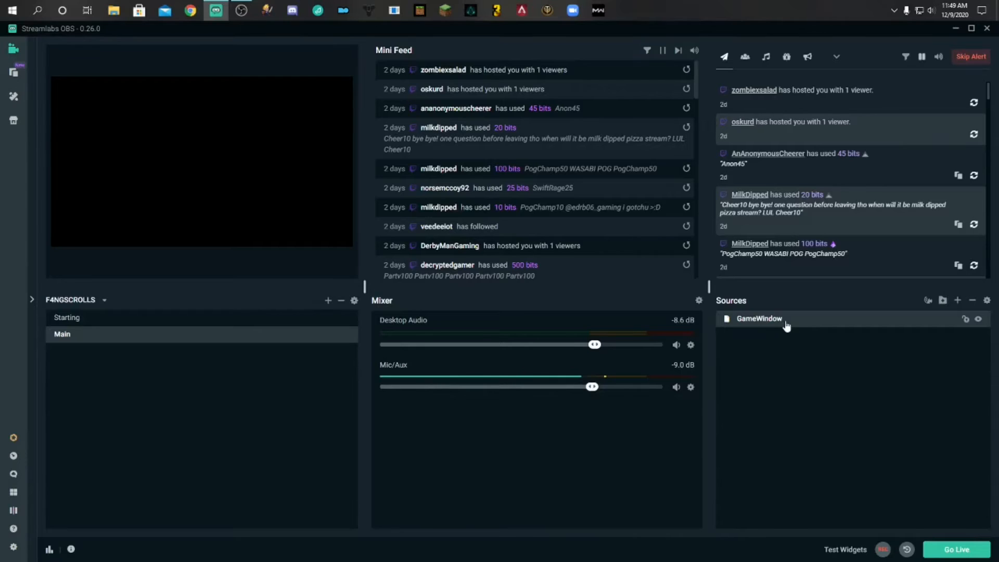
# Launch a game application to provide a window for capturing, and return to the source list of the Main scene
pyautogui.click(421, 11)
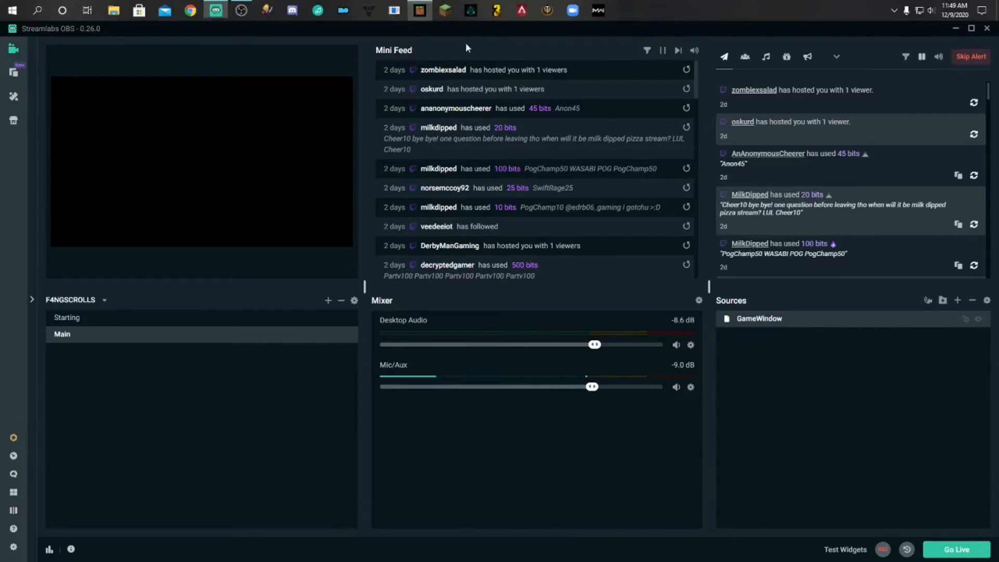
pyautogui.moveTo(503, 29); pyautogui.dragTo(495, 56)
pyautogui.click(802, 358)
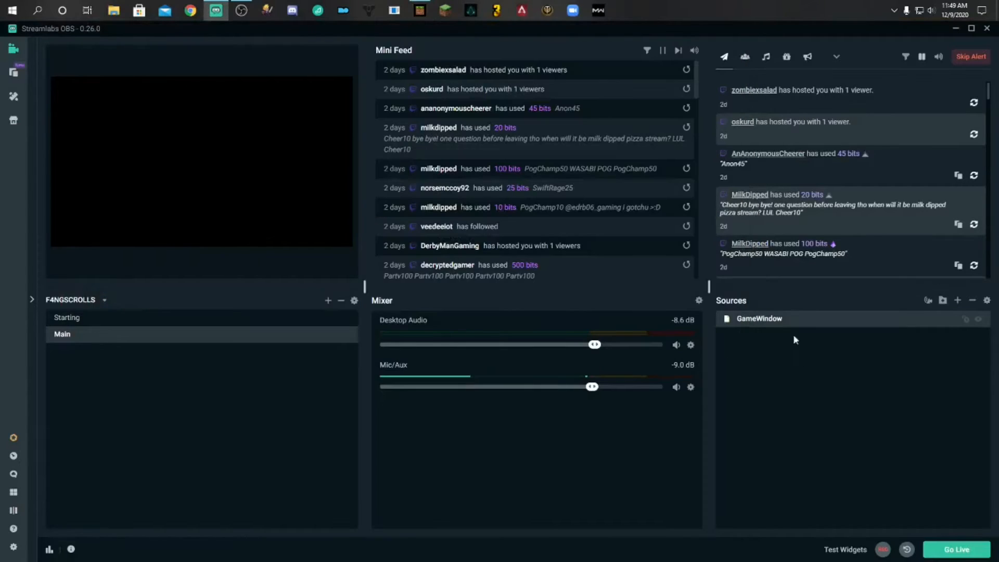
# Reopen the GameWindow source settings and set the capture method to Automatic
pyautogui.doubleClick(774, 320)
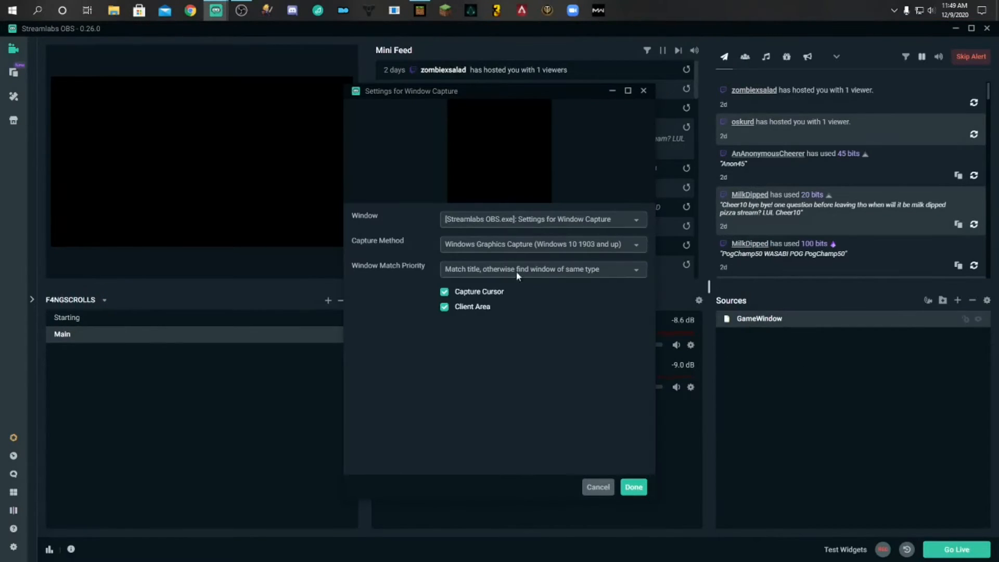
pyautogui.click(506, 217)
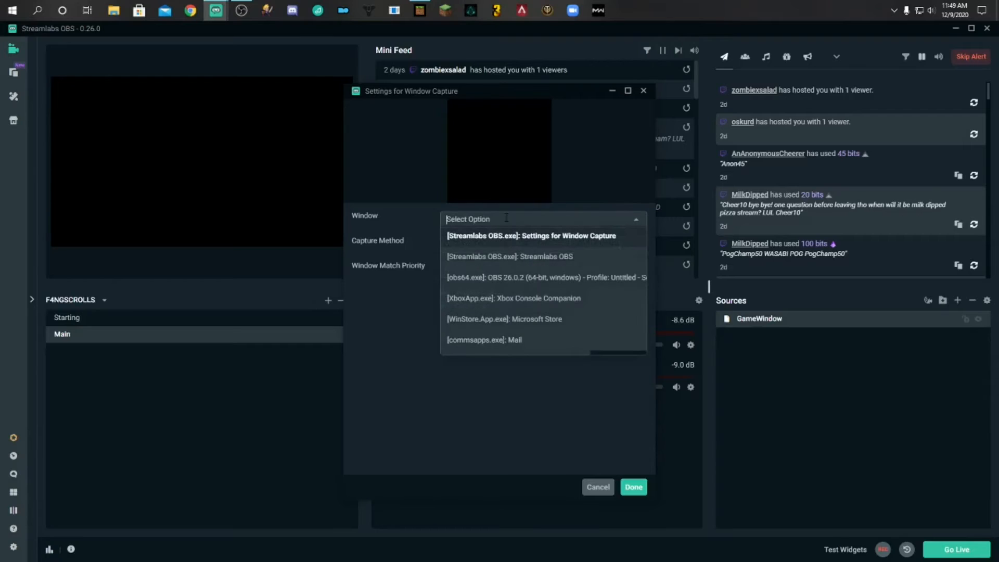
pyautogui.click(468, 236)
pyautogui.click(471, 265)
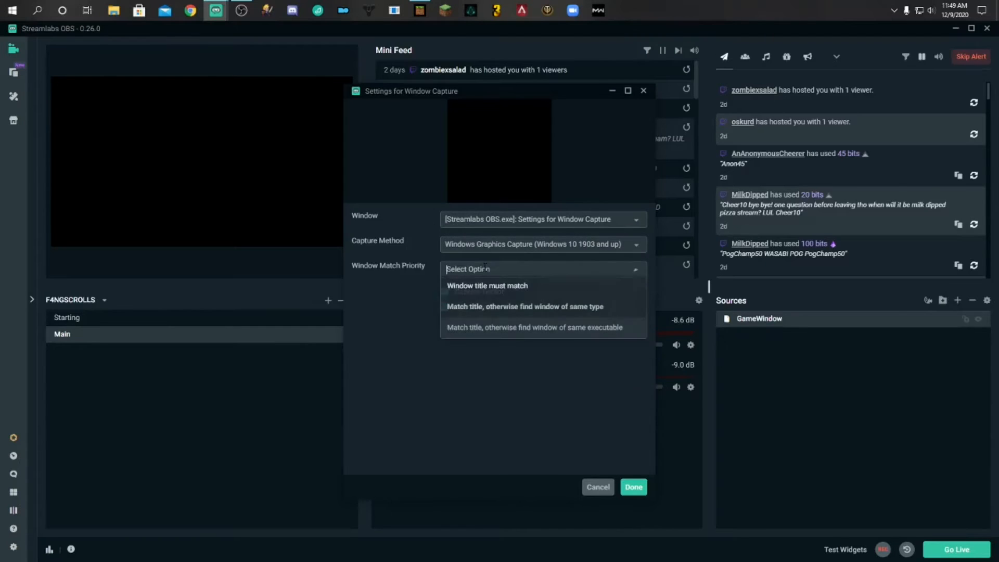
pyautogui.click(483, 244)
pyautogui.click(483, 270)
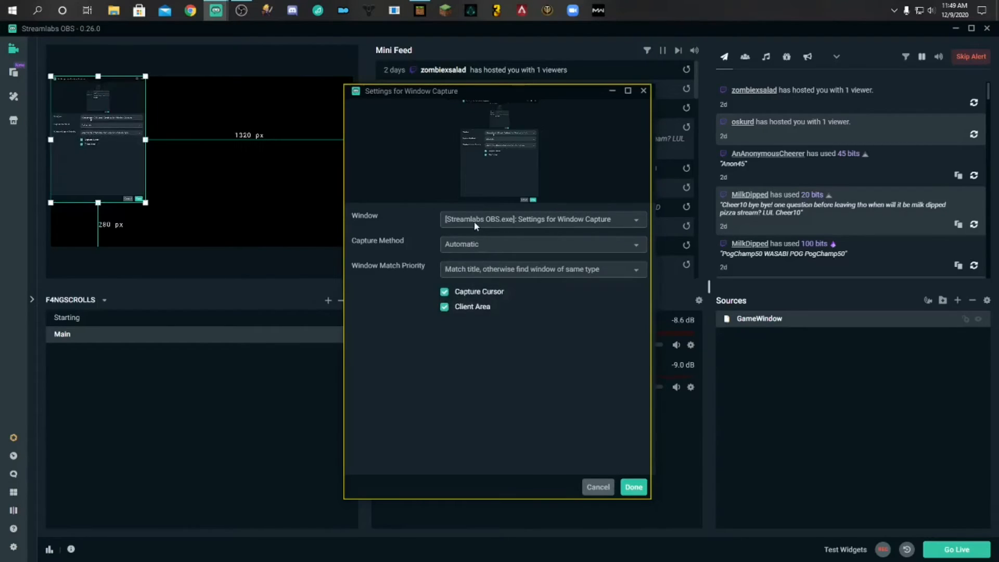
# Choose [Minecraft.Windows.exe]: Minecraft as the captured window and accept the GameWindow settings
pyautogui.click(474, 219)
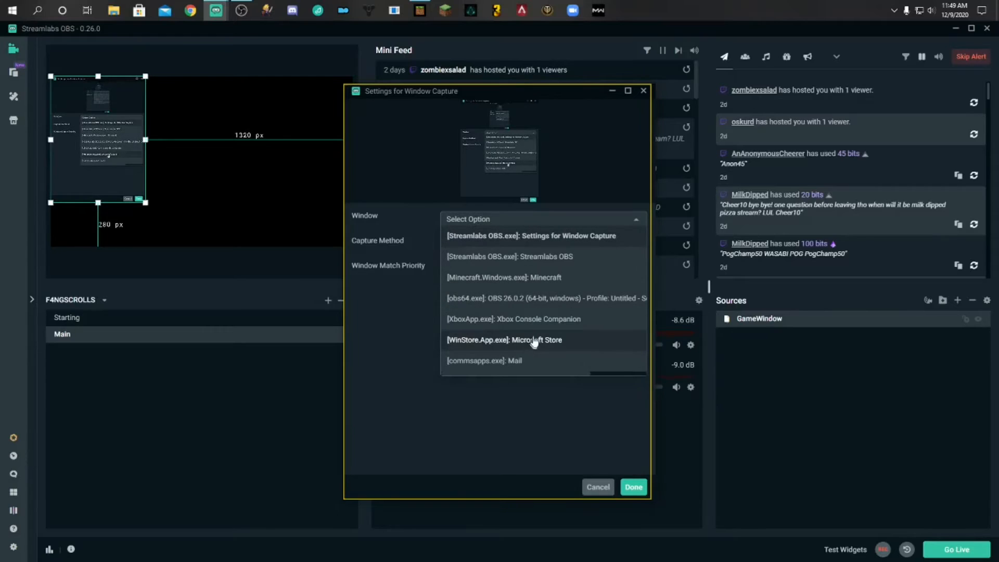
pyautogui.click(535, 277)
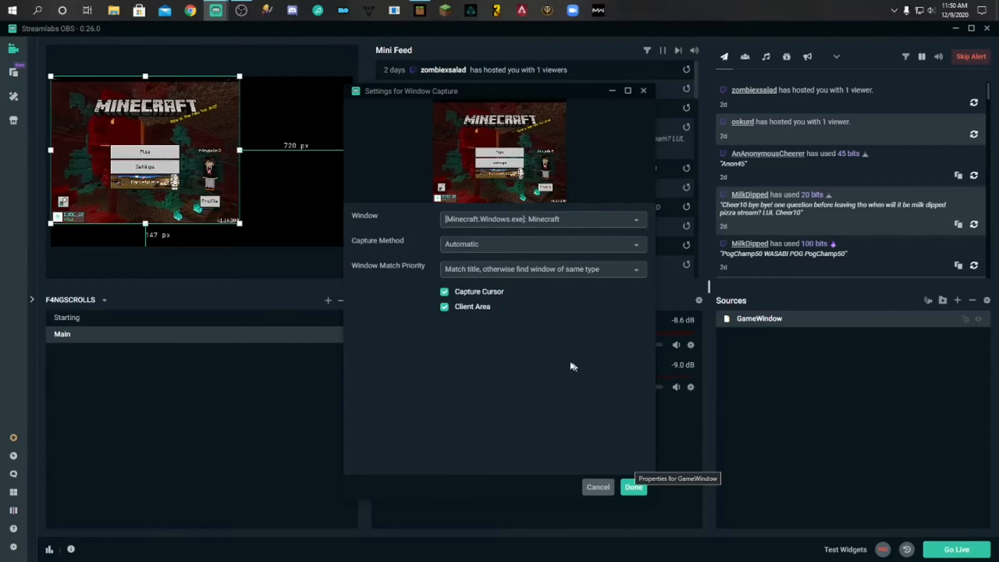
pyautogui.click(634, 486)
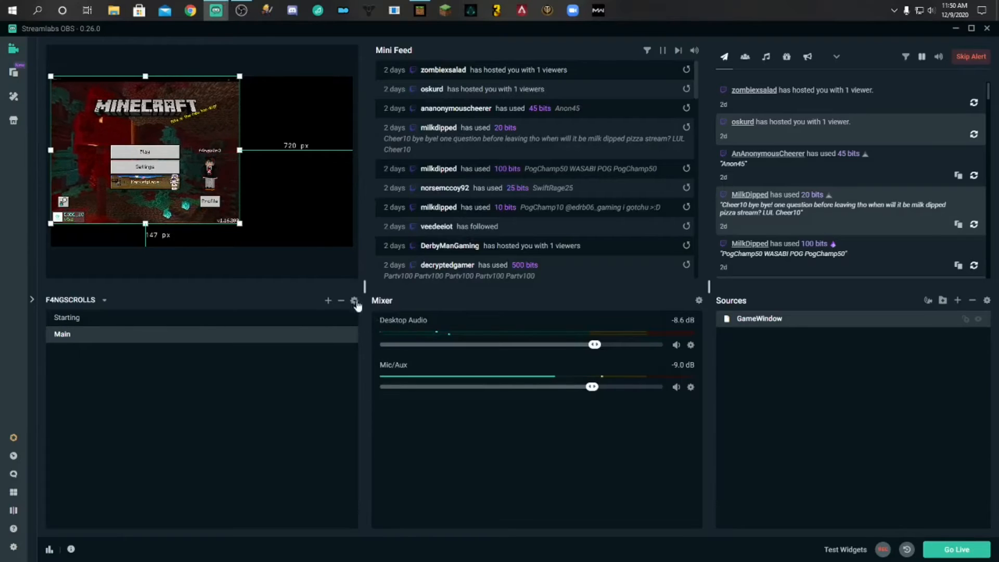
# Maximize the Minecraft window and center its capture on the Main scene's canvas using a transform
pyautogui.hotkey('alt', 'Tab')
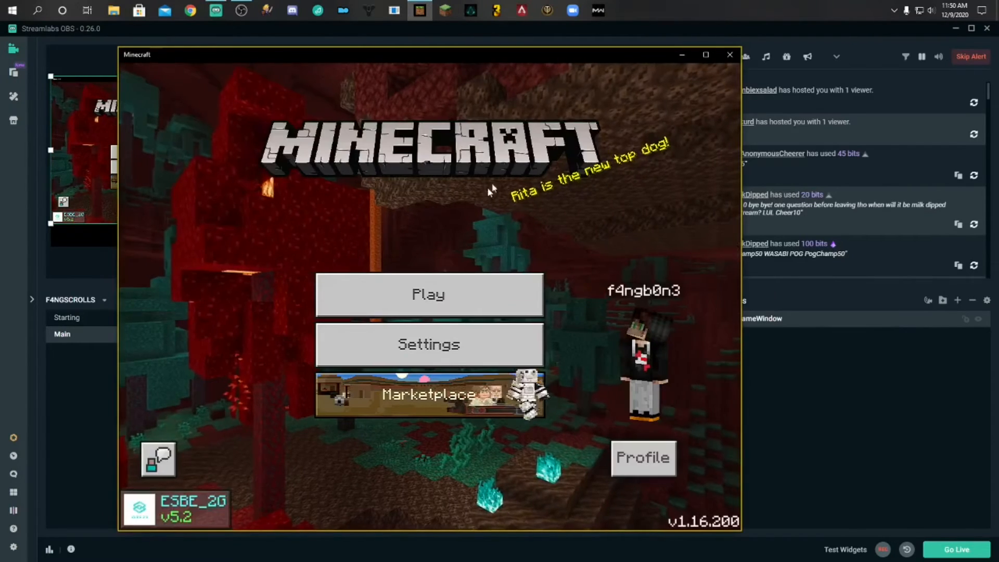
pyautogui.doubleClick(548, 54)
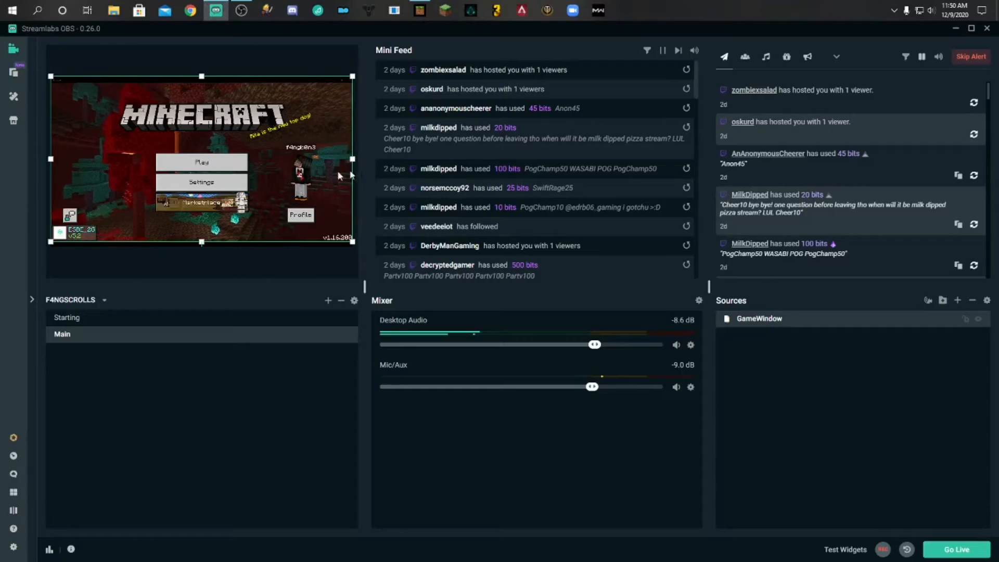
pyautogui.rightClick(271, 191)
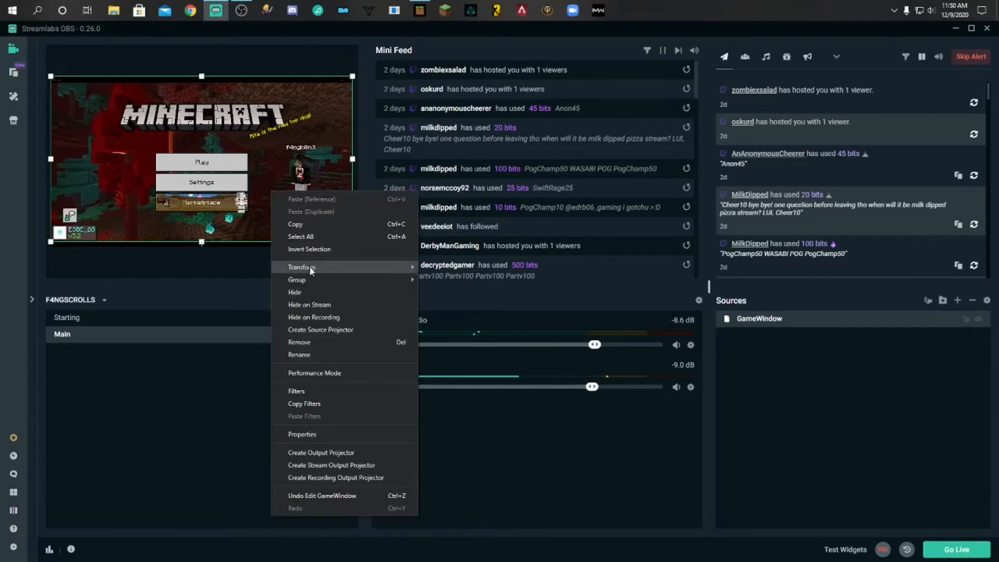
pyautogui.moveTo(311, 270)
pyautogui.click(448, 373)
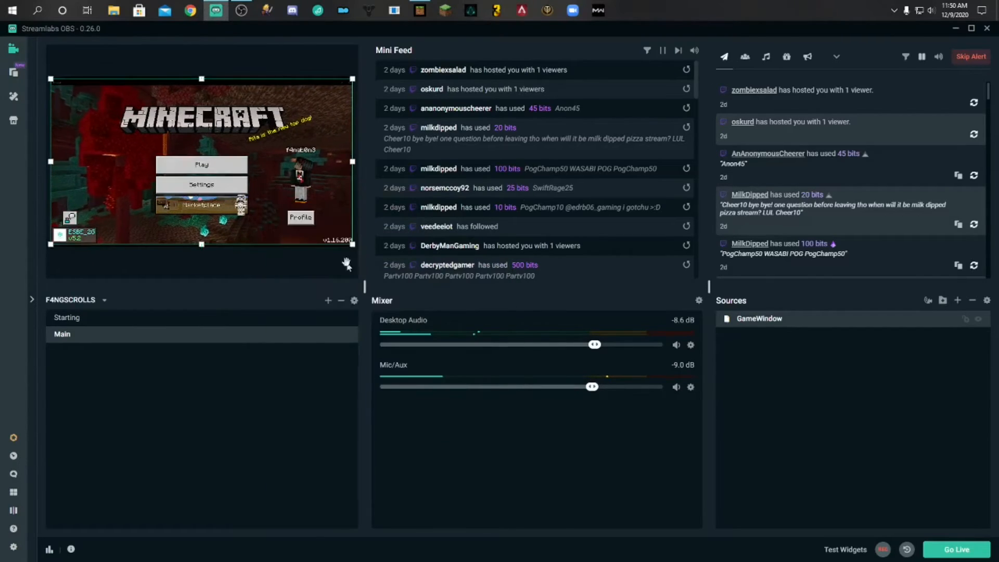
pyautogui.click(276, 274)
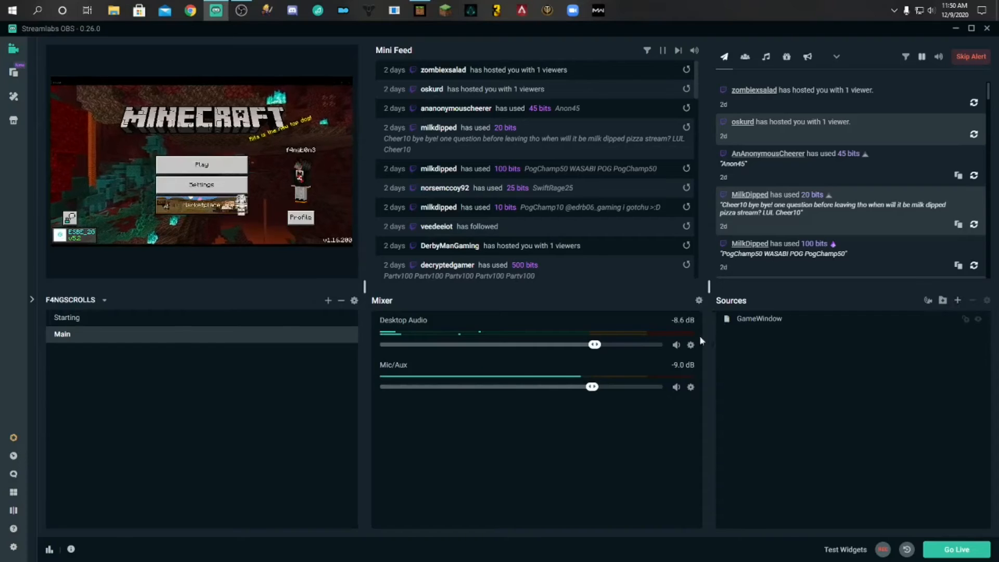
# Add a Video Capture Device source named Webcam to the Main scene
pyautogui.click(958, 301)
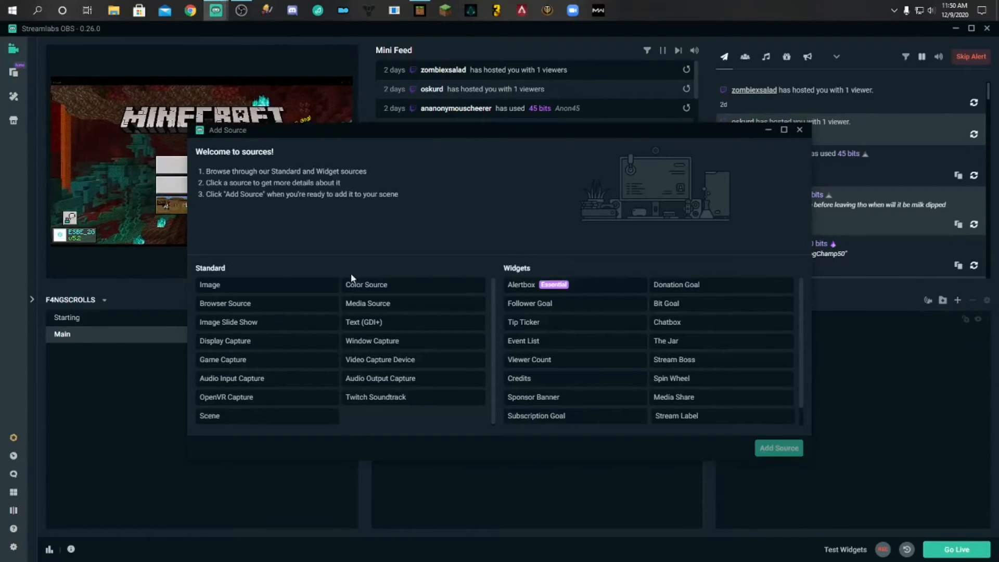
pyautogui.click(412, 360)
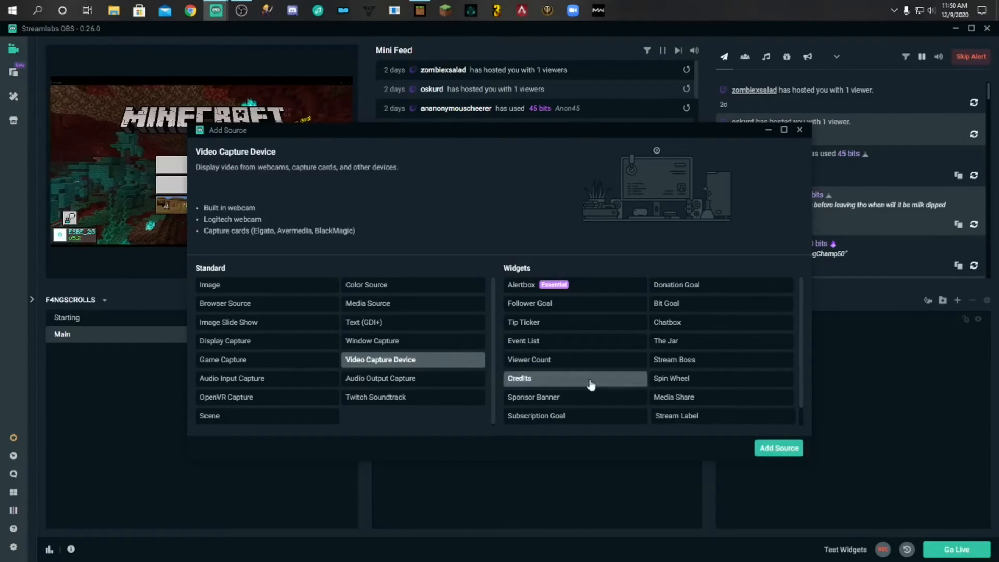
pyautogui.click(778, 448)
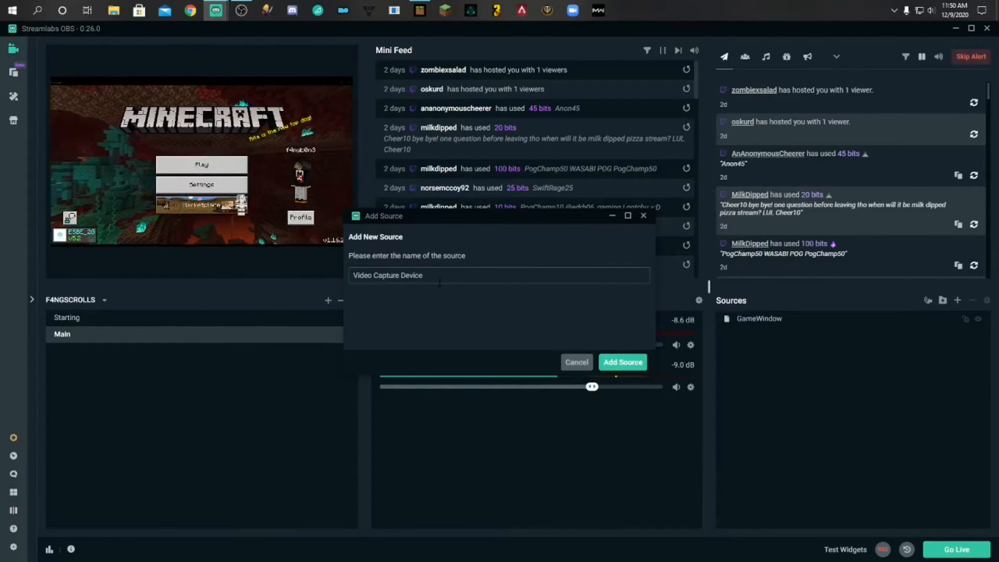
pyautogui.hotkey('ctrl', 'a')
pyautogui.write('W')
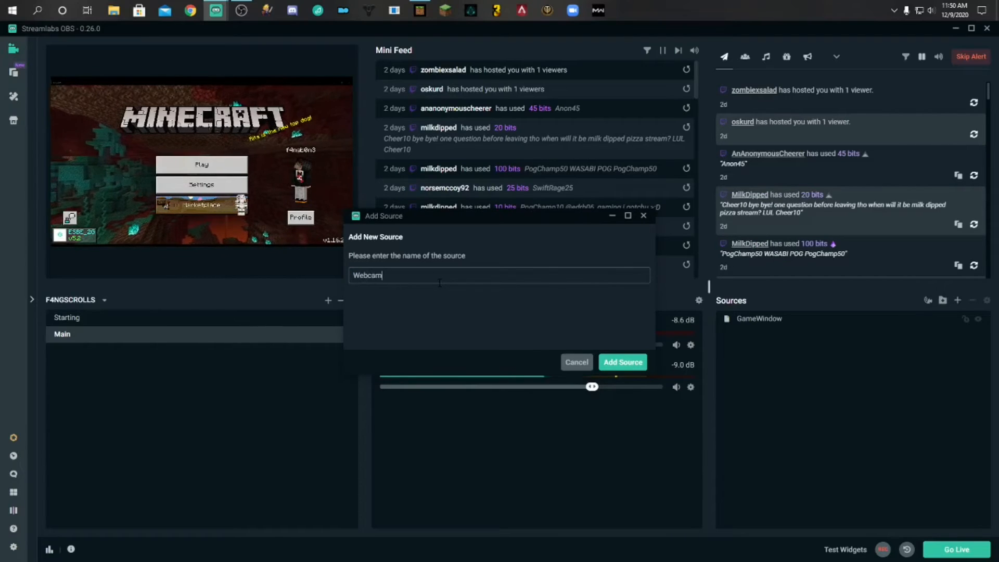
pyautogui.click(616, 366)
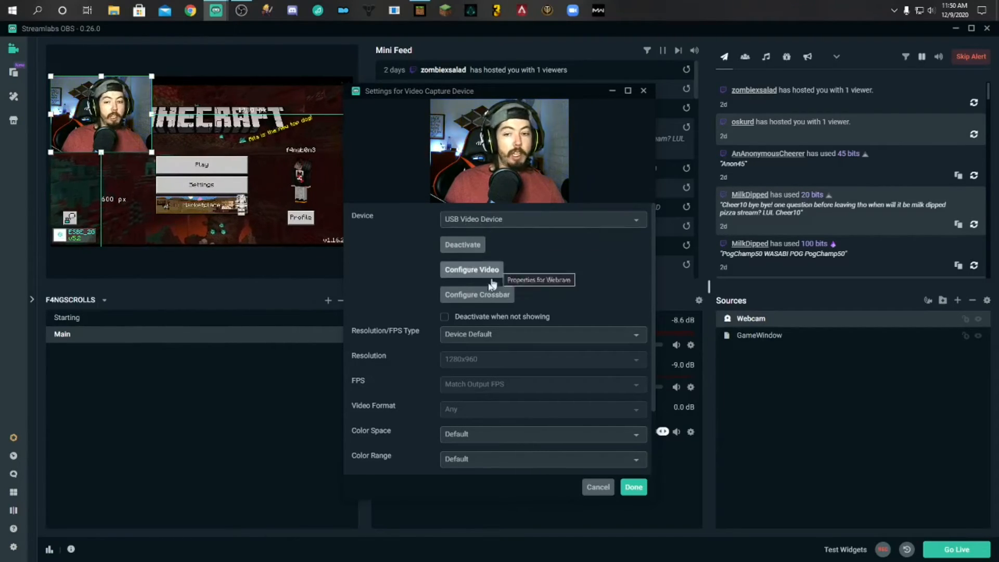
pyautogui.scroll(-2, 440, 311)
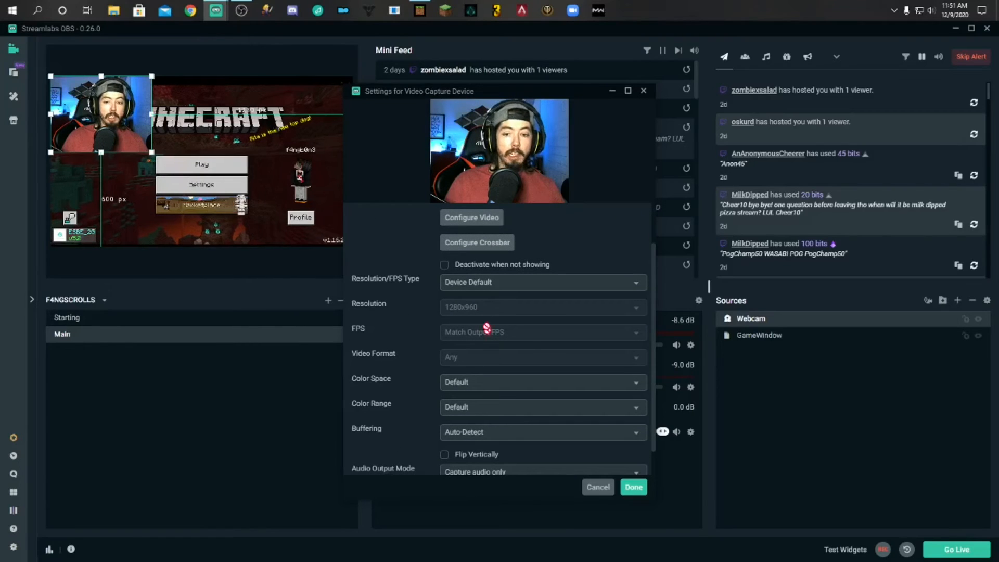
pyautogui.scroll(1, 394, 392)
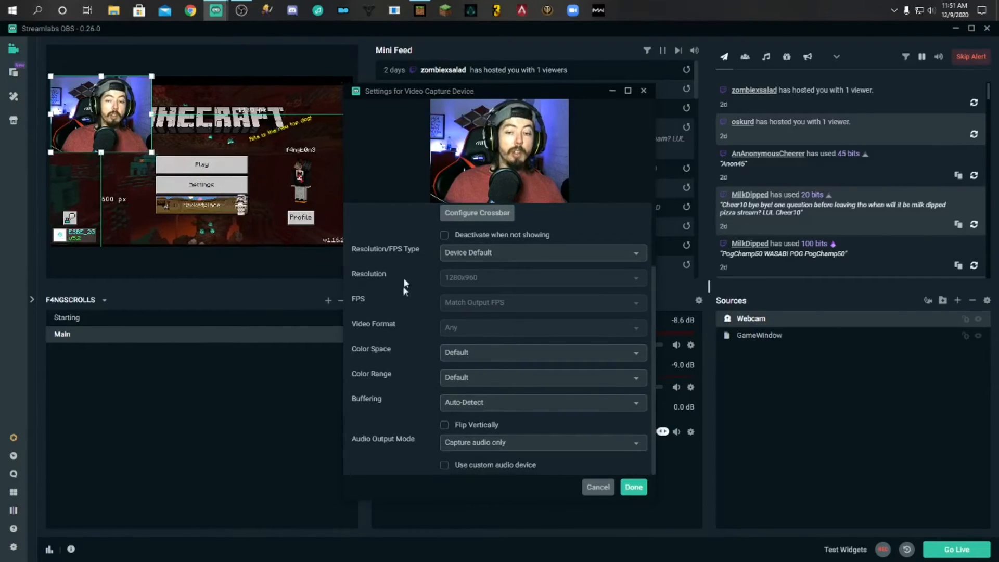
pyautogui.scroll(1, 408, 284)
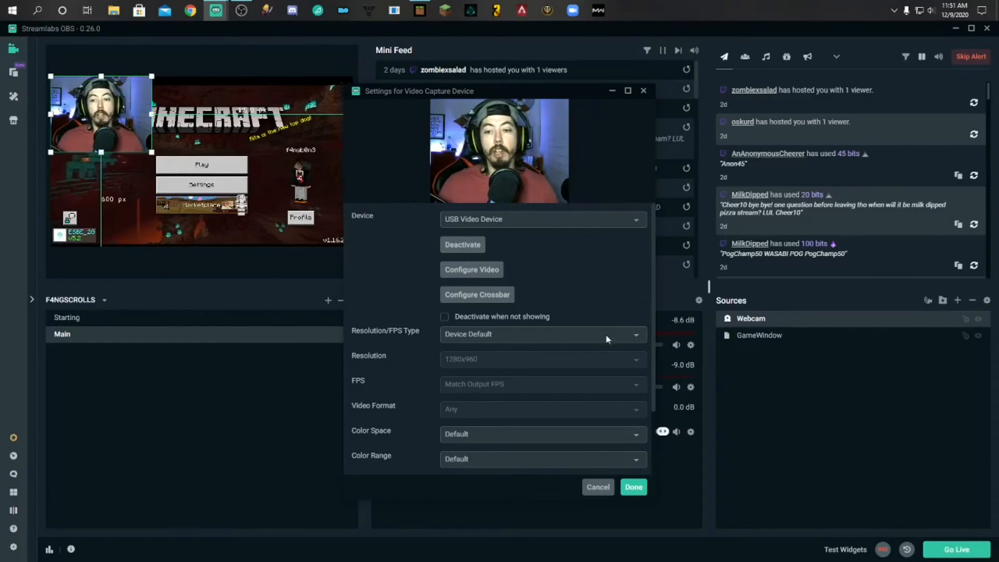
pyautogui.click(637, 486)
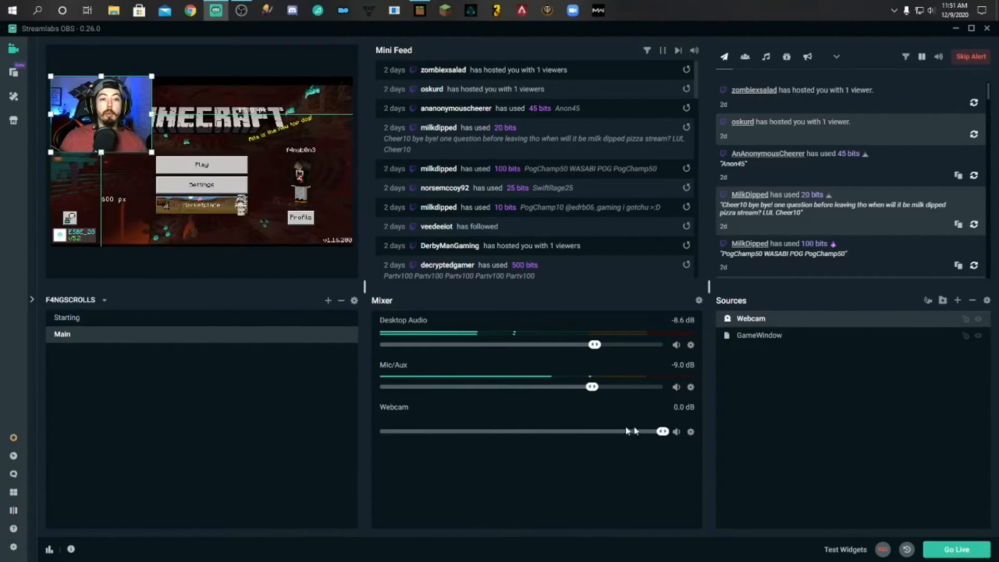
# Lower the Webcam's audio volume to -Inf dB and hide its channel from the mixer
pyautogui.moveTo(663, 432); pyautogui.dragTo(364, 418)
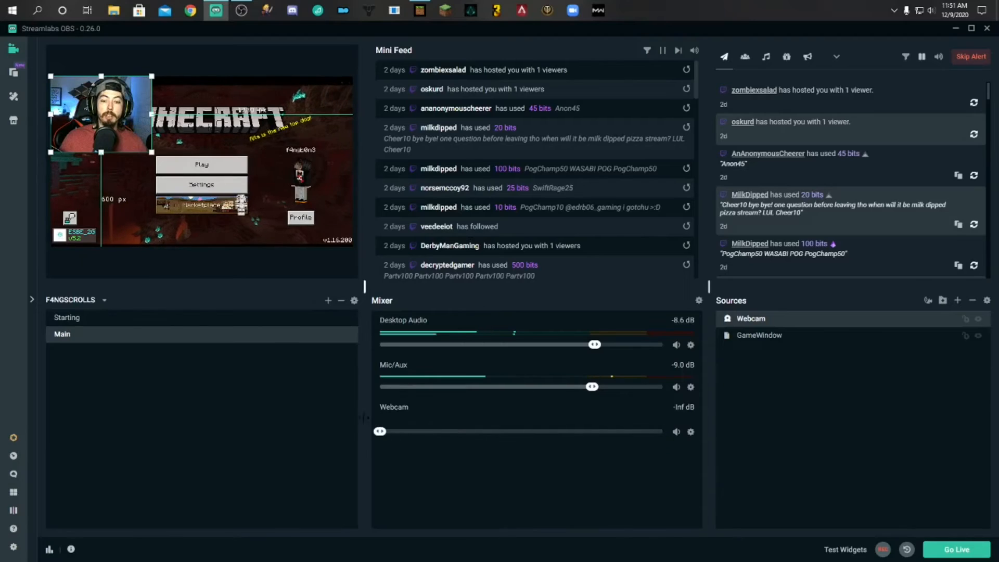
pyautogui.click(691, 433)
pyautogui.click(719, 411)
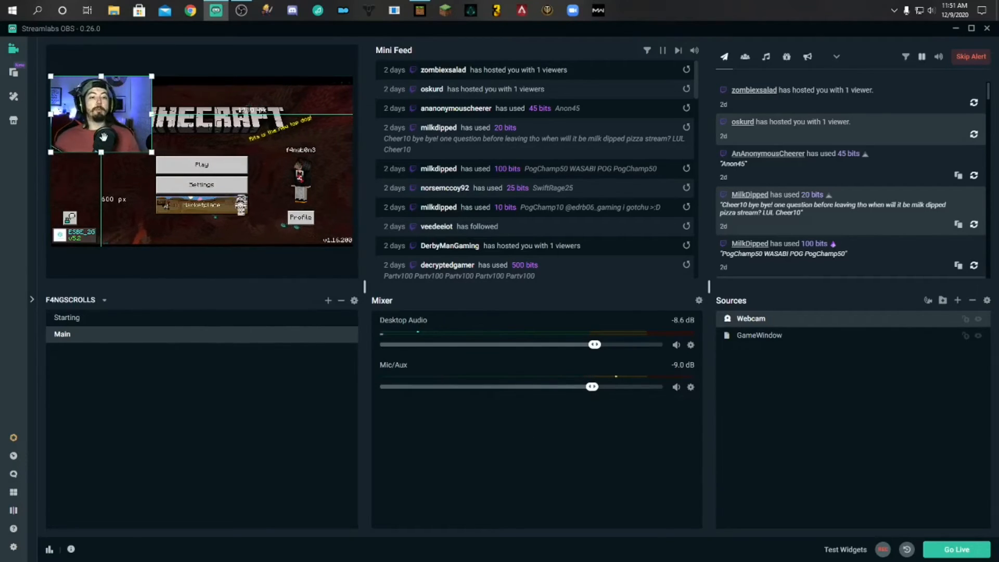
# Shrink the webcam picture and place it in the lower-right corner of the game capture, then deselect it
pyautogui.moveTo(104, 123); pyautogui.dragTo(301, 198)
pyautogui.moveTo(345, 154); pyautogui.dragTo(313, 209)
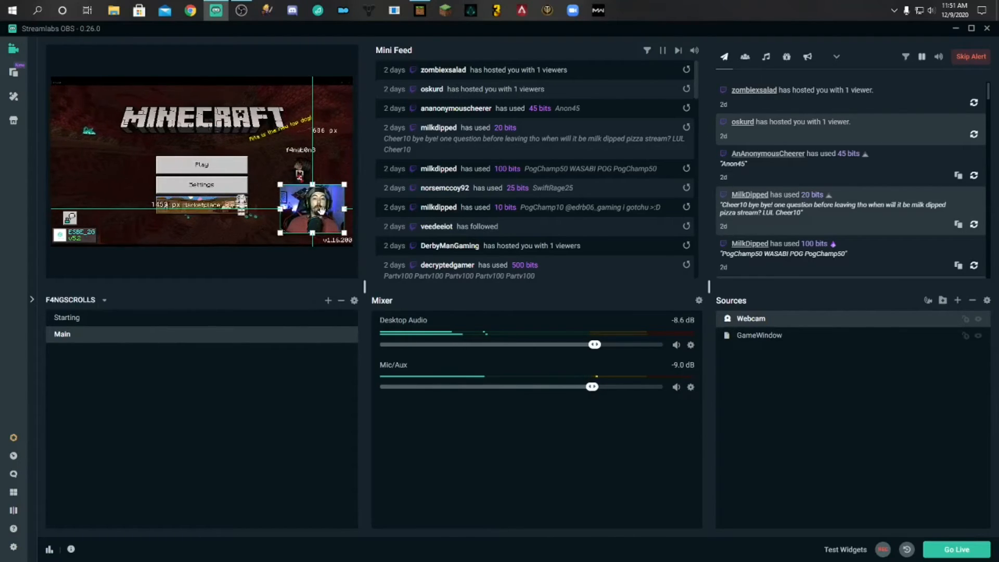
pyautogui.moveTo(323, 207); pyautogui.dragTo(327, 213)
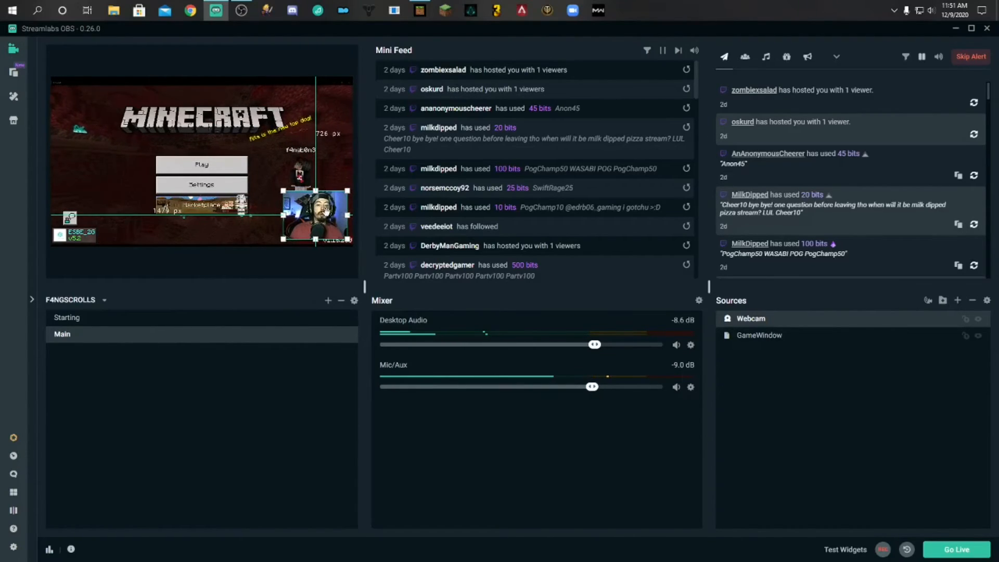
pyautogui.click(327, 265)
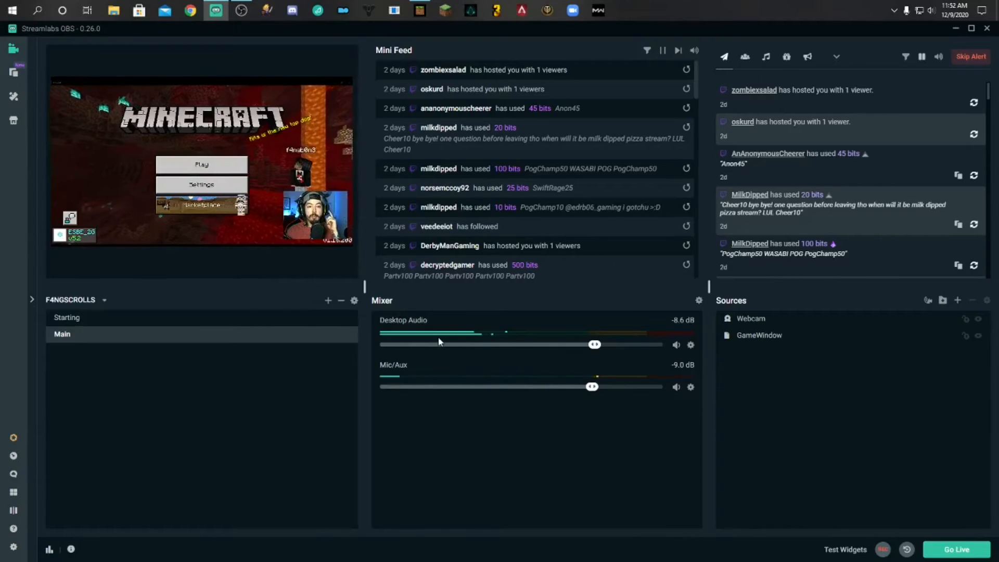
# Check which output device the Desktop Audio source uses and leave its properties unchanged
pyautogui.rightClick(694, 346)
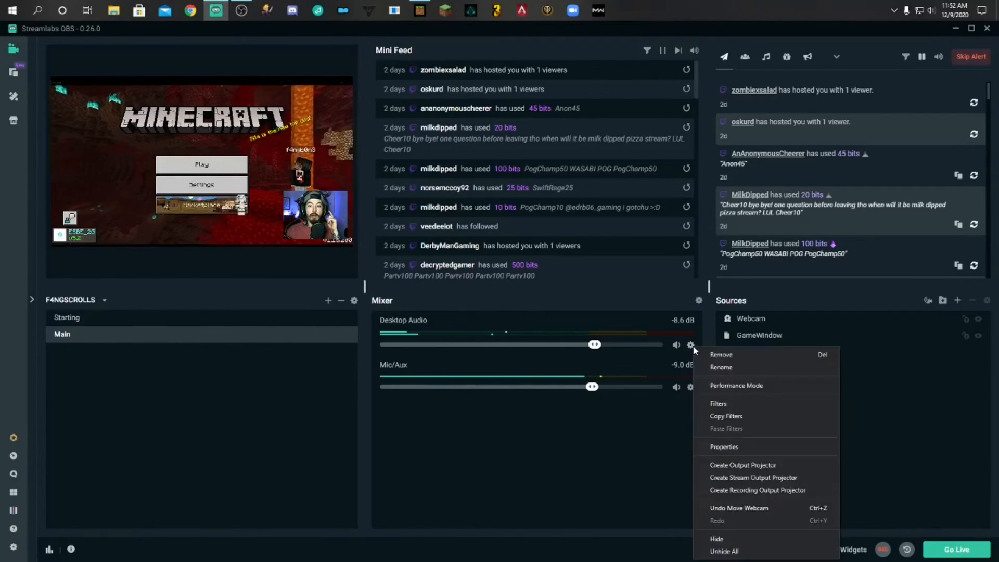
pyautogui.click(727, 448)
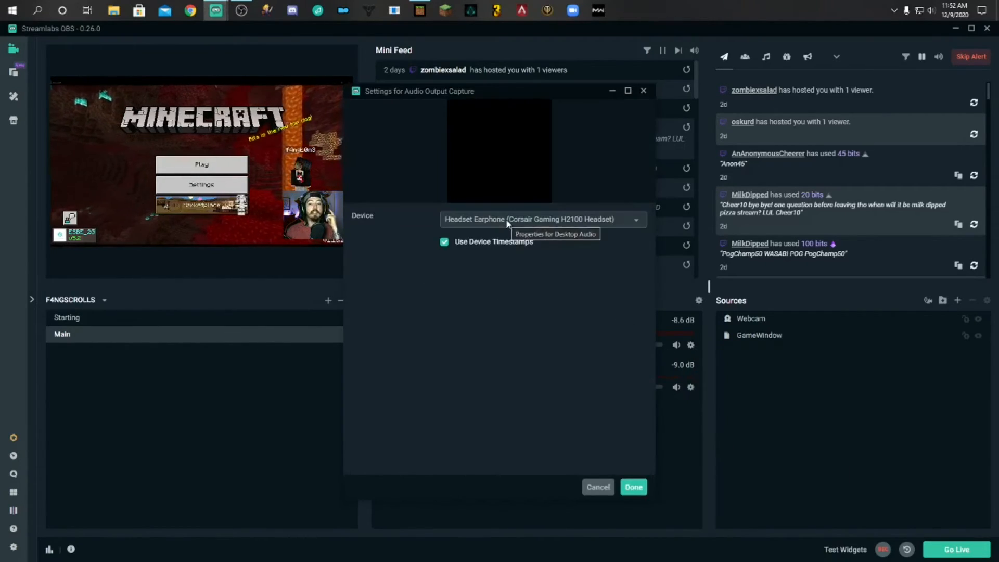
pyautogui.click(597, 486)
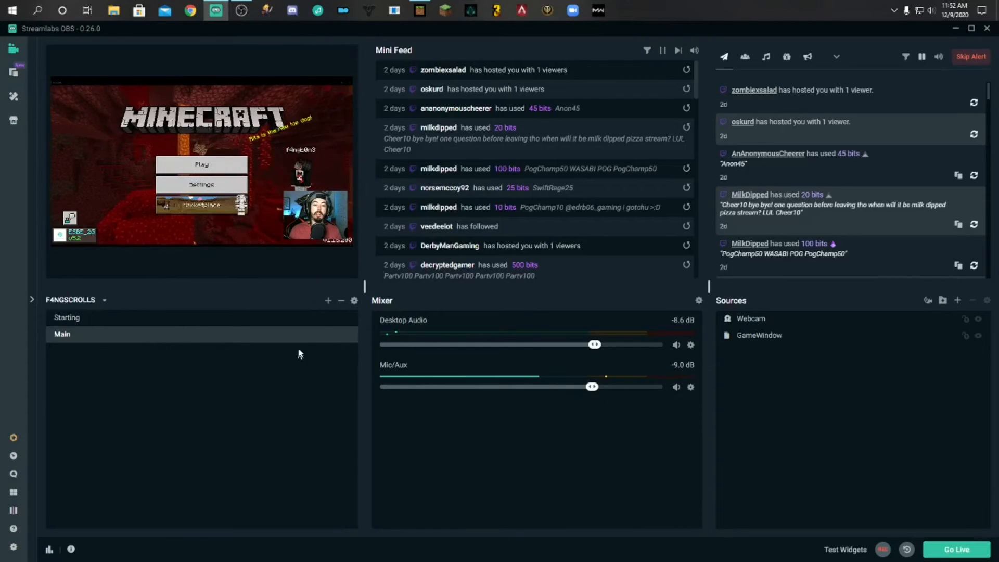
# Create a new scene named BRB
pyautogui.click(328, 301)
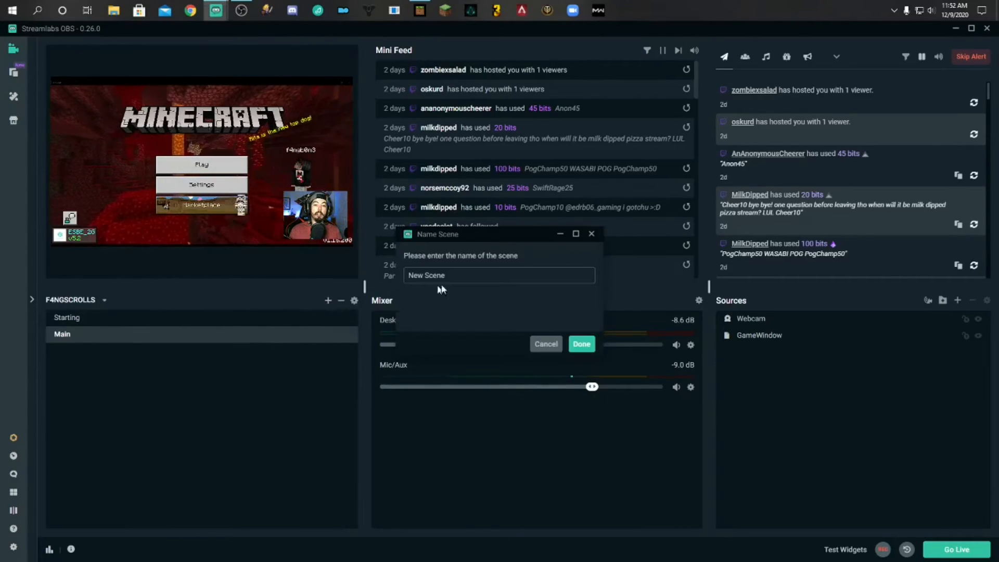
pyautogui.moveTo(443, 276); pyautogui.dragTo(370, 268)
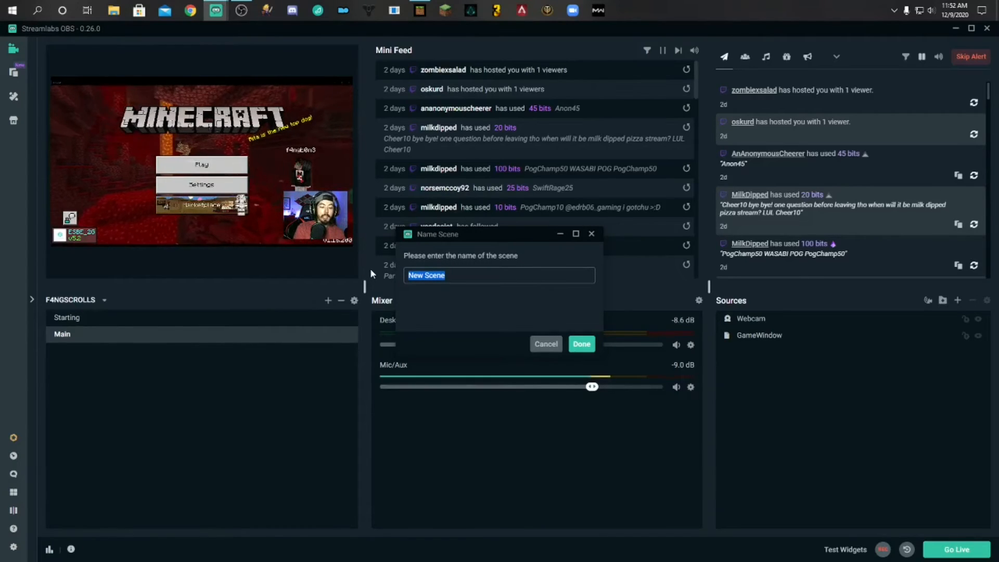
pyautogui.write('BeRightBack')
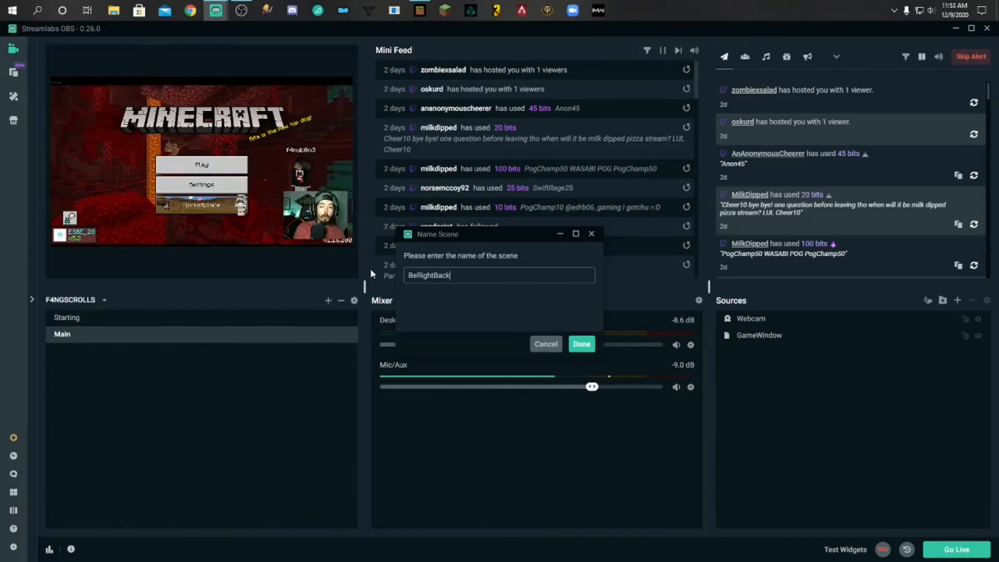
pyautogui.hotkey('ctrl', 'a')
pyautogui.write('BRB')
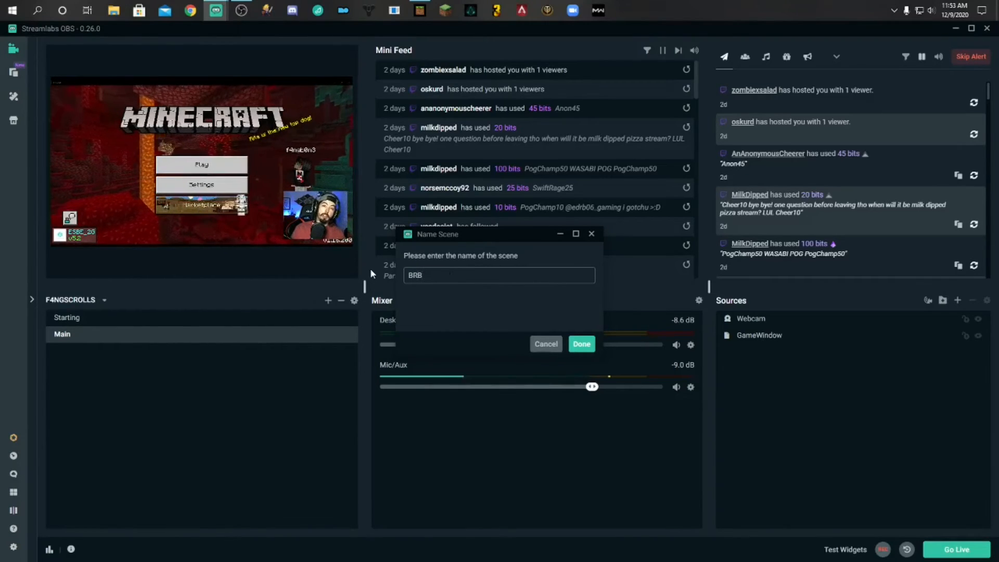
pyautogui.click(581, 344)
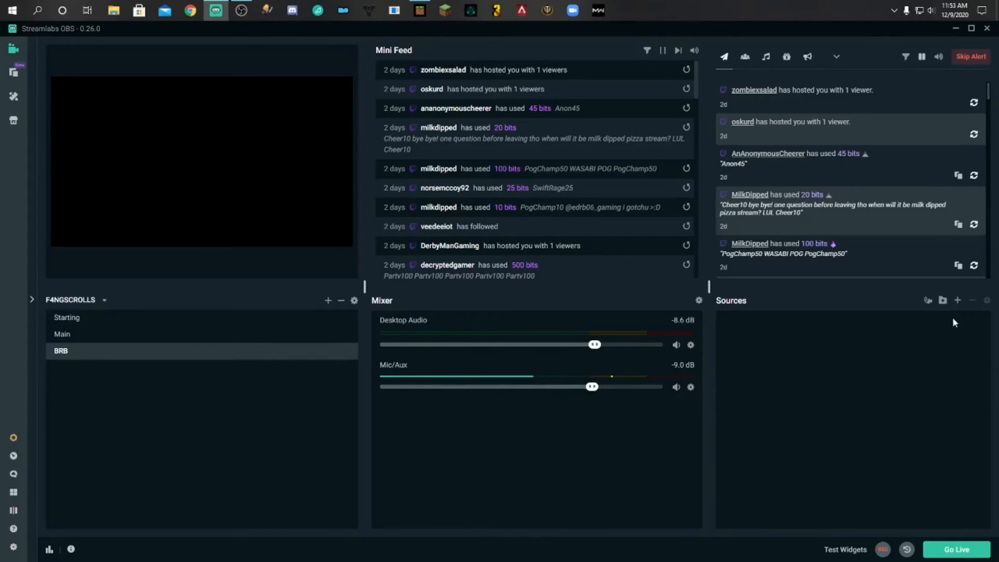
# Add a new image source named BRBBack to the BRB scene, using the "Be Right Back" image file
pyautogui.click(957, 300)
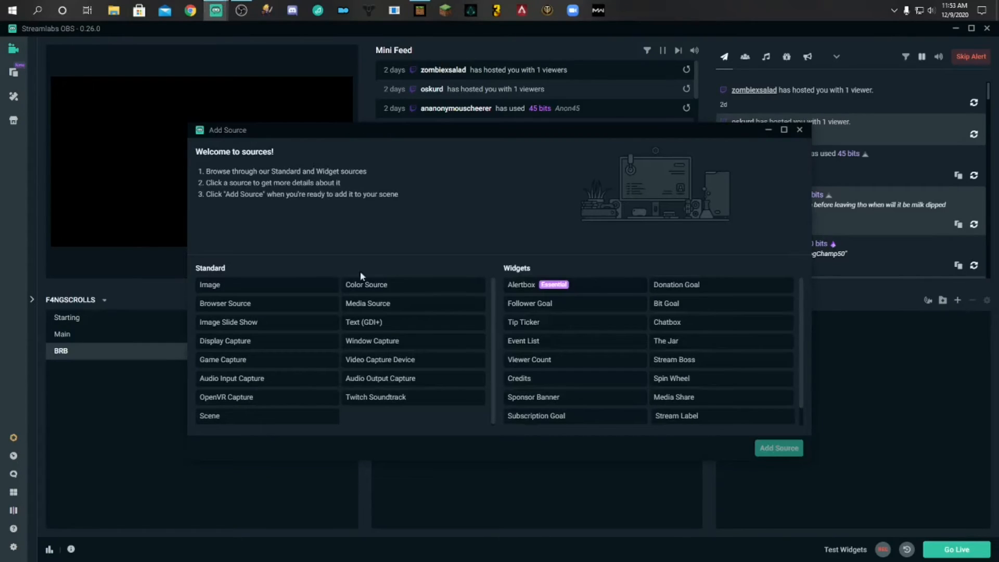
pyautogui.click(322, 287)
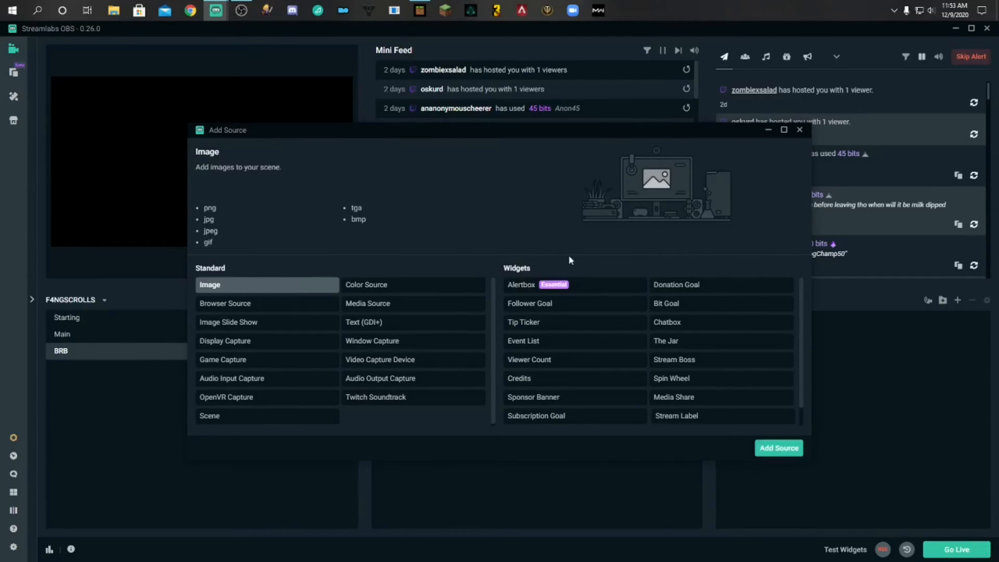
pyautogui.click(779, 448)
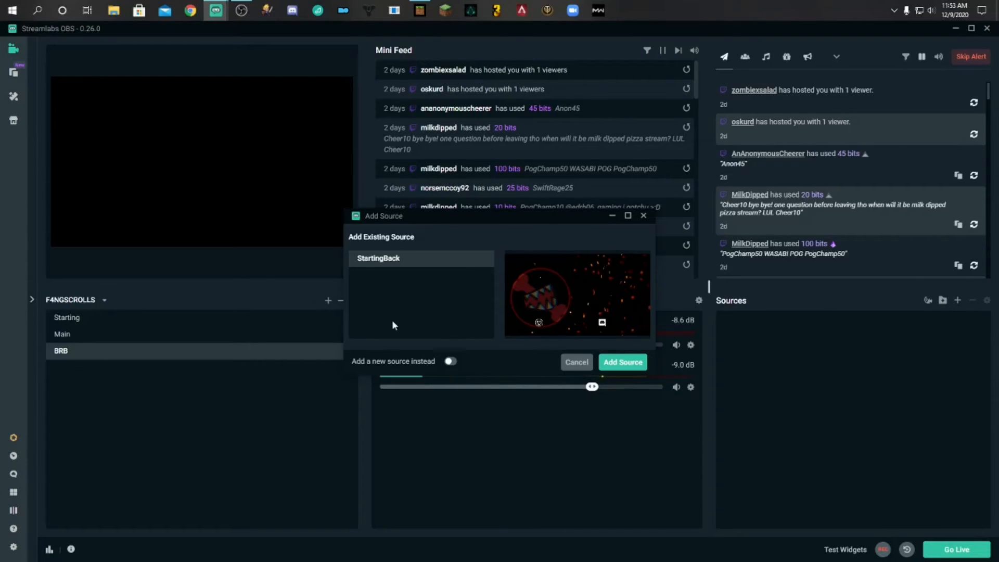
pyautogui.click(448, 361)
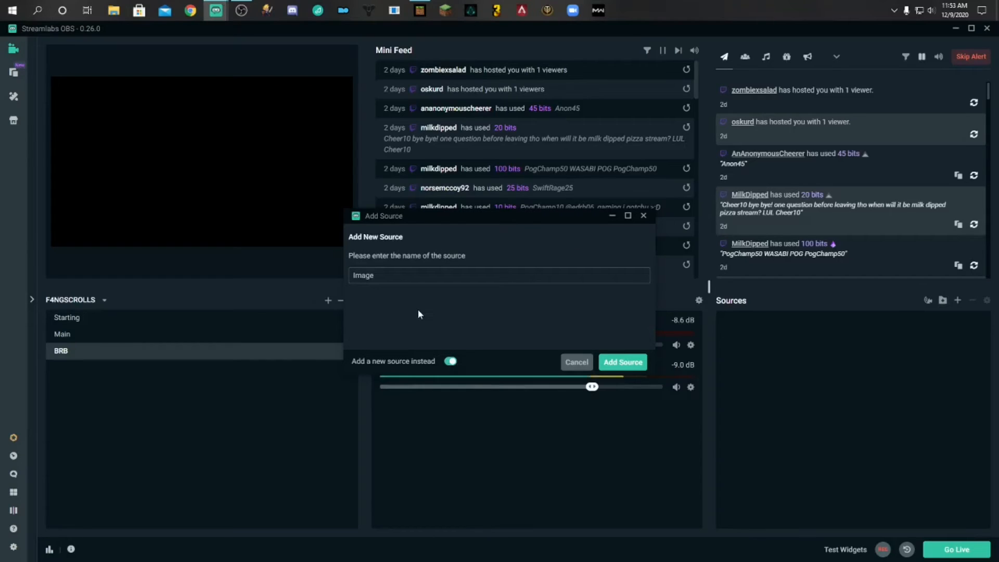
pyautogui.moveTo(379, 275); pyautogui.dragTo(330, 273)
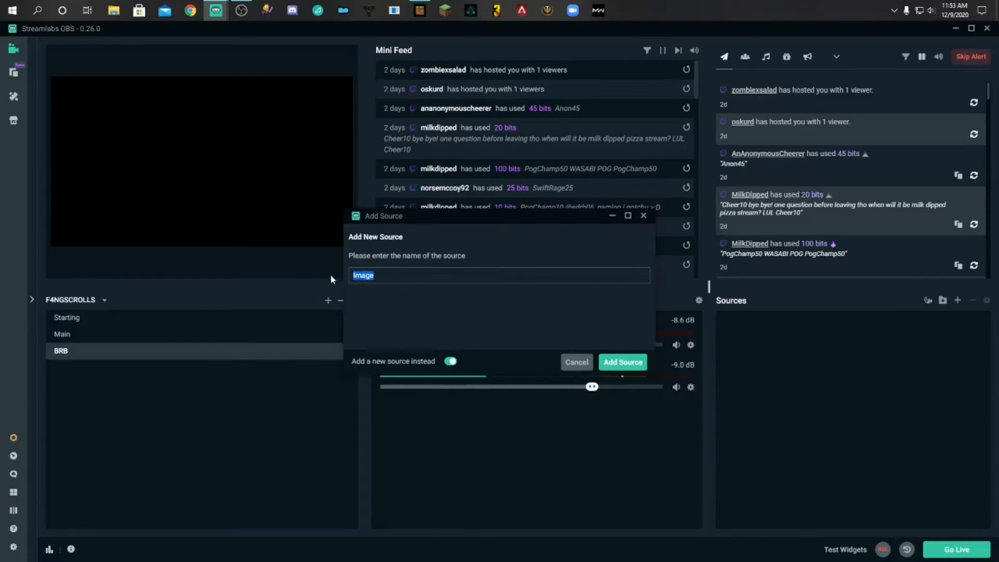
pyautogui.write('BRBBack')
pyautogui.click(625, 363)
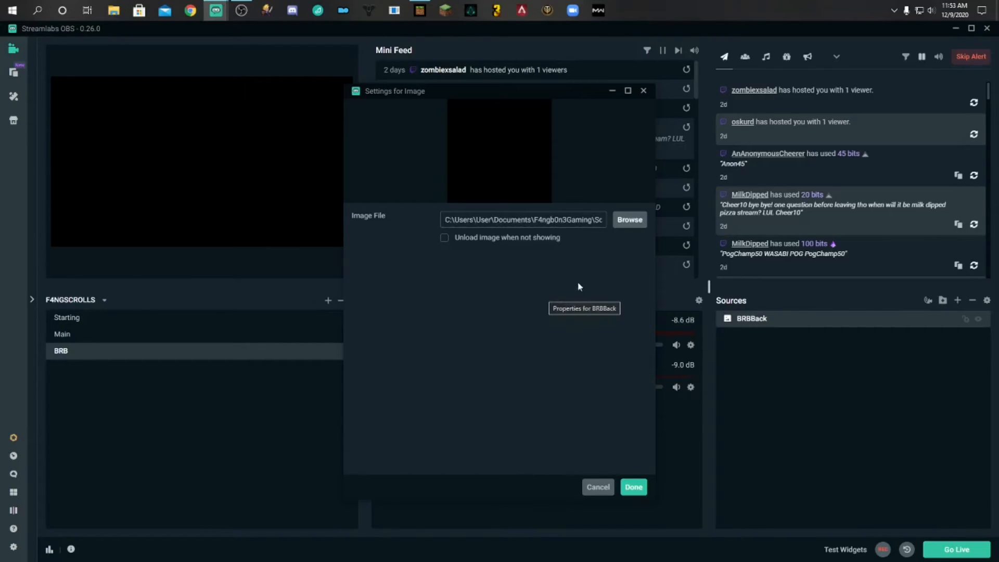
pyautogui.click(630, 487)
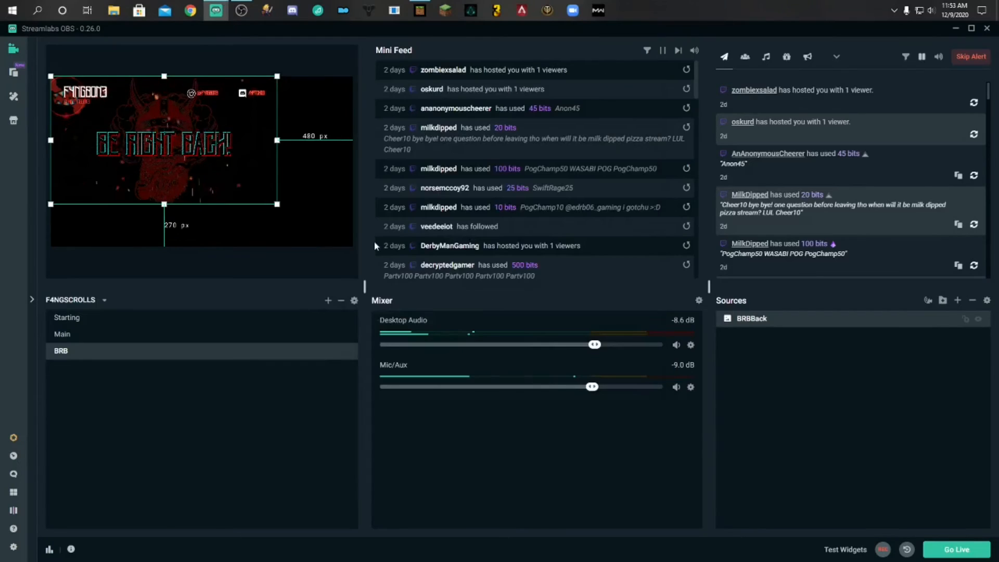
# Fit the BRBBack image to the screen
pyautogui.rightClick(185, 153)
pyautogui.moveTo(224, 229)
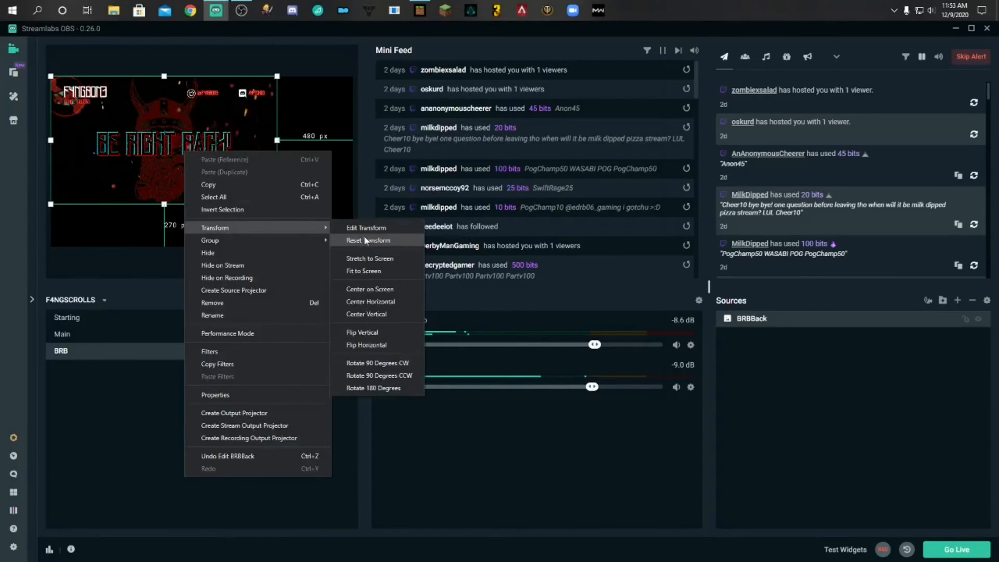
pyautogui.click(365, 272)
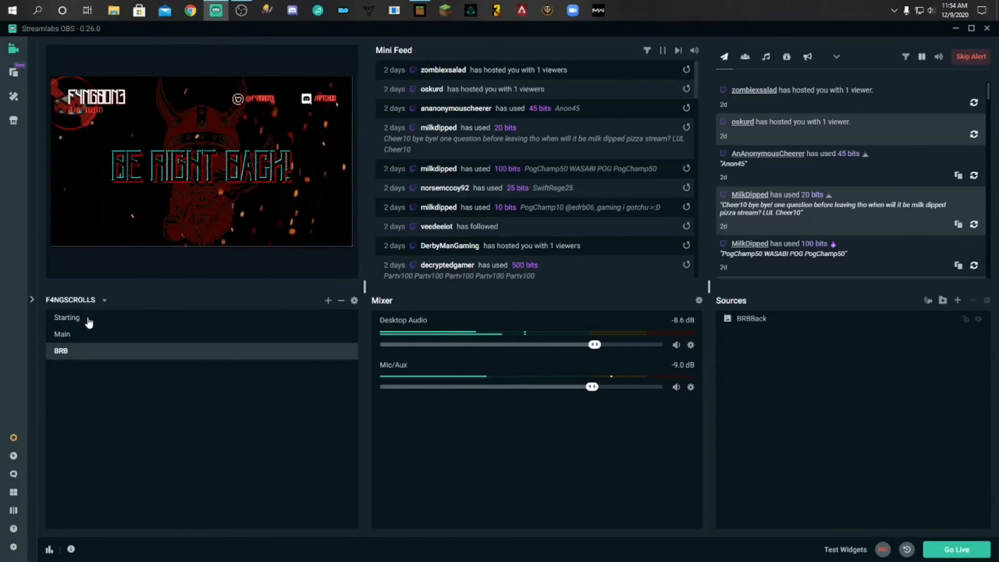
# Switch among the Main, Starting and BRB scenes to check each one's preview, ending on Starting
pyautogui.click(76, 339)
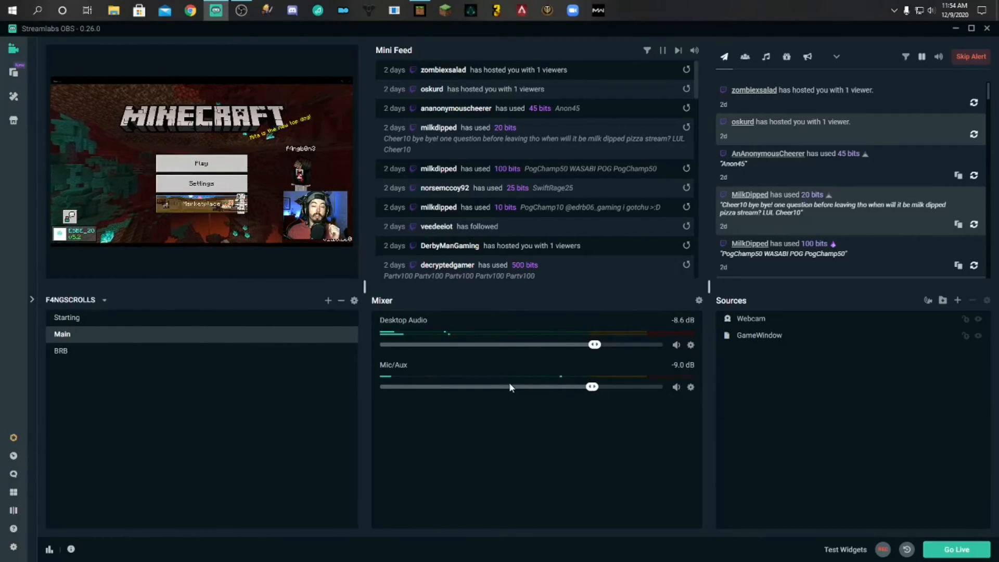
pyautogui.click(190, 317)
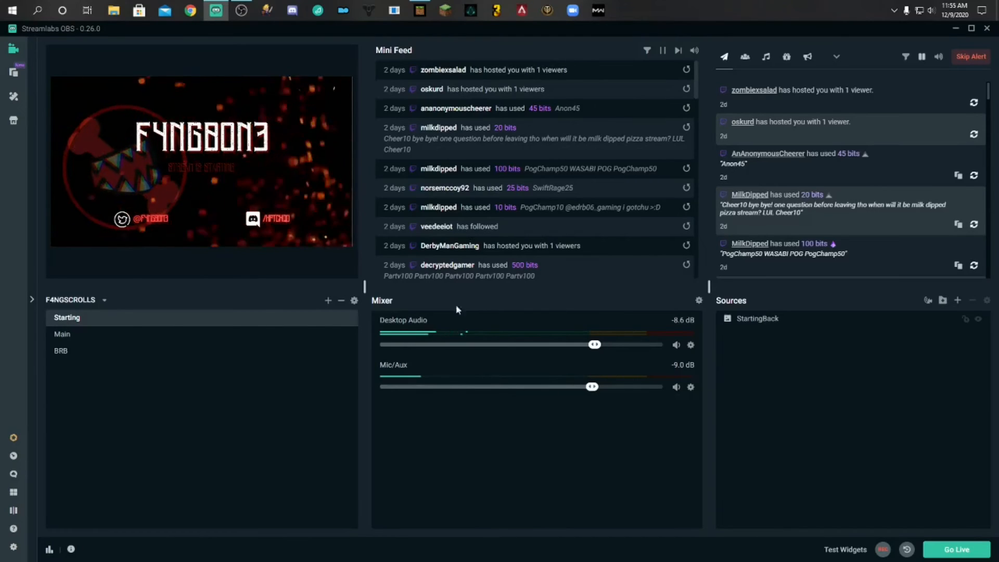
pyautogui.click(112, 351)
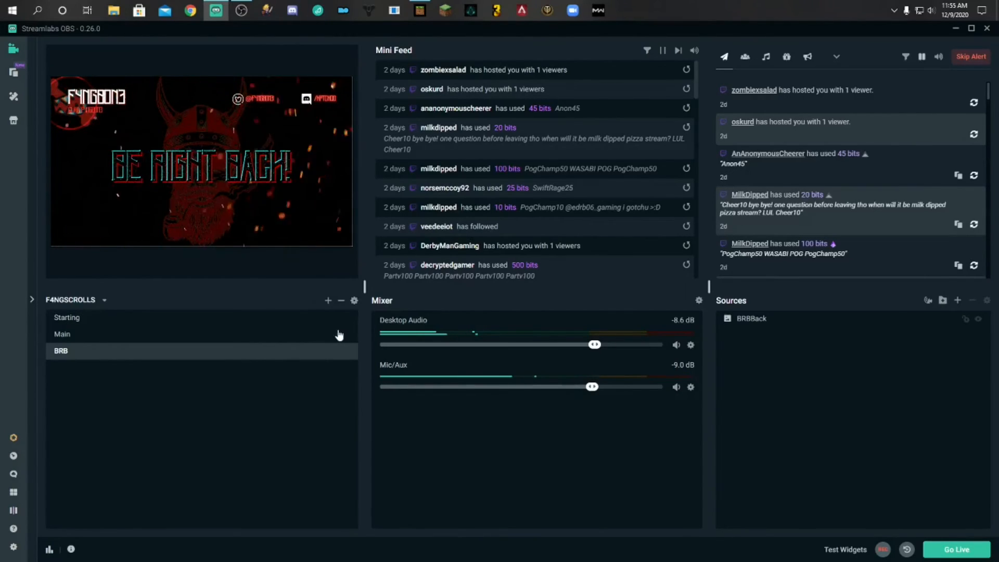
pyautogui.click(316, 320)
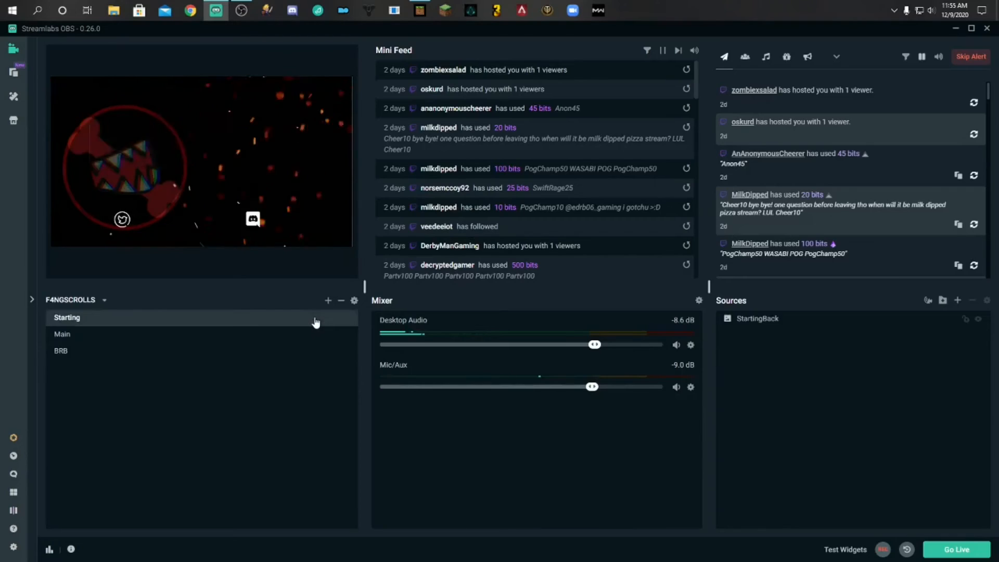
pyautogui.click(262, 338)
pyautogui.click(267, 352)
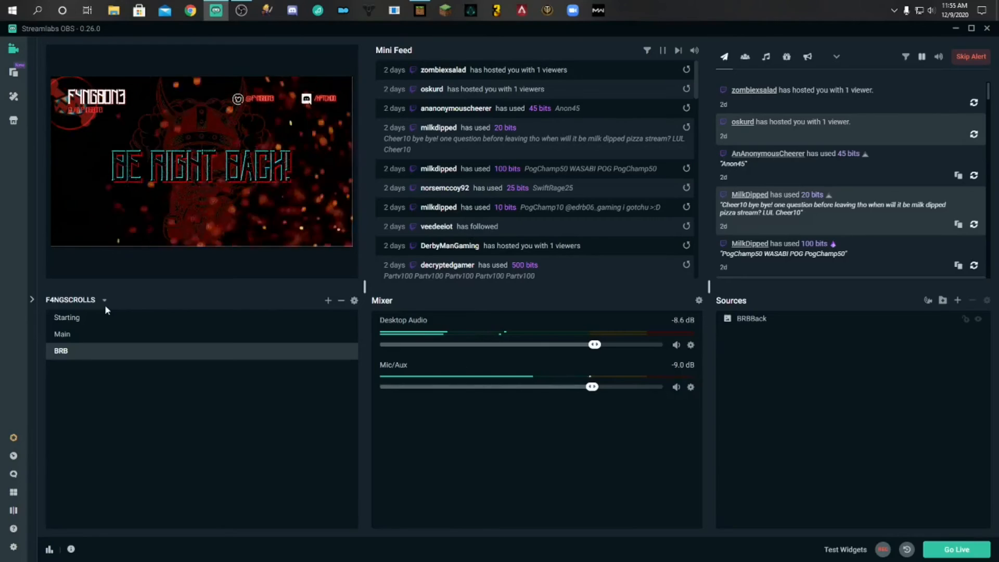
pyautogui.click(118, 319)
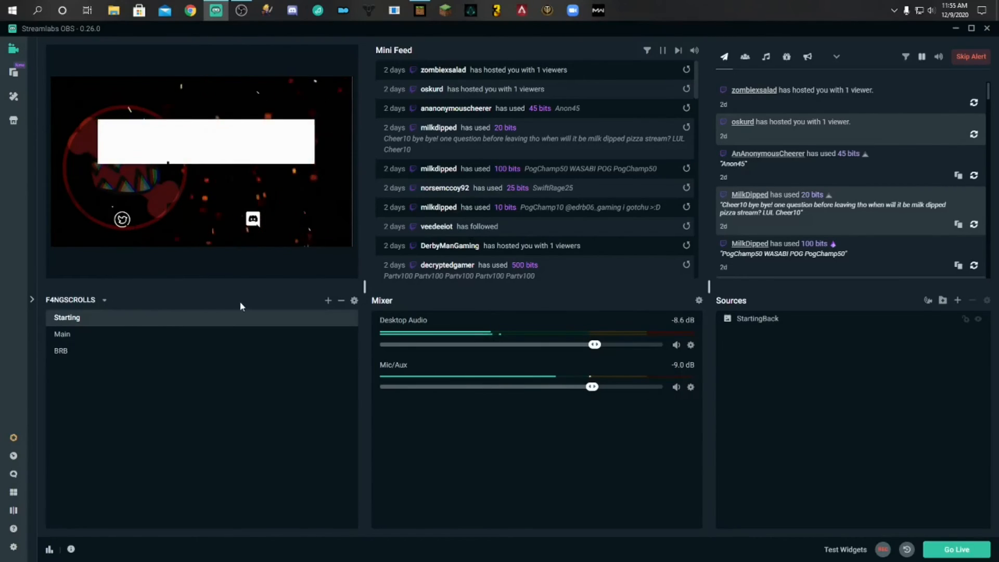
# Add a Luma Wipe scene transition with the Barndoor Horizontal image and make it the default transition
pyautogui.click(354, 301)
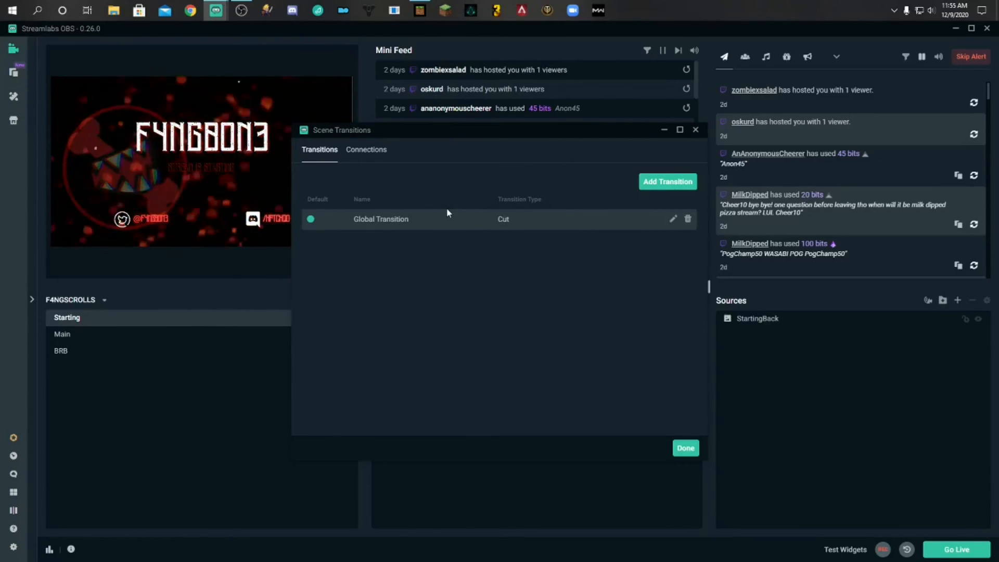
pyautogui.click(671, 183)
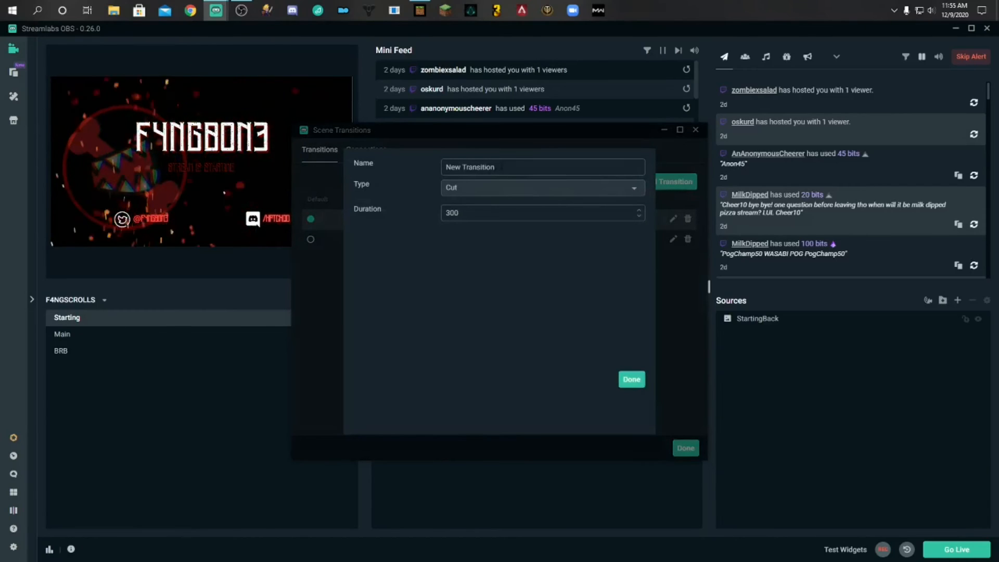
pyautogui.click(504, 186)
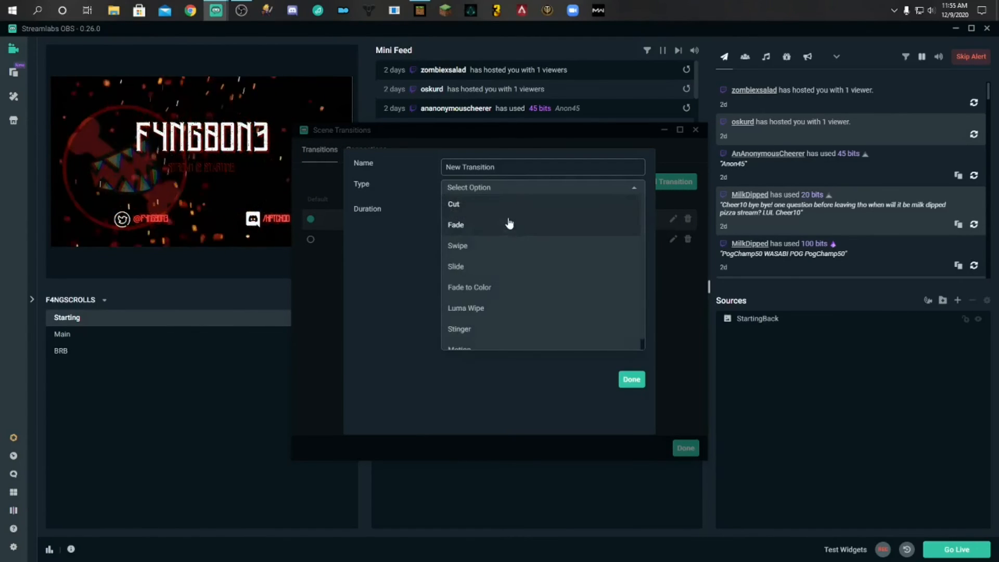
pyautogui.scroll(-1, 508, 239)
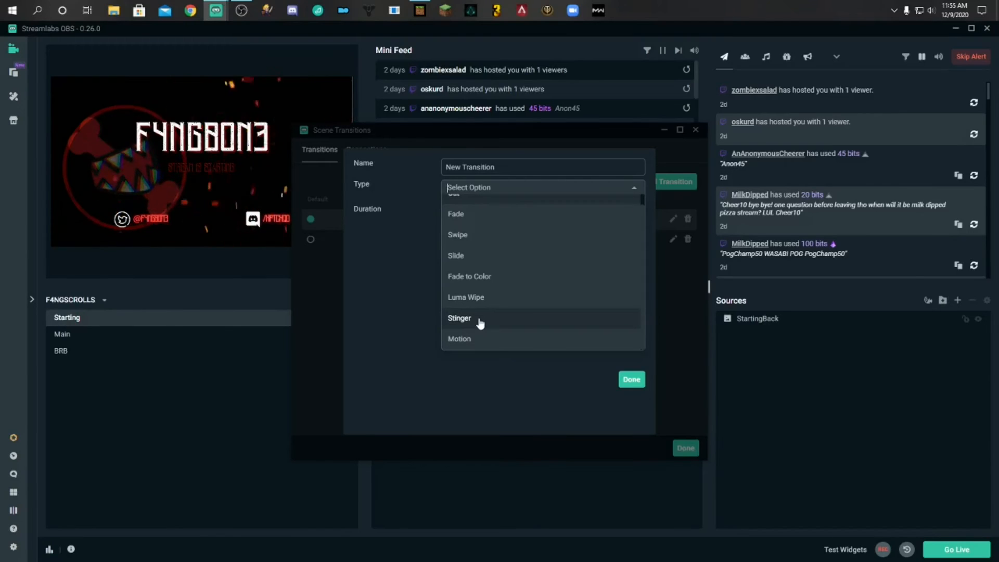
pyautogui.click(475, 299)
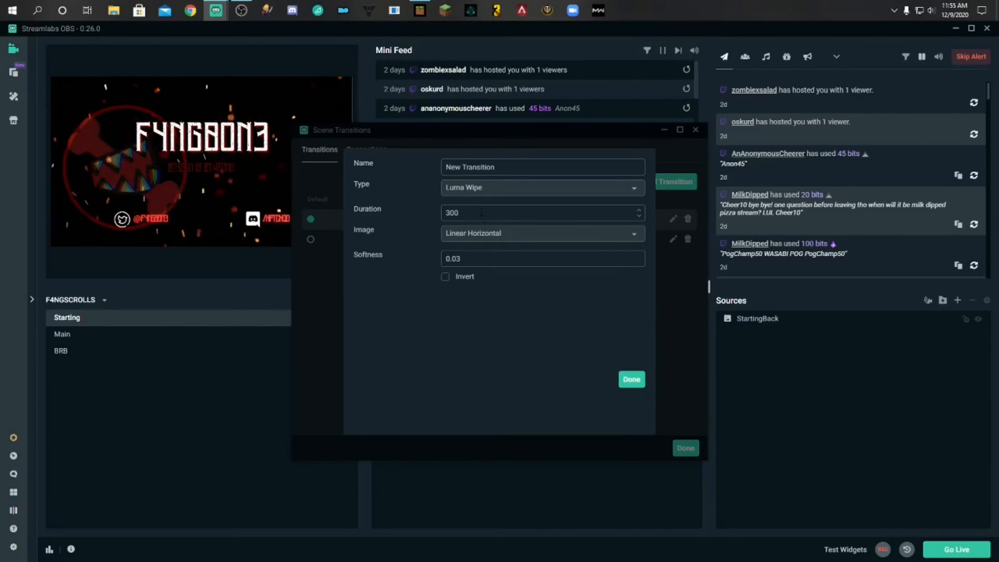
pyautogui.click(493, 238)
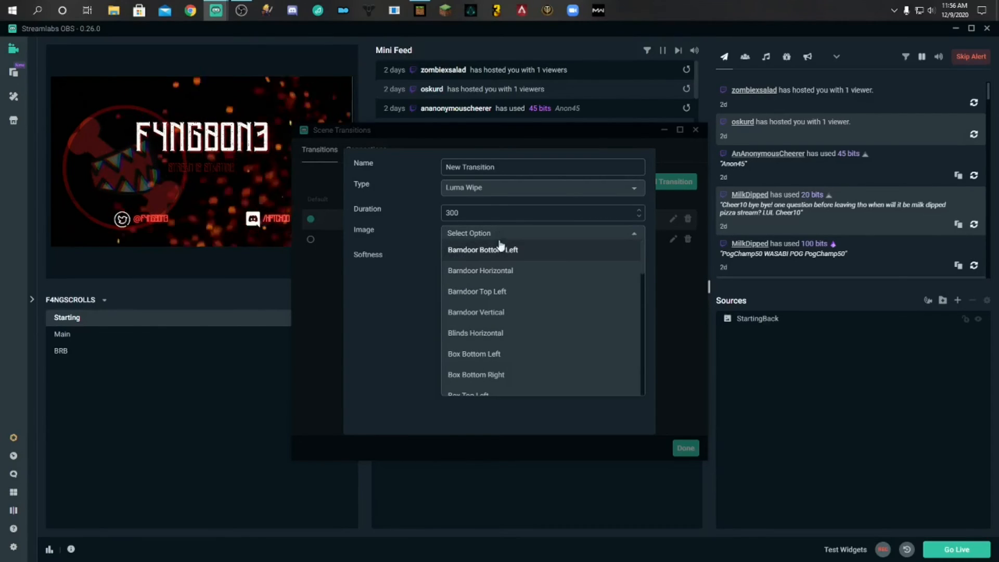
pyautogui.click(503, 270)
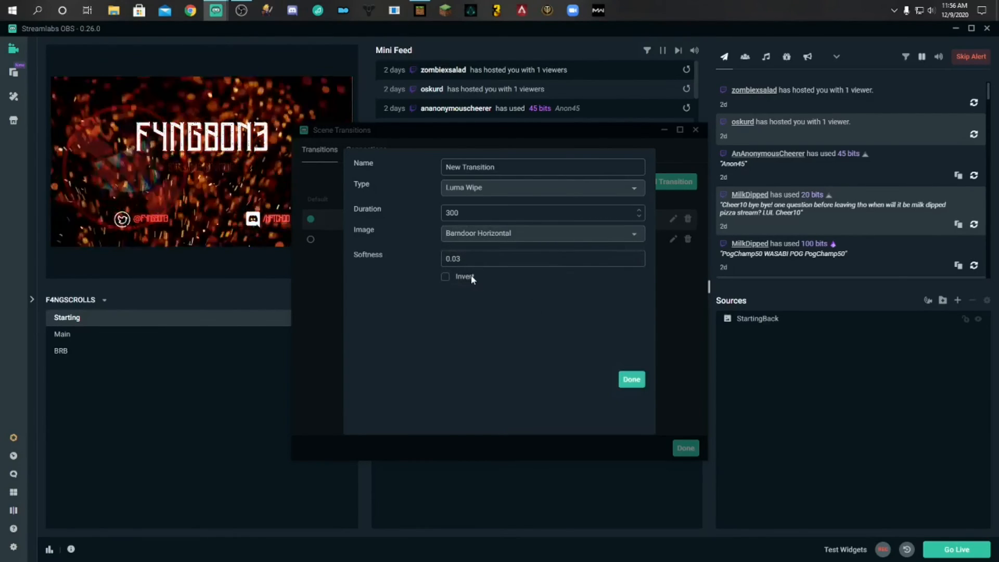
pyautogui.click(631, 380)
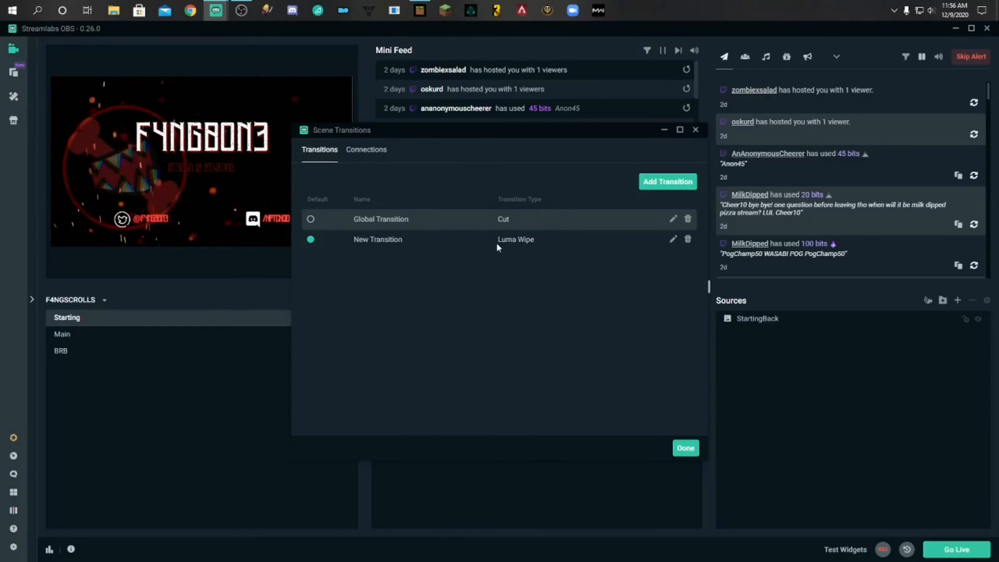
pyautogui.click(685, 448)
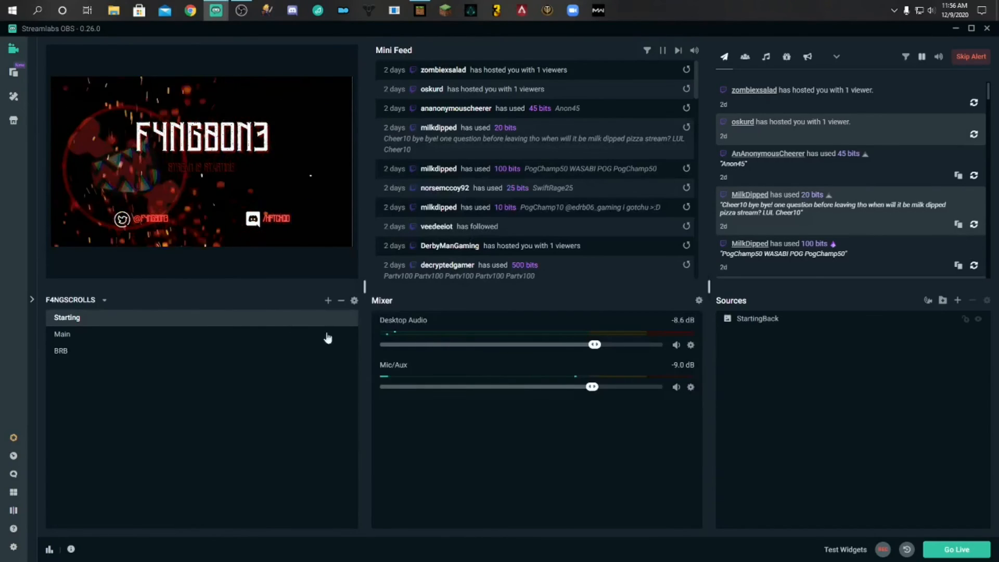
# Preview the Luma Wipe transition by switching between the Main and Starting scenes, ending on Main
pyautogui.click(117, 342)
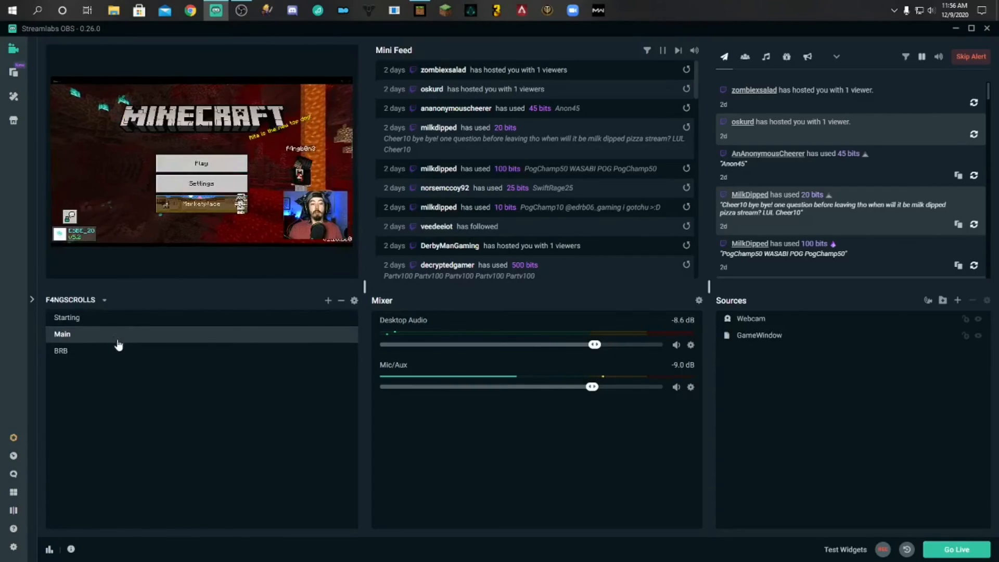
pyautogui.click(100, 319)
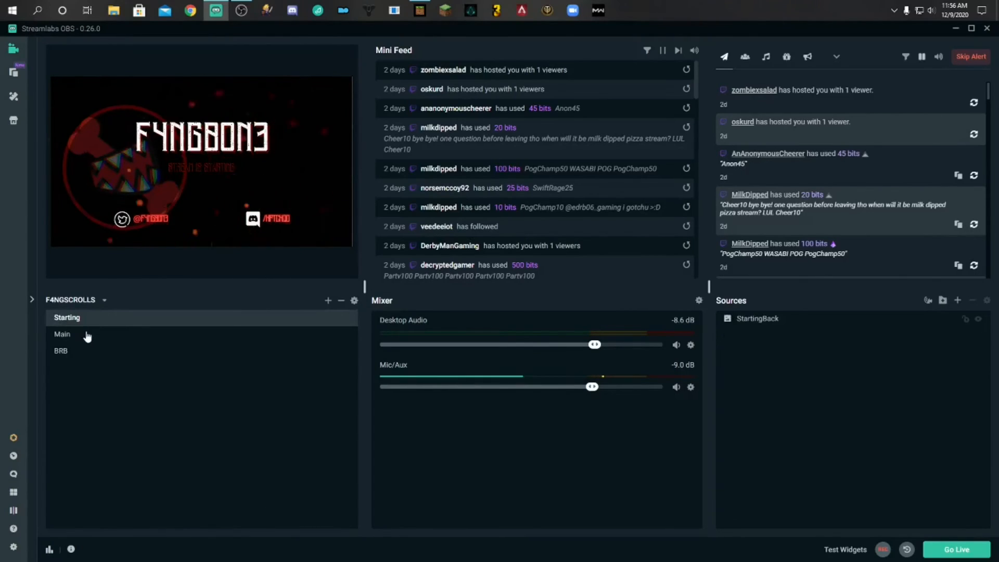
pyautogui.click(87, 336)
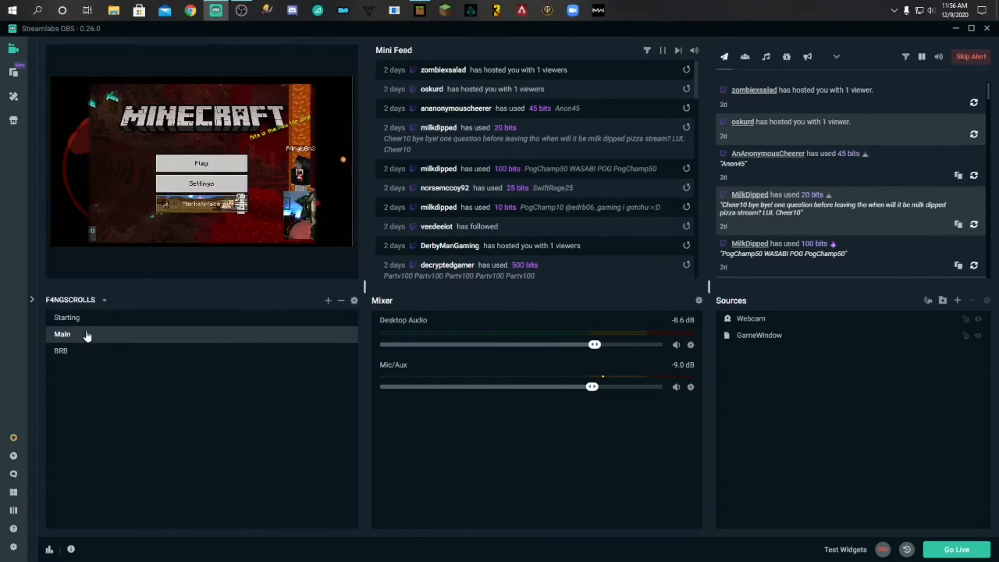
# Change the Luma Wipe transition's type to Slide with the direction set to Right
pyautogui.click(354, 301)
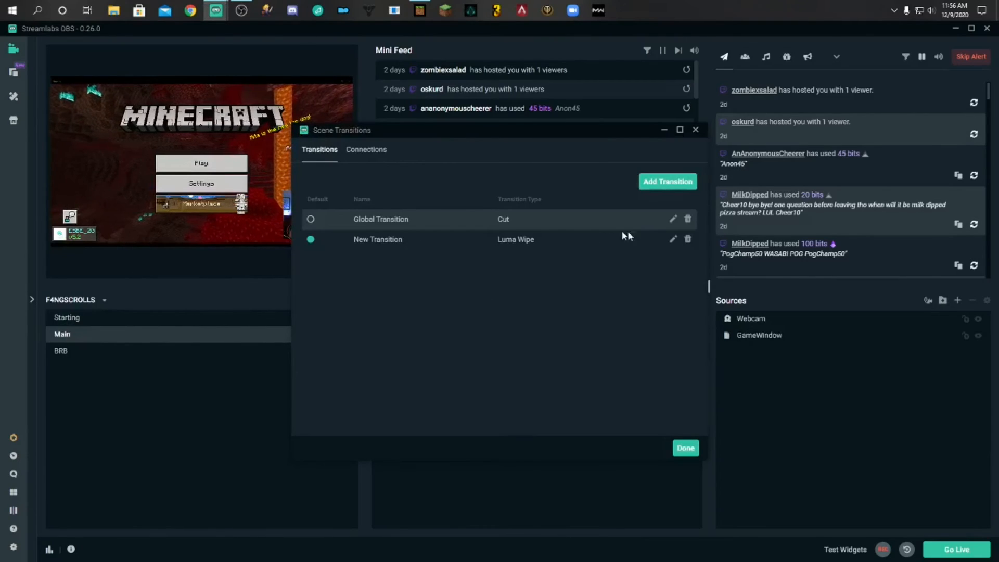
pyautogui.click(673, 240)
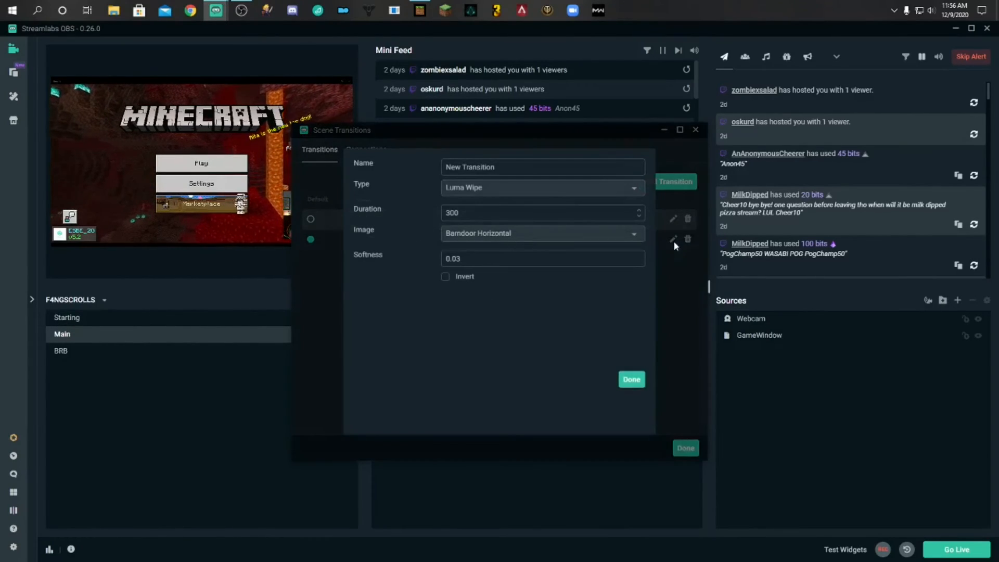
pyautogui.click(496, 187)
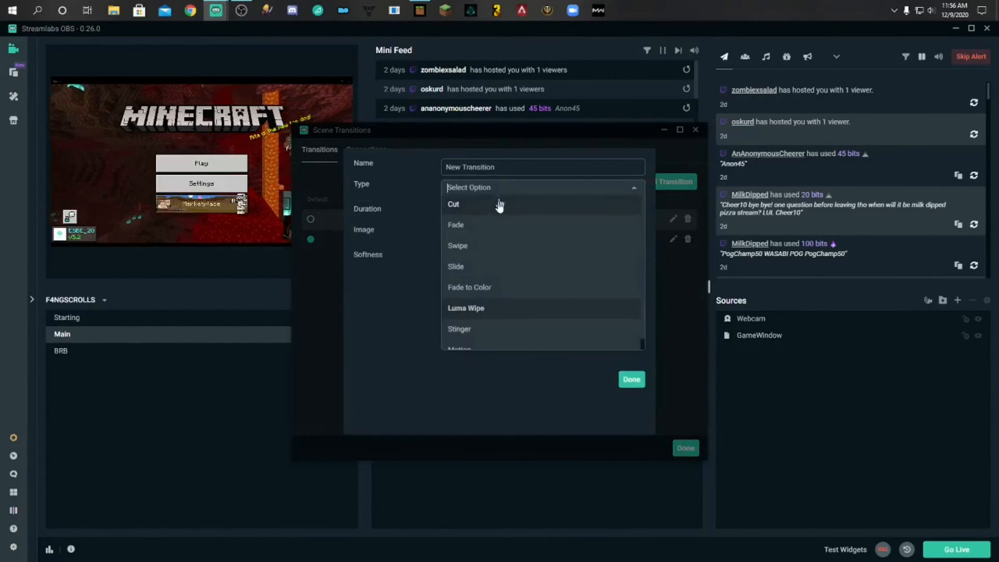
pyautogui.click(476, 267)
pyautogui.click(523, 234)
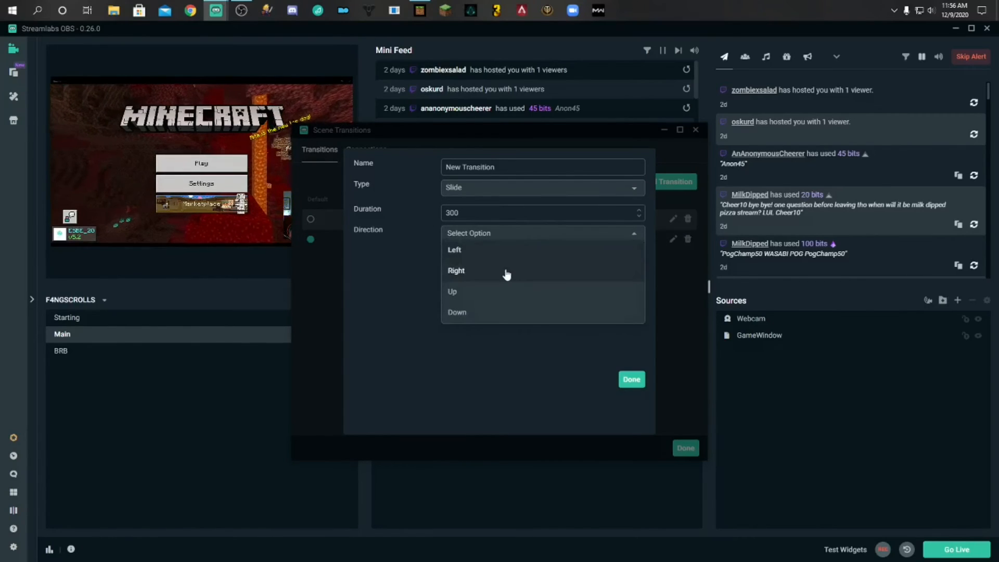
pyautogui.click(507, 270)
pyautogui.click(630, 379)
pyautogui.click(685, 448)
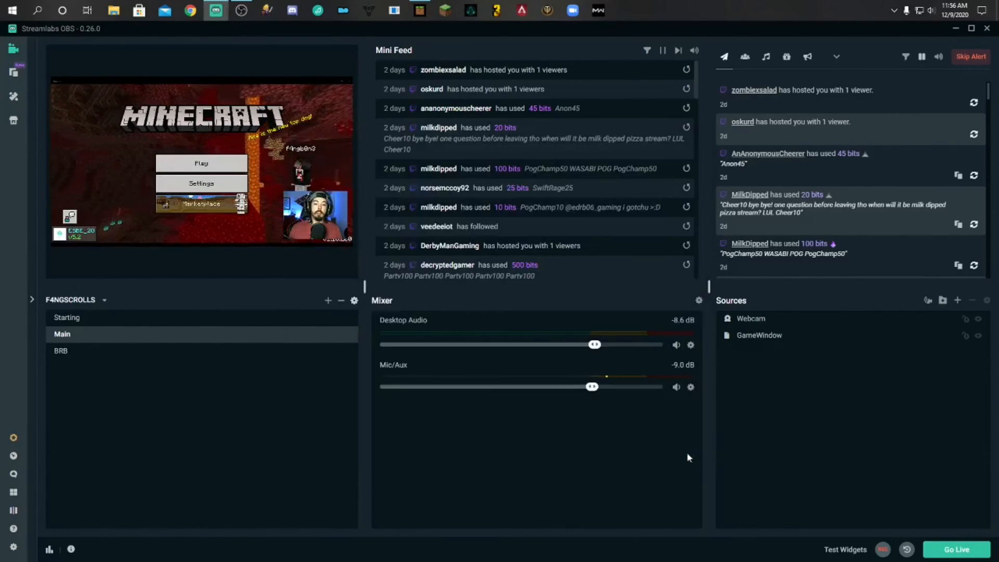
# Preview the Slide transition by switching through the Starting, Main and BRB scenes, returning to Starting
pyautogui.click(86, 319)
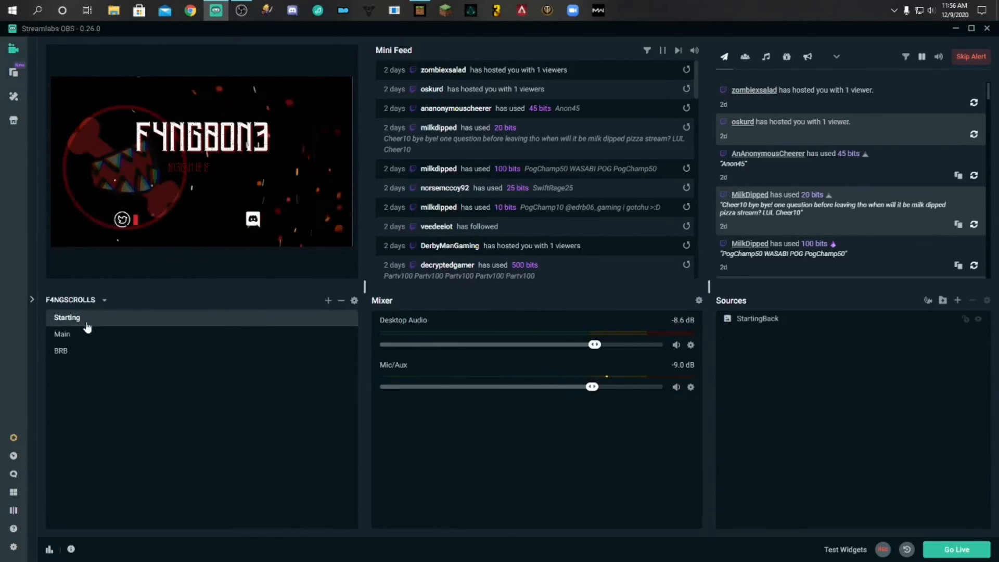
pyautogui.click(81, 336)
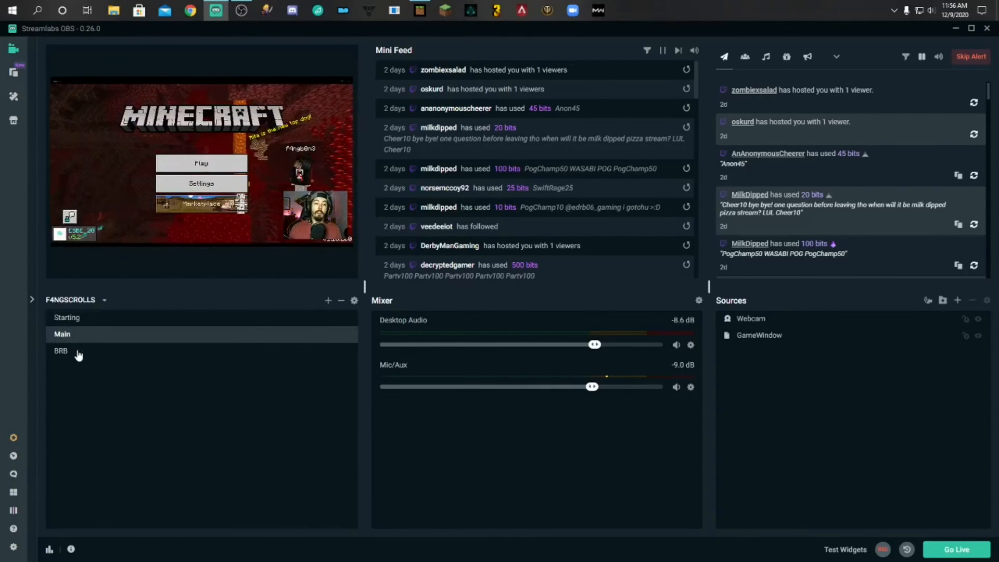
pyautogui.click(78, 352)
pyautogui.click(68, 318)
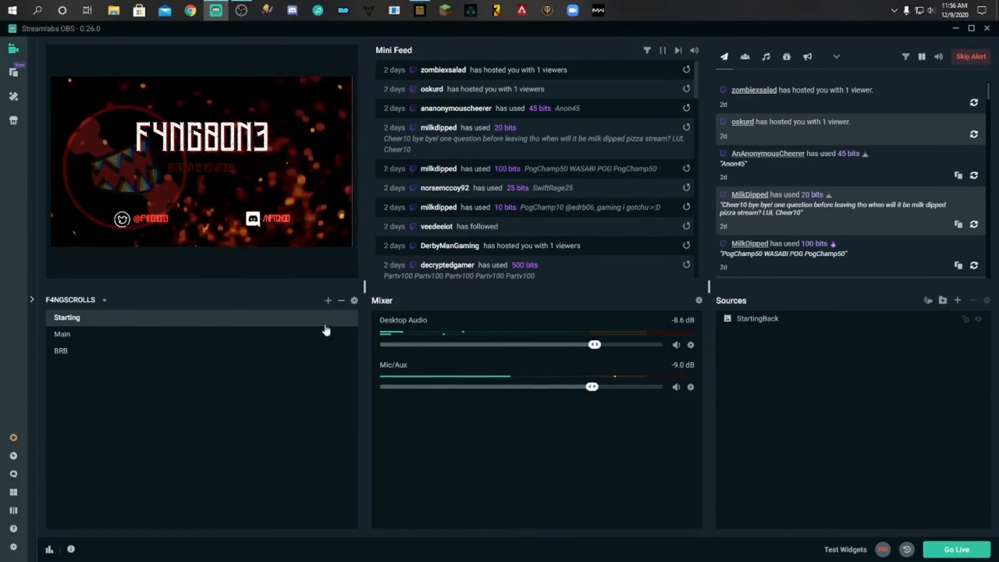
# Add a new scene named Ending to the F4NGSCROLLS scene collection
pyautogui.click(328, 300)
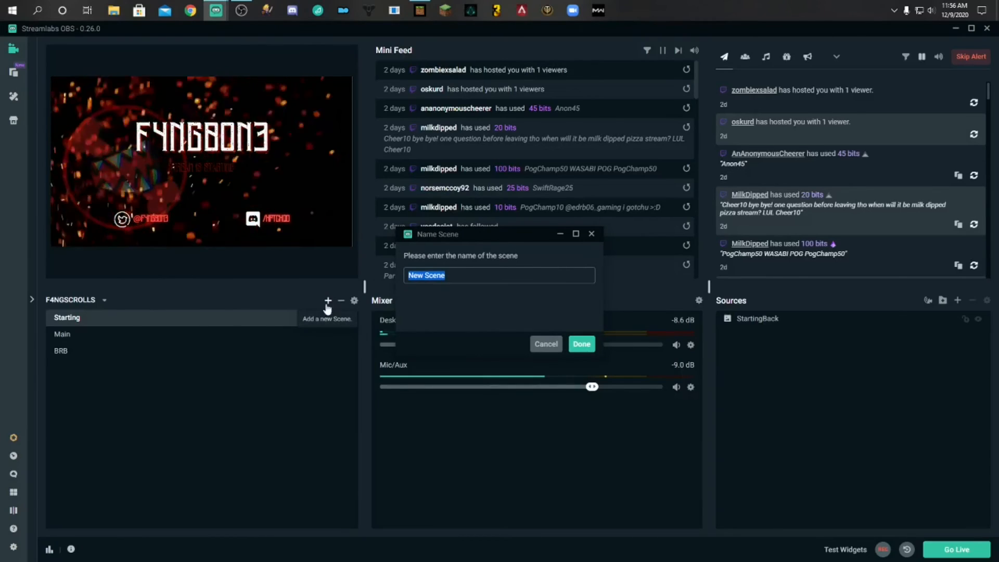
pyautogui.write('End')
pyautogui.write('ing')
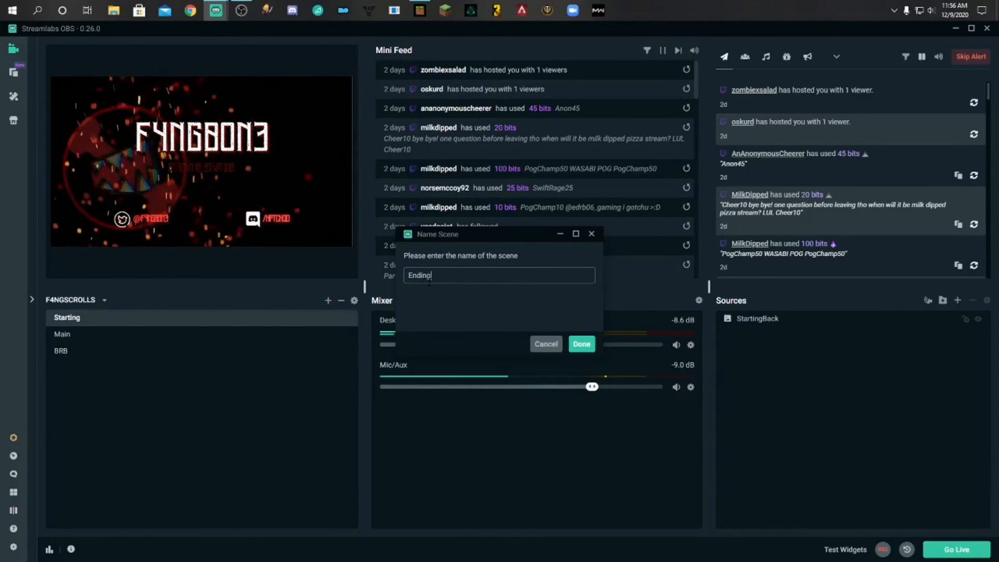
pyautogui.press('Return')
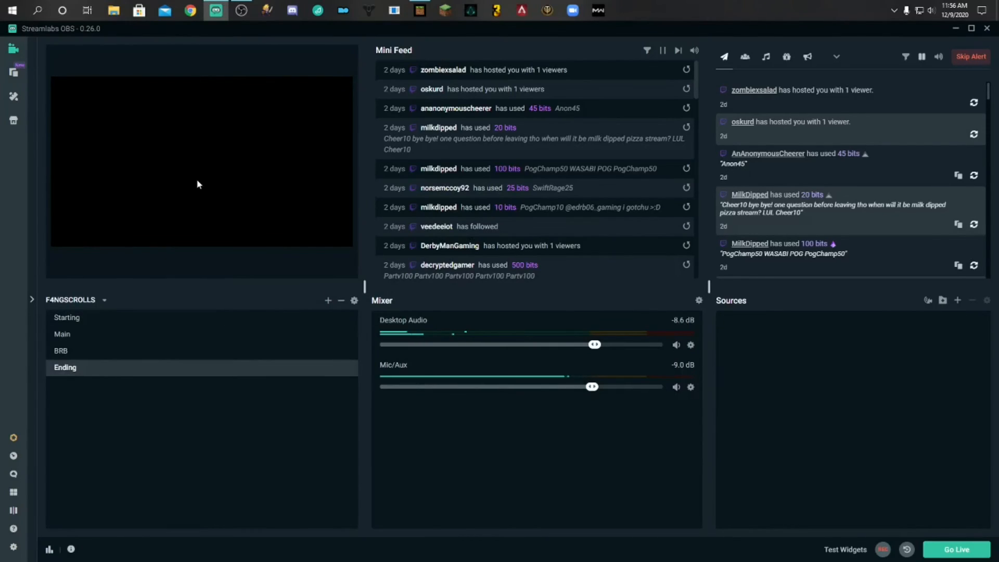
# Add a new Image source named EndBack to the Ending scene, using the ending background file from the F4ngb0n3Gaming documents folder
pyautogui.click(957, 300)
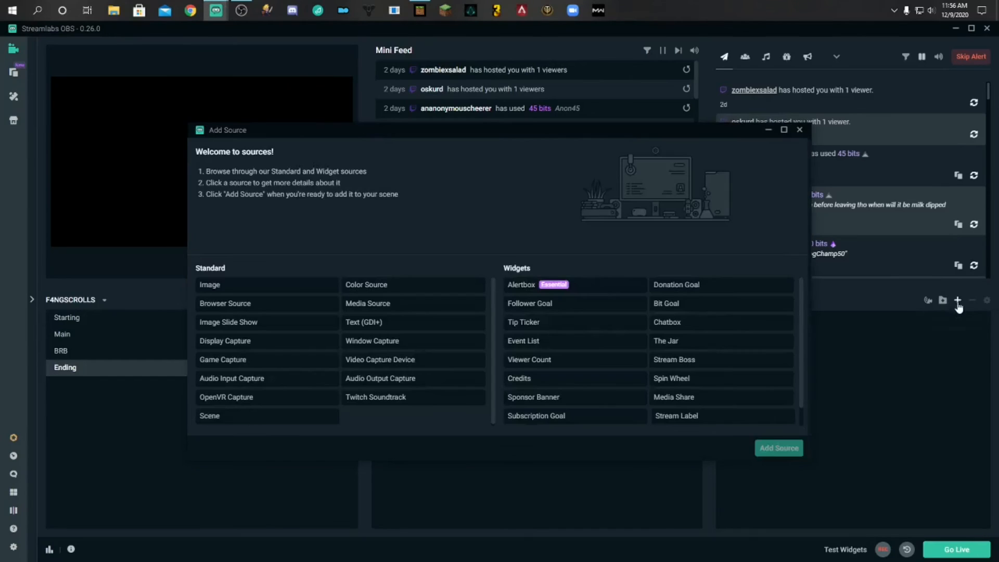
pyautogui.click(313, 285)
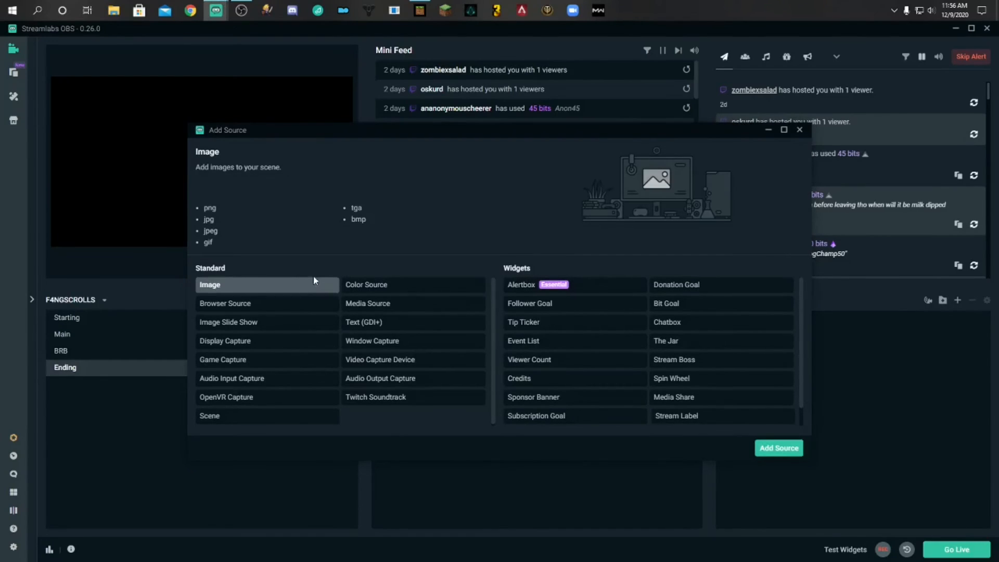
pyautogui.click(779, 449)
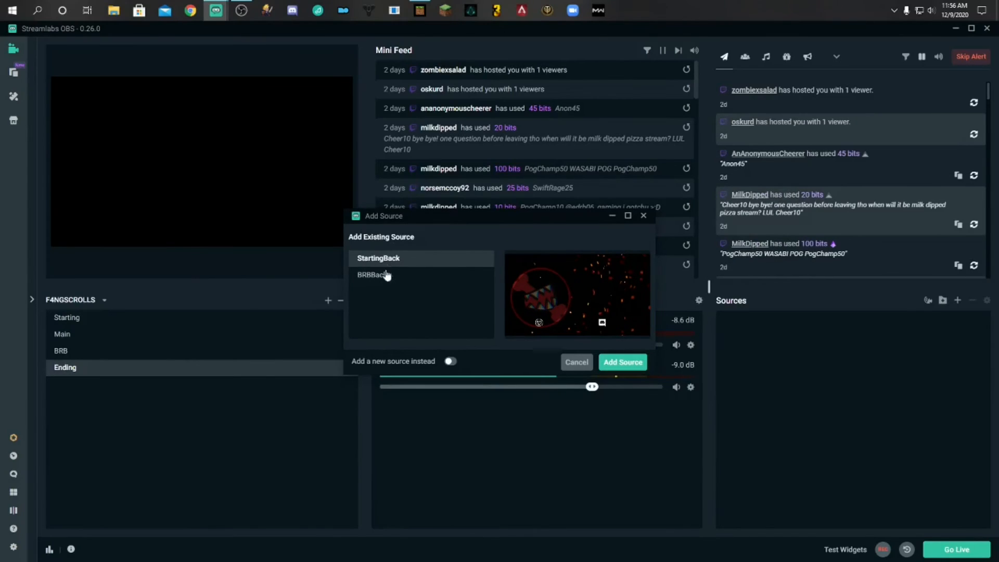
pyautogui.click(451, 362)
pyautogui.hotkey('ctrl', 'a')
pyautogui.write('EndBack')
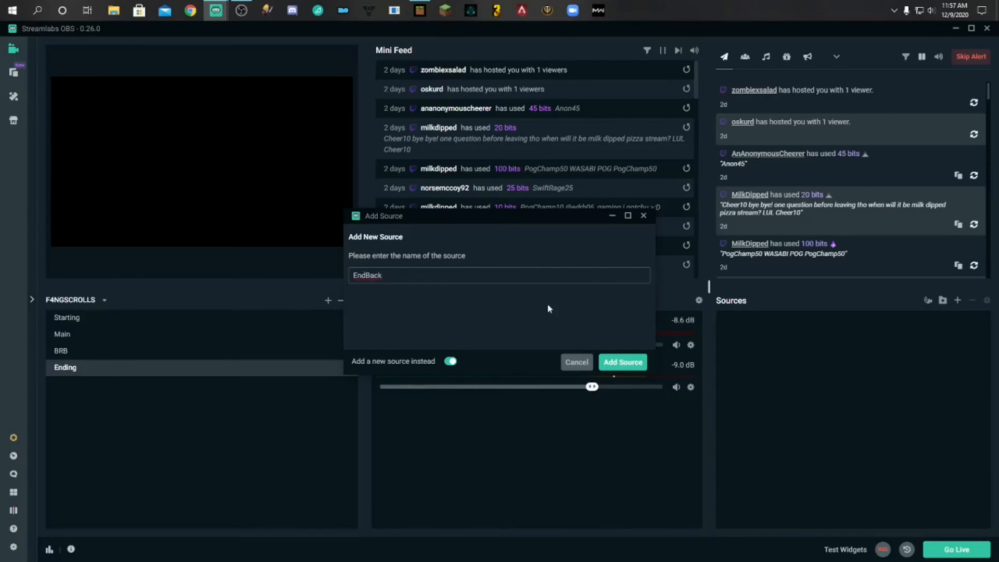
pyautogui.click(611, 362)
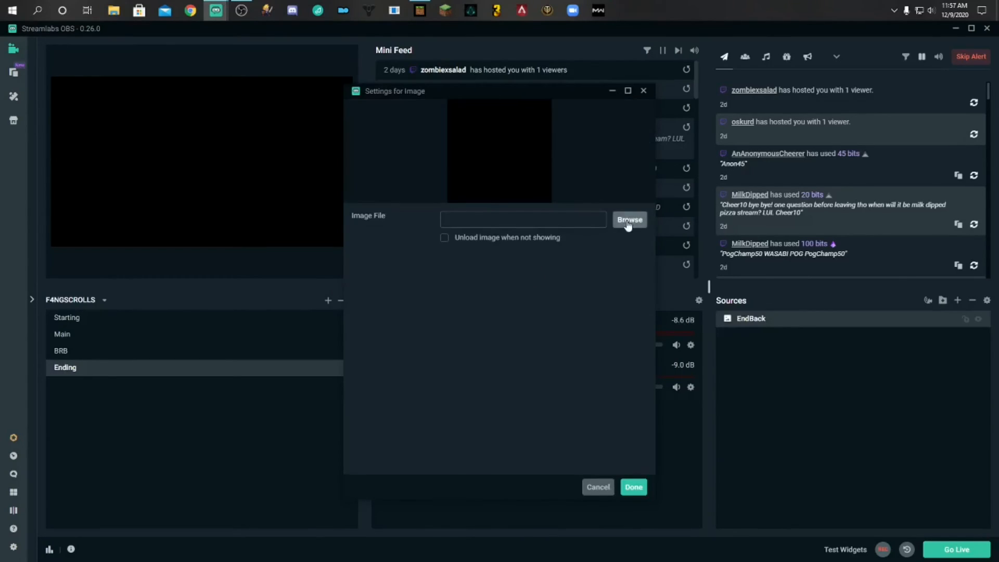
pyautogui.click(635, 222)
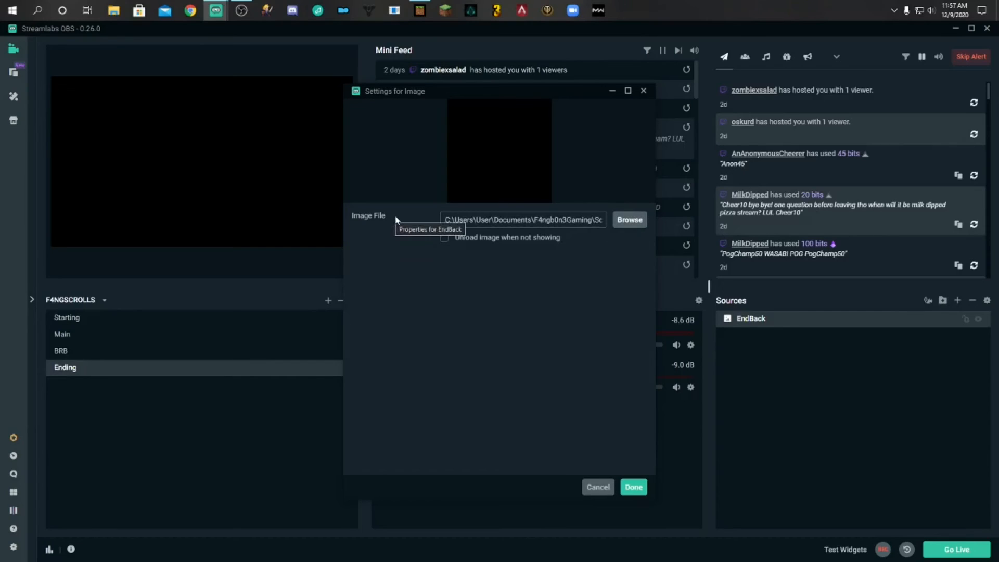
pyautogui.click(630, 489)
# Scale the EndBack image to fill the whole canvas of the Ending scene and deselect it
pyautogui.rightClick(251, 173)
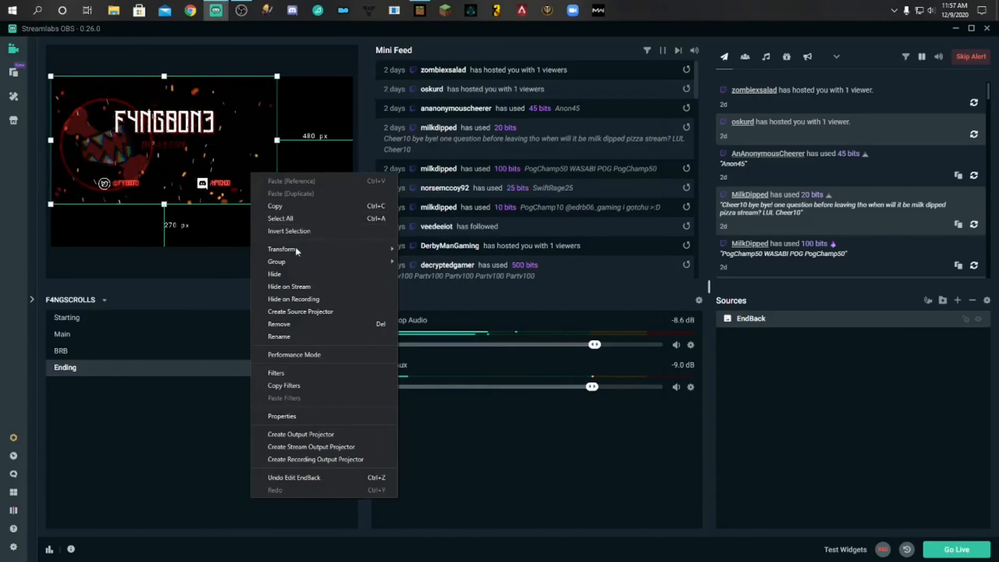
pyautogui.moveTo(296, 249)
pyautogui.click(439, 294)
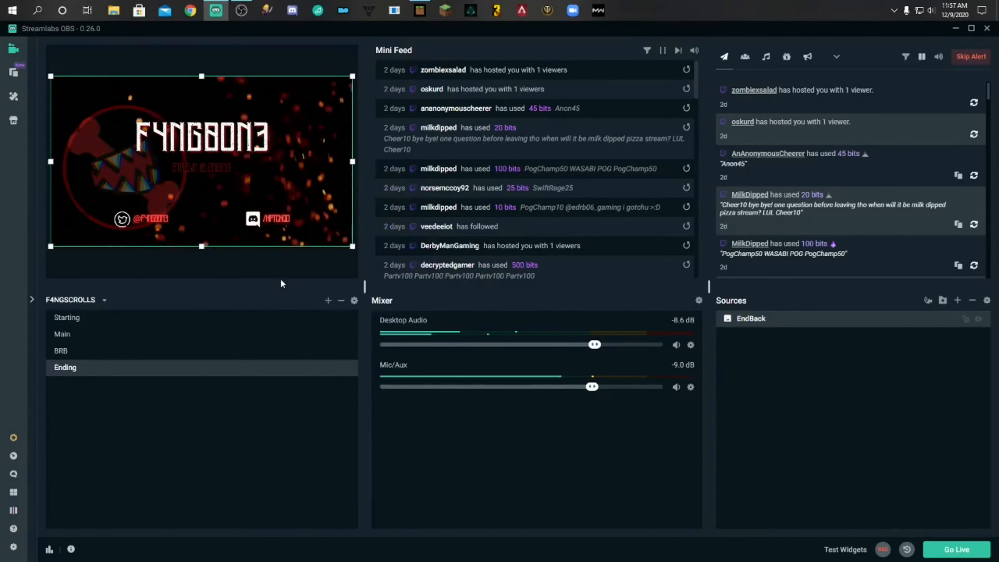
pyautogui.click(302, 270)
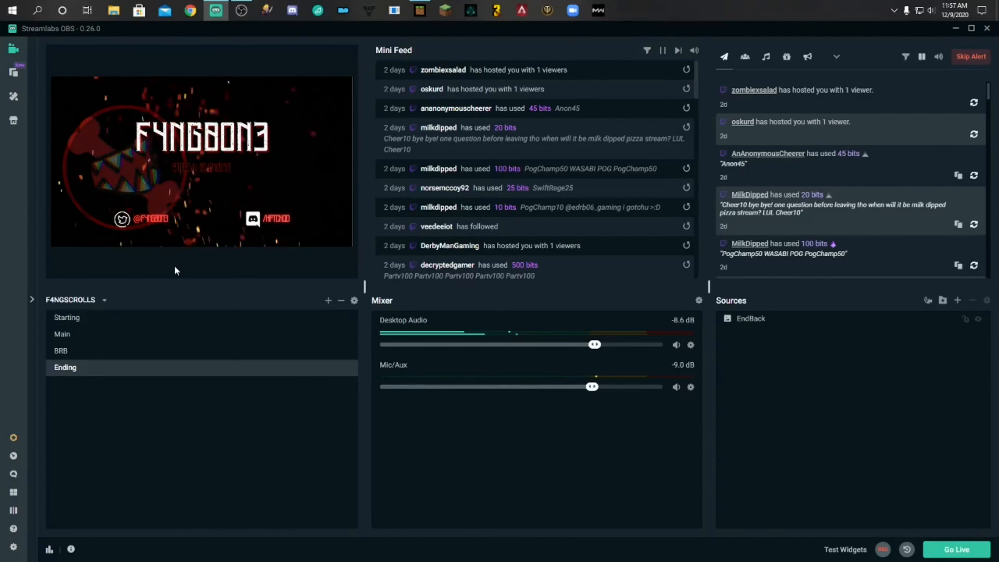
# Select the Starting scene and briefly view the Minecraft window before returning to Streamlabs OBS
pyautogui.click(103, 319)
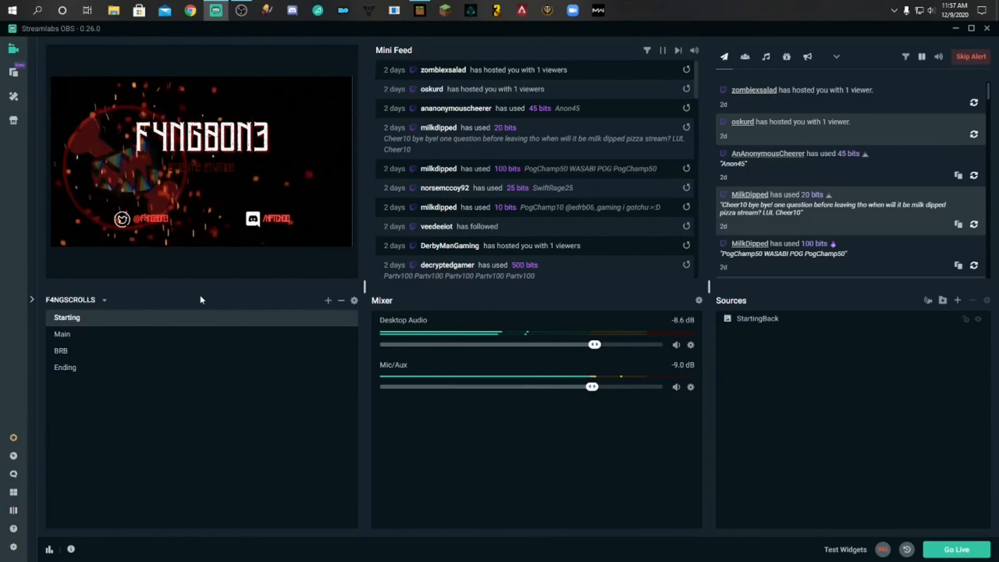
pyautogui.hotkey('alt', 'Tab')
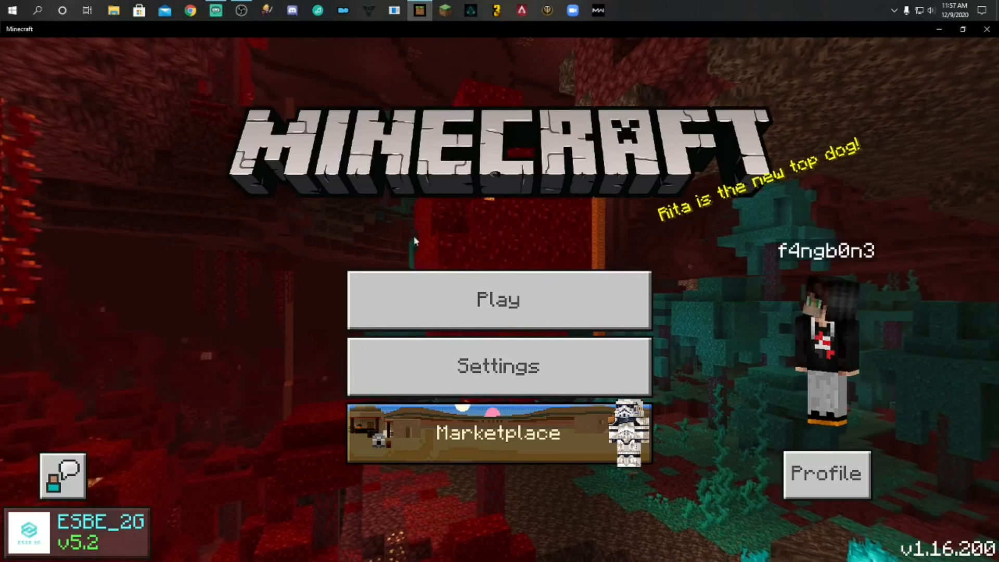
pyautogui.hotkey('alt', 'Tab')
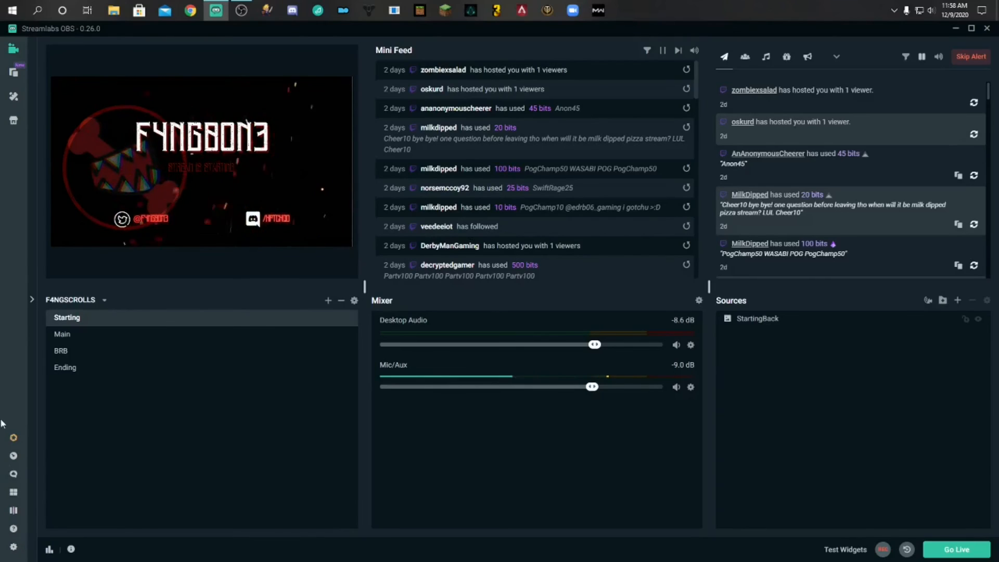
# In the hotkey settings, assign F4 as the Starting scene's switch-to-scene hotkey
pyautogui.click(13, 547)
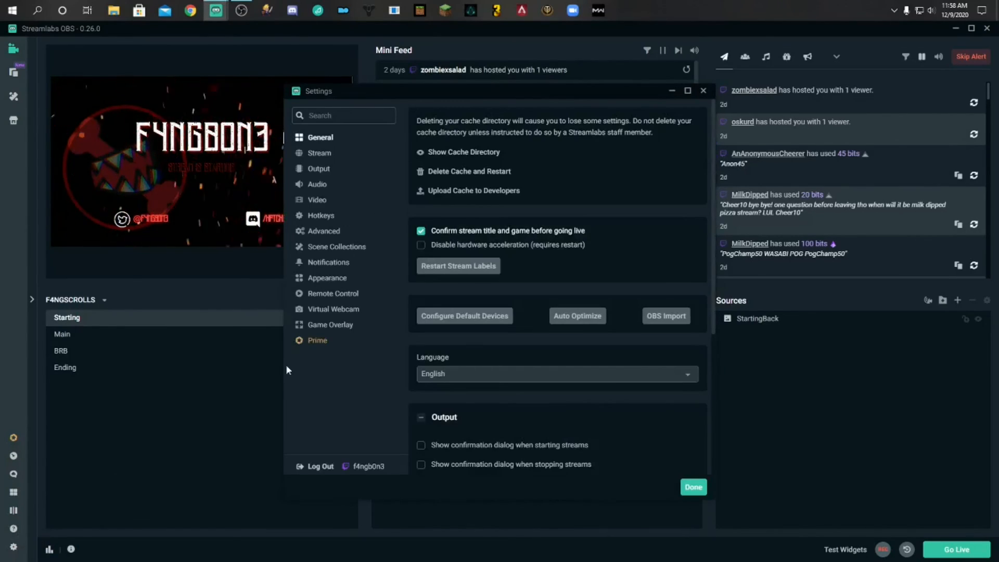
pyautogui.click(319, 217)
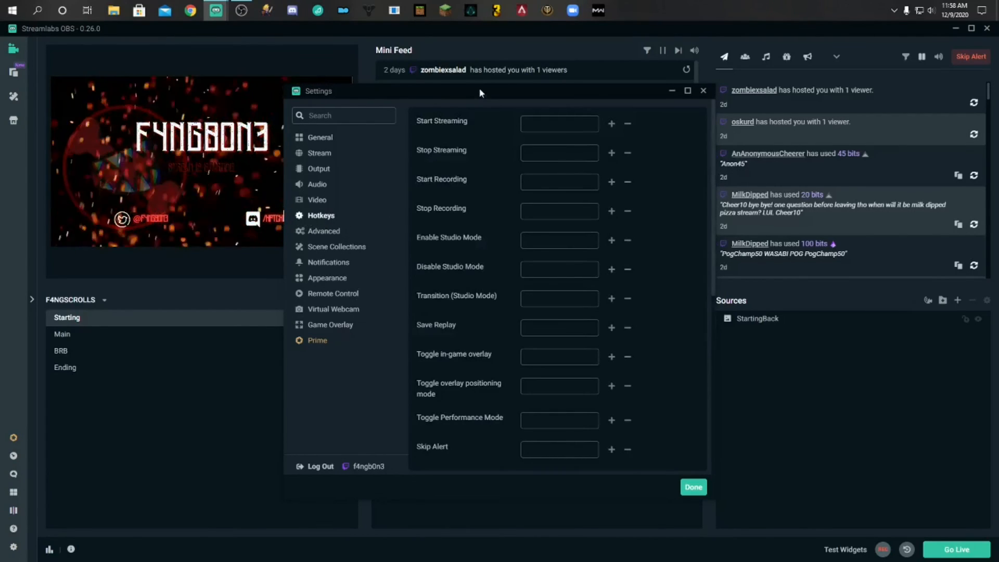
pyautogui.scroll(-6, 474, 204)
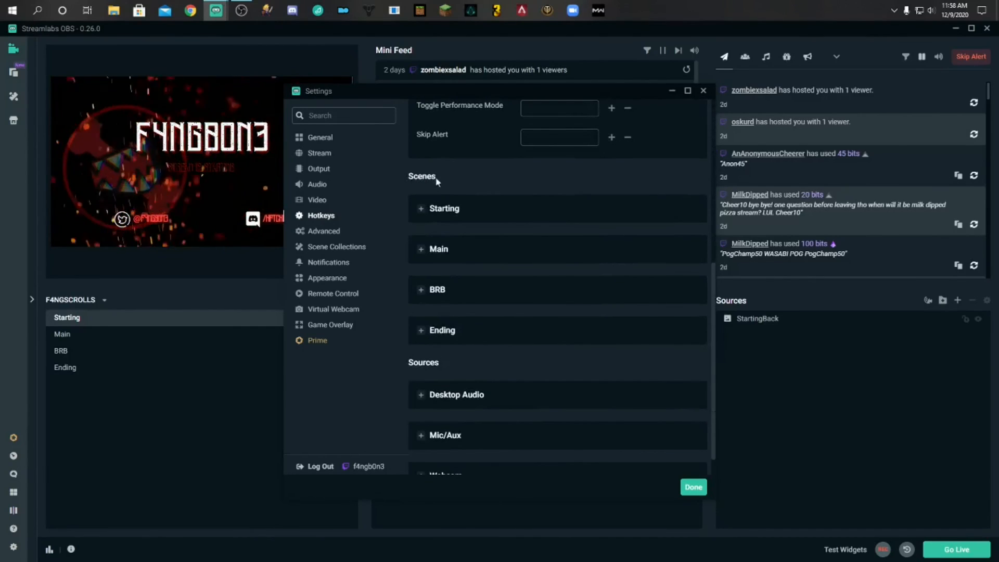
pyautogui.click(420, 210)
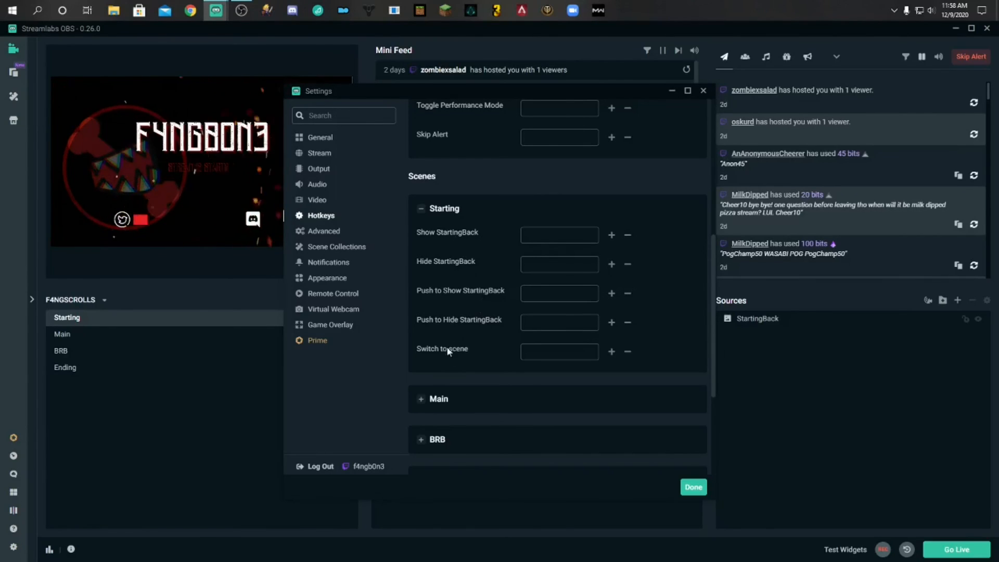
pyautogui.scroll(-3, 441, 258)
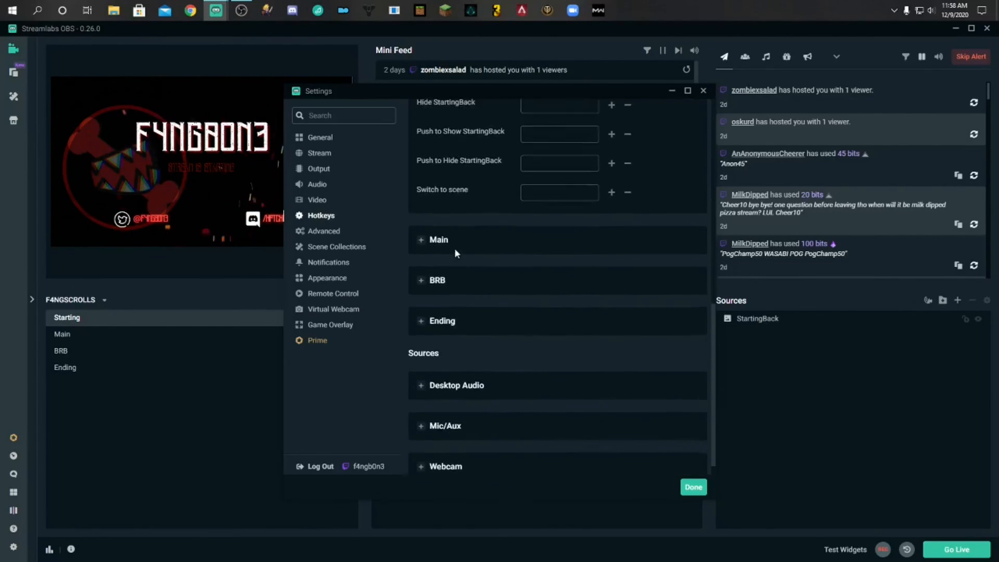
pyautogui.scroll(2, 457, 180)
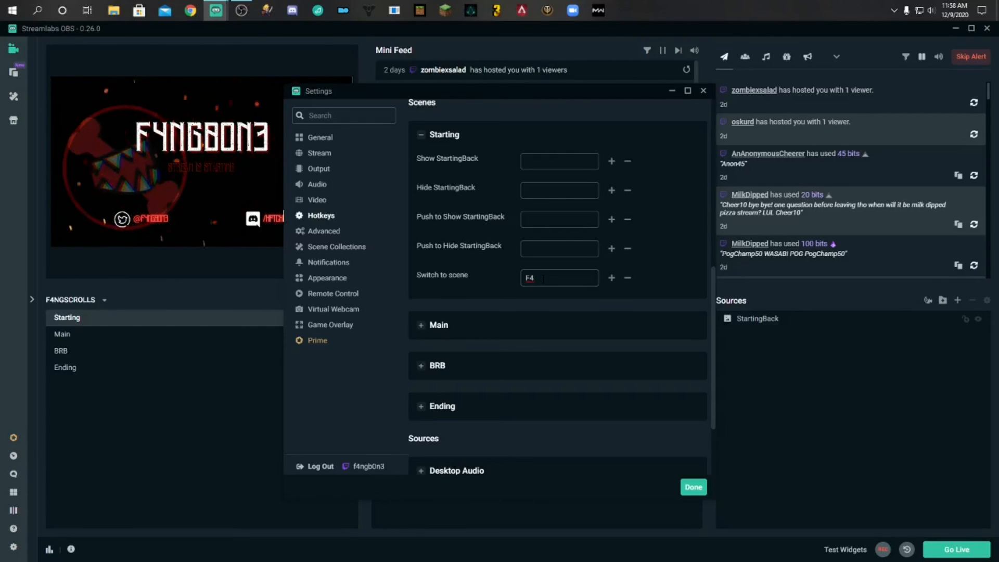
pyautogui.click(422, 136)
# Assign F5 as the Main scene's switch-to-scene hotkey
pyautogui.click(423, 221)
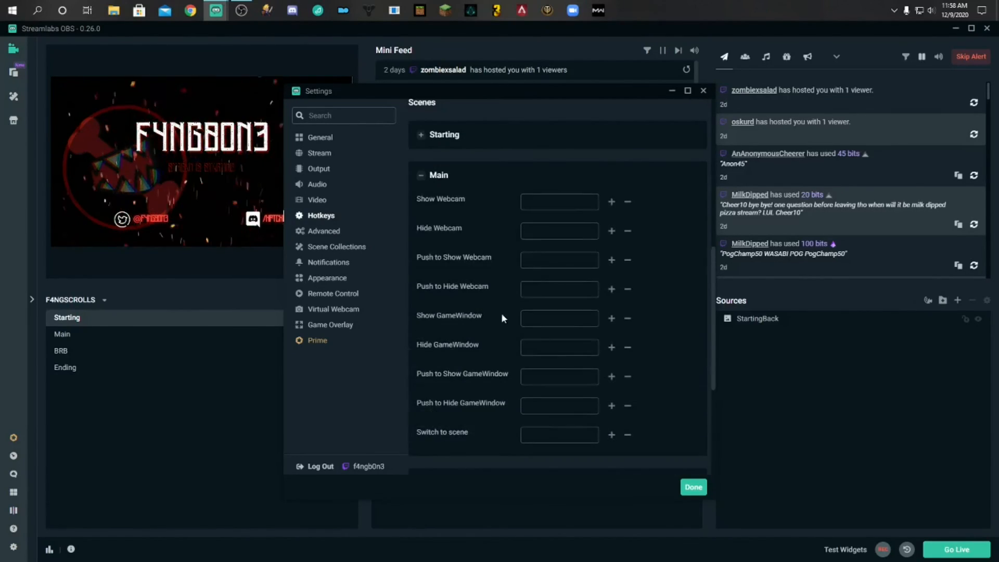
pyautogui.scroll(-1, 503, 317)
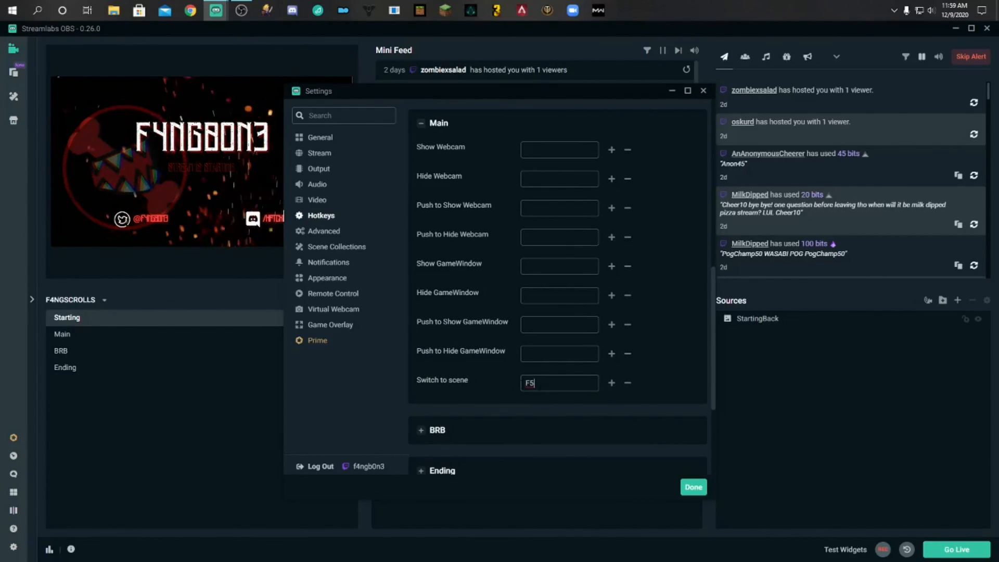
pyautogui.scroll(1, 448, 289)
pyautogui.click(423, 176)
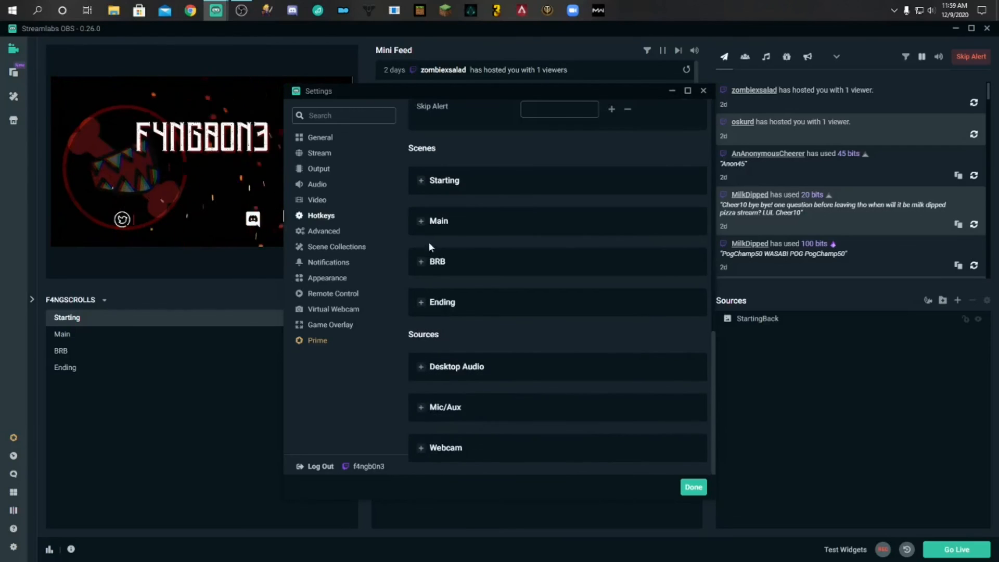
# Assign a switch-to-scene hotkey to the BRB scene
pyautogui.click(421, 261)
pyautogui.scroll(-1, 523, 330)
pyautogui.click(537, 307)
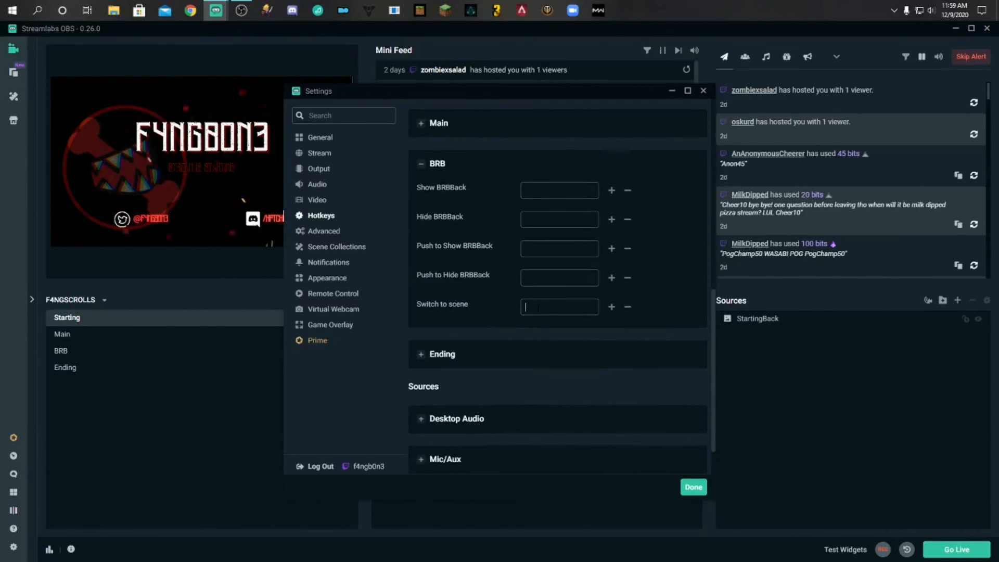
pyautogui.click(421, 164)
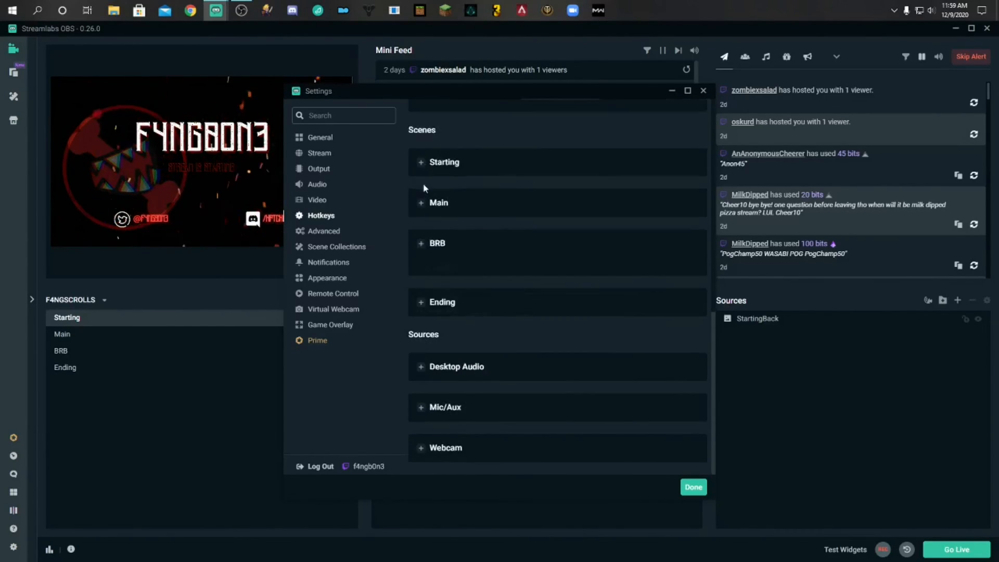
# Assign a switch-to-scene hotkey to the Ending scene and close the settings with the hotkeys applied
pyautogui.click(421, 288)
pyautogui.scroll(-2, 422, 307)
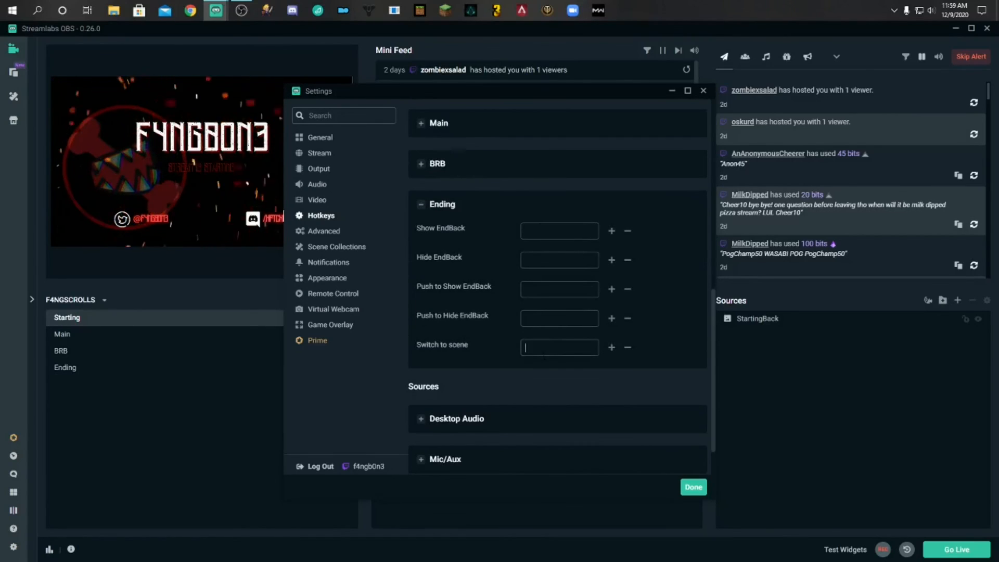
pyautogui.click(422, 206)
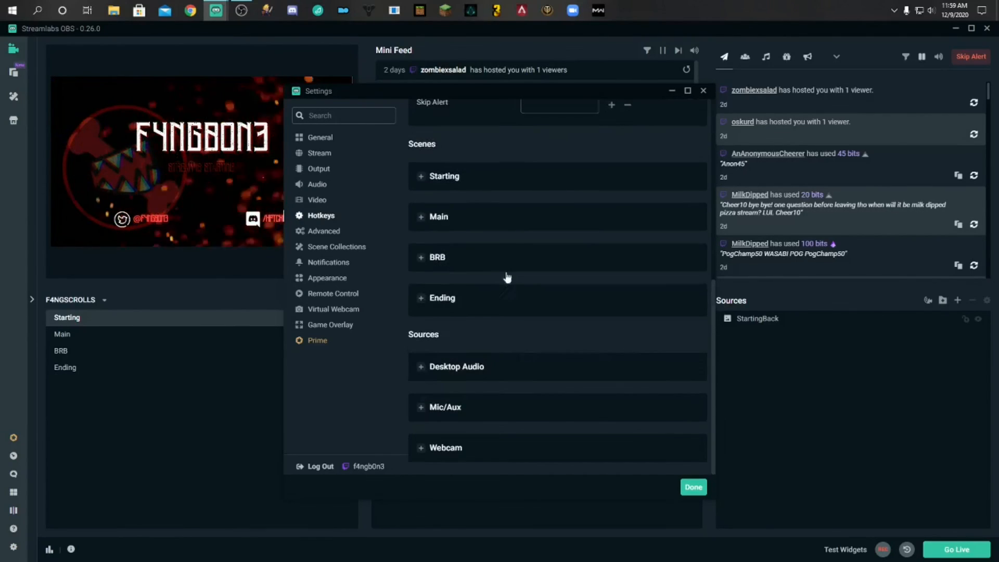
pyautogui.click(686, 485)
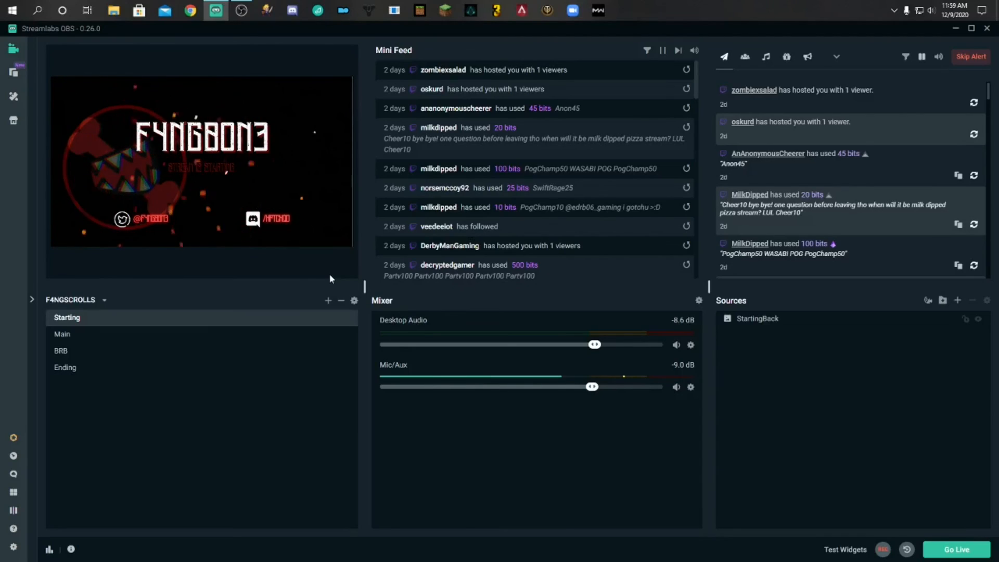
# Test the scene hotkeys by switching through Main, BRB and Ending and back to Main, finishing on the Starting scene
pyautogui.press('F2')
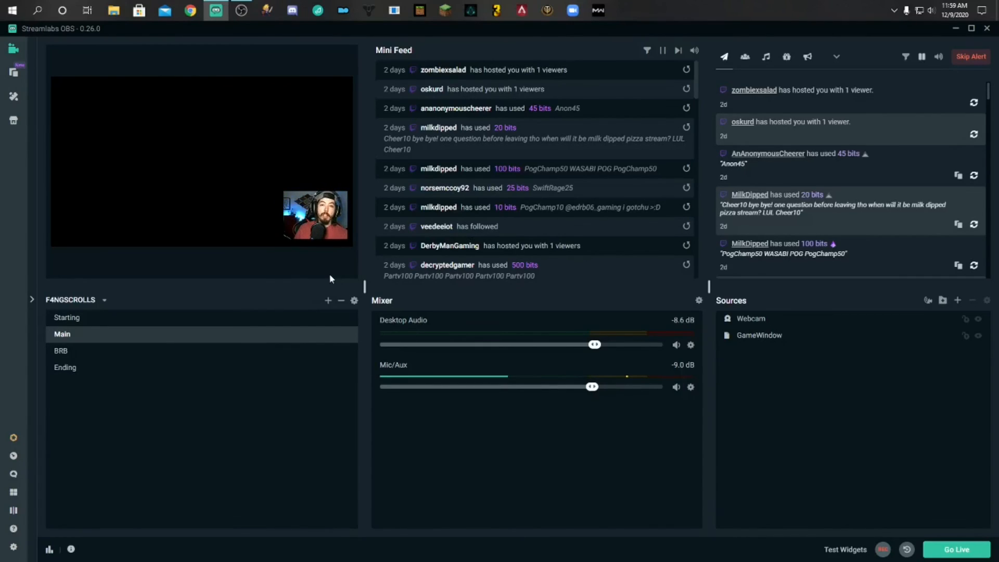
pyautogui.press('F3')
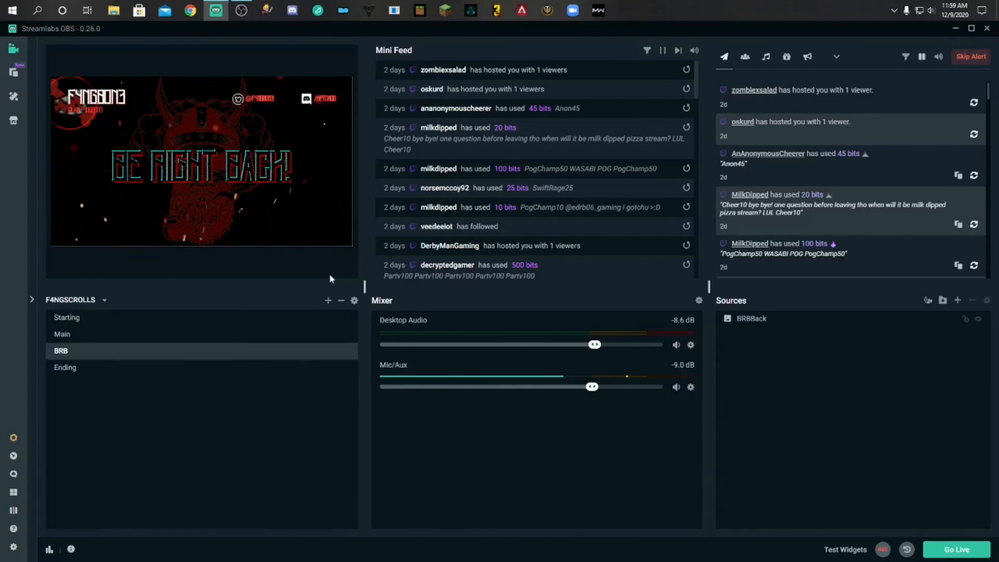
pyautogui.press('F4')
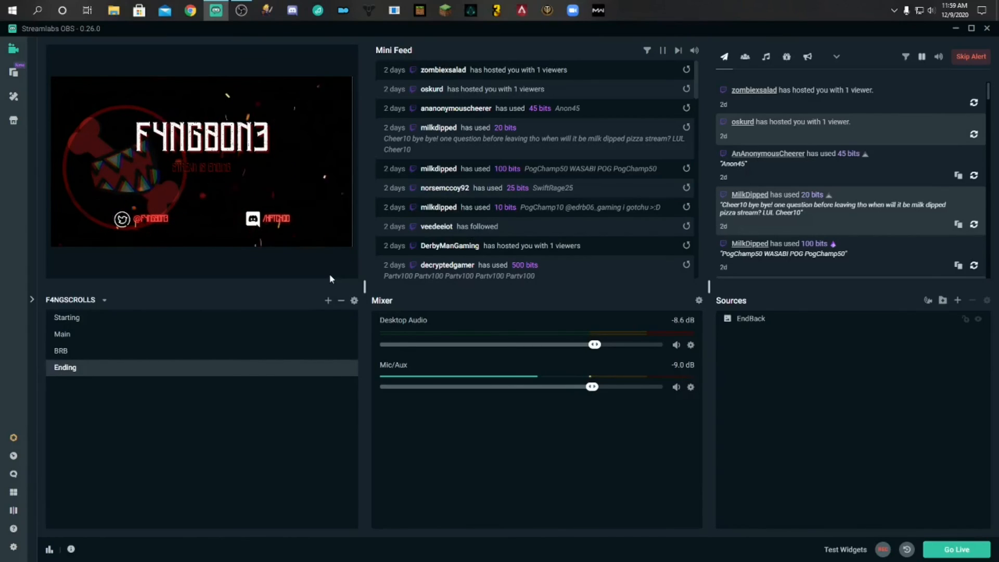
pyautogui.press('F3')
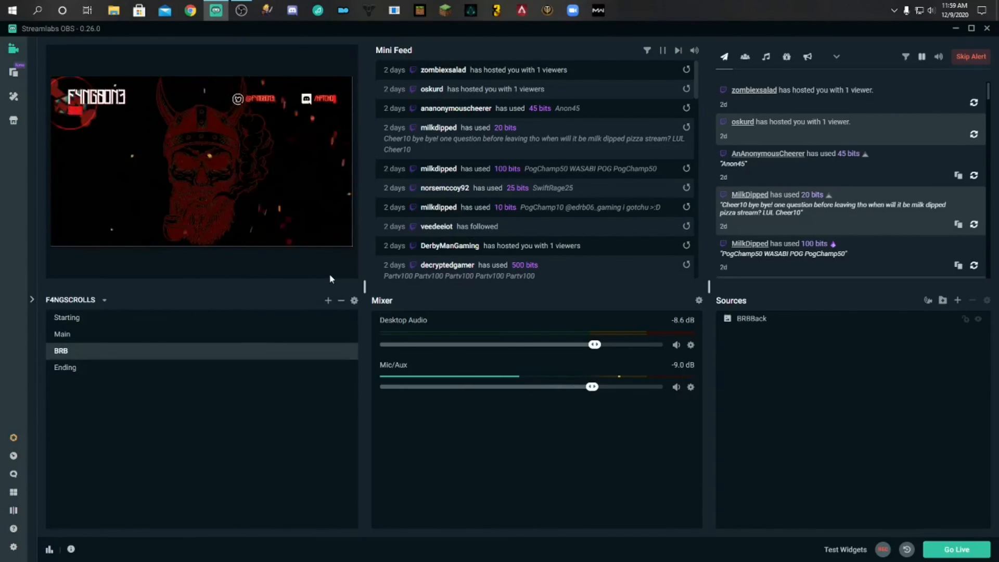
pyautogui.press('F2')
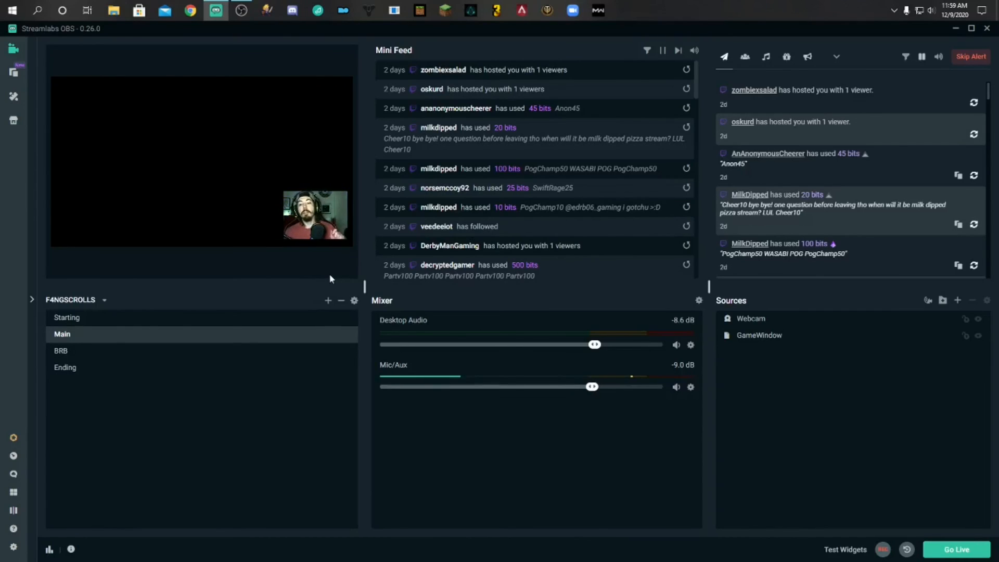
pyautogui.click(249, 318)
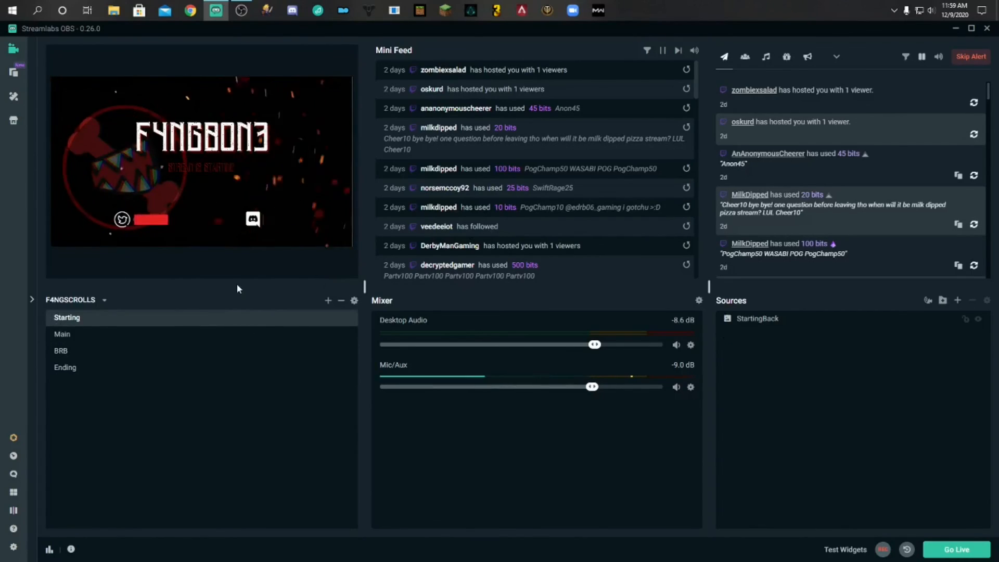